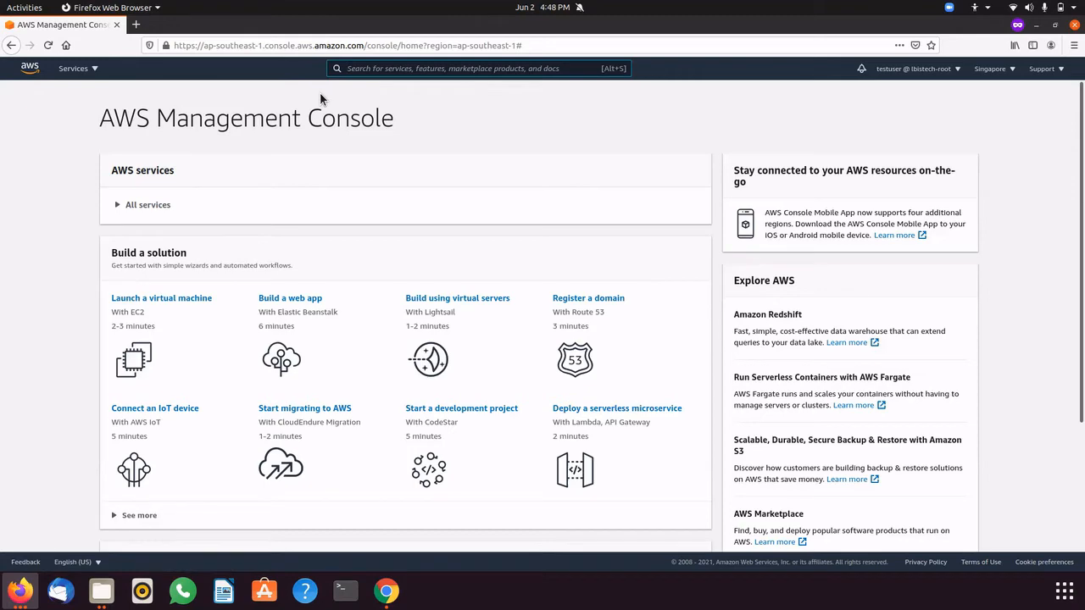
- Open the EC2 service from the list of all AWS services
click(72, 75)
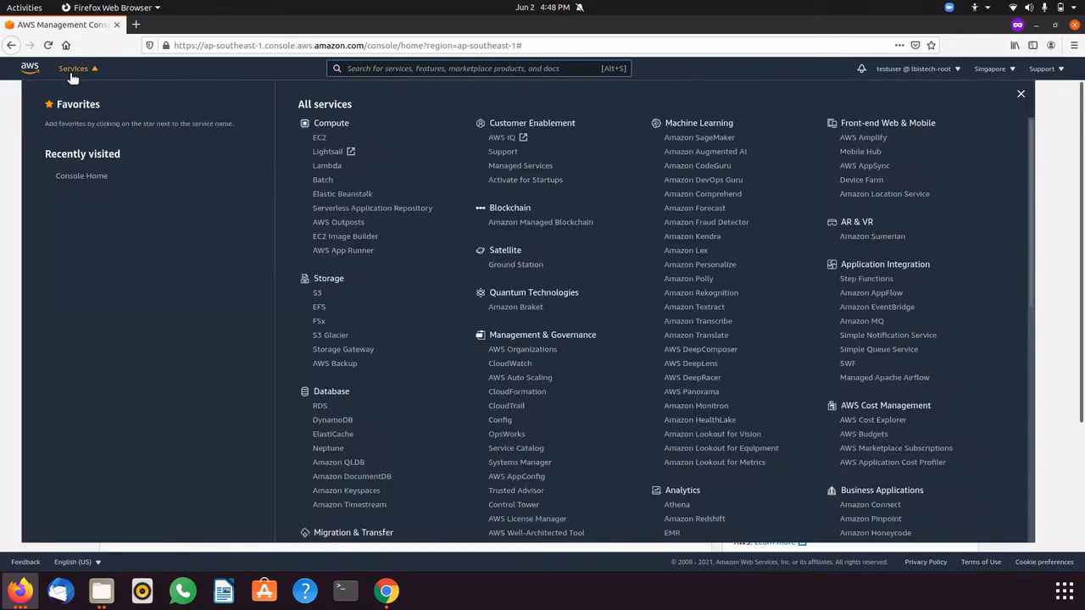
click(320, 139)
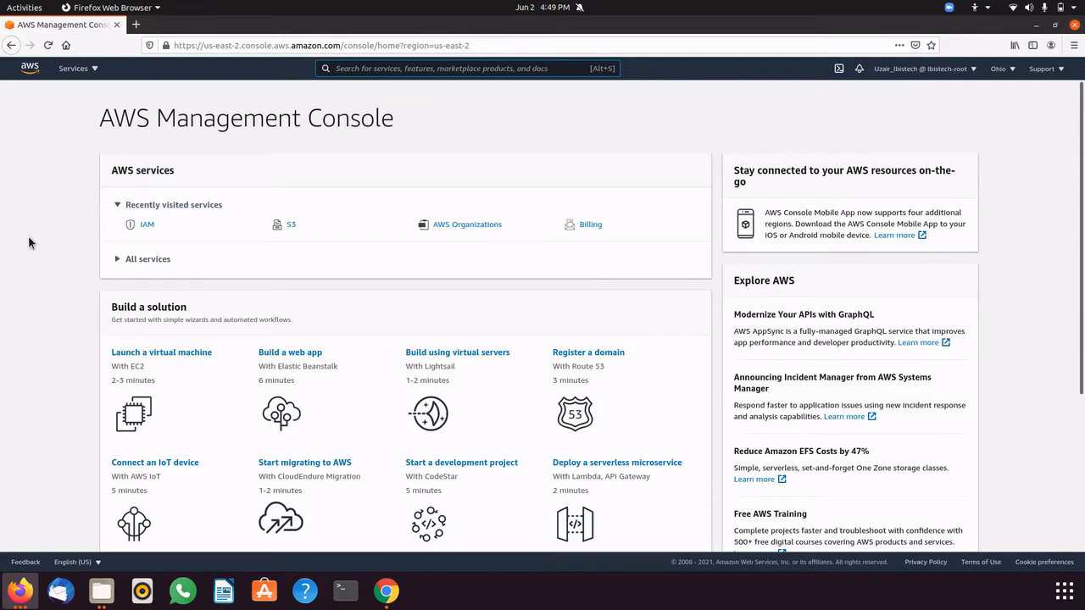
- Start creating a new policy in IAM and choose IAM as the service it covers
click(149, 227)
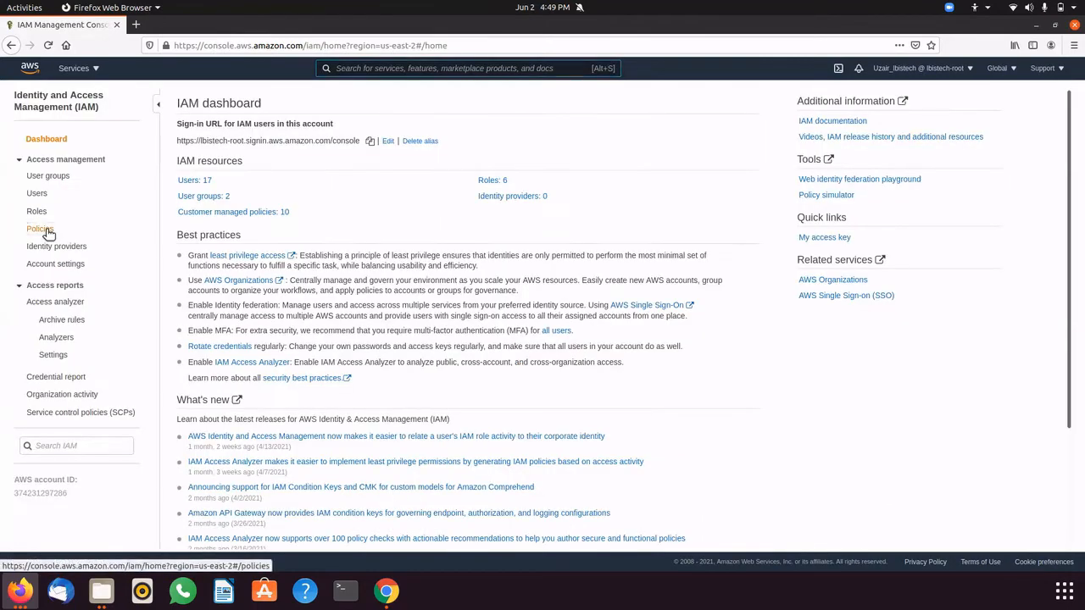
click(42, 230)
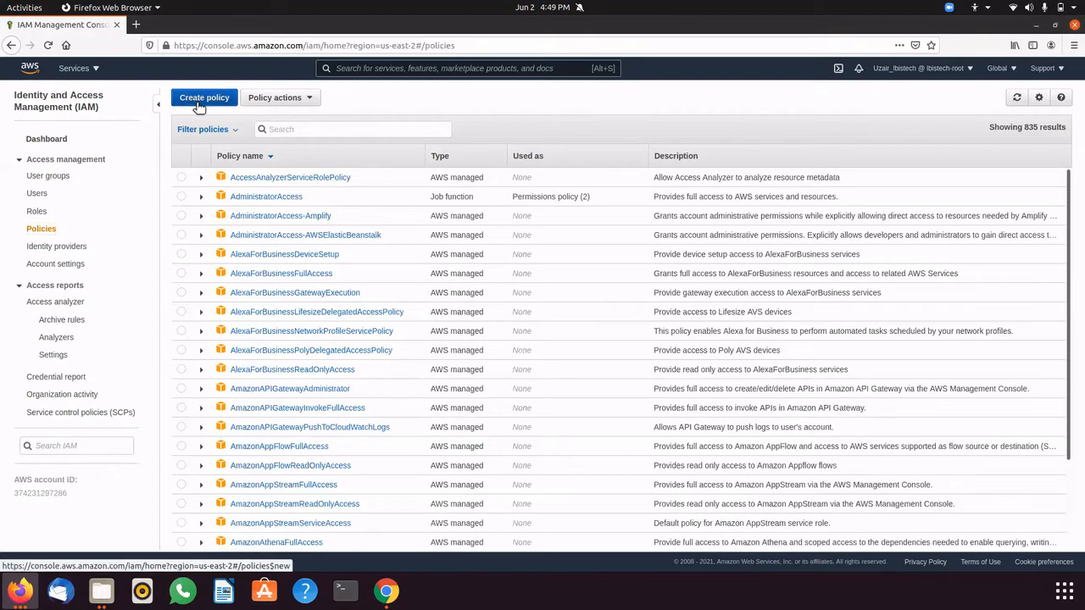
click(199, 105)
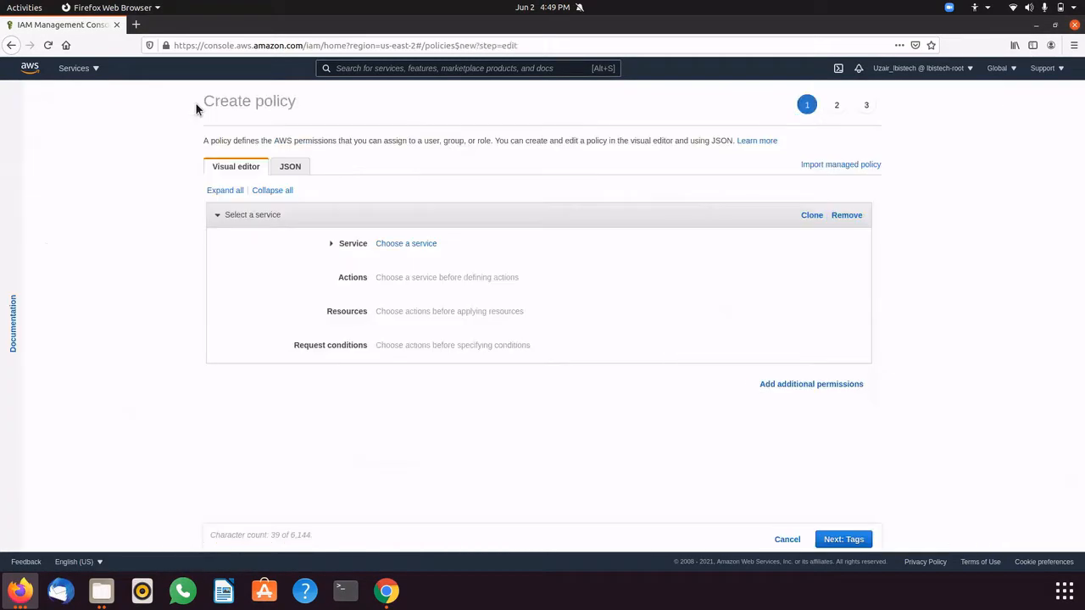
click(408, 243)
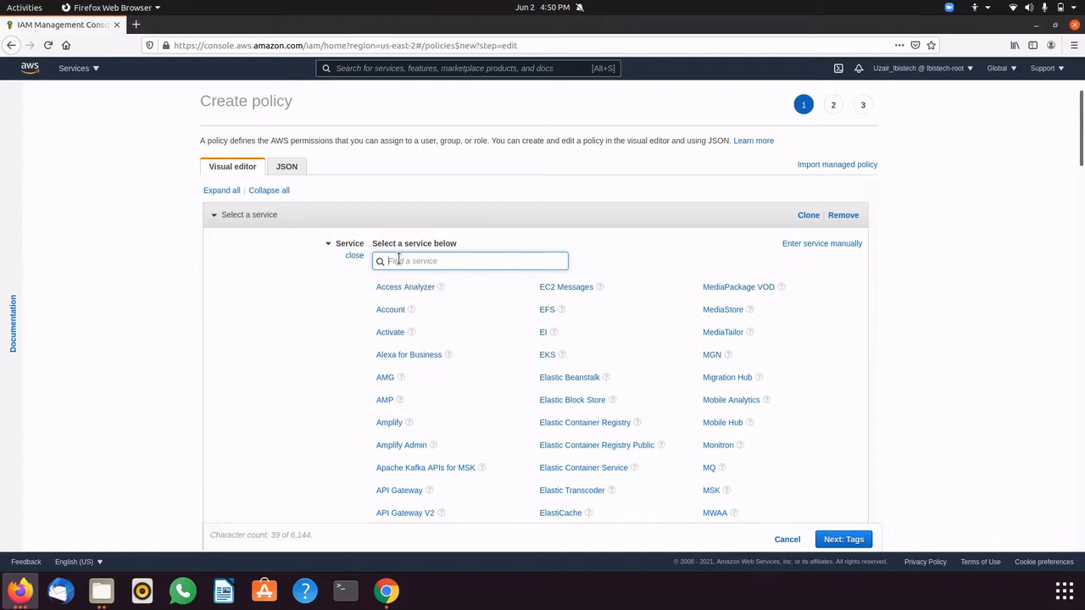
text(iam)
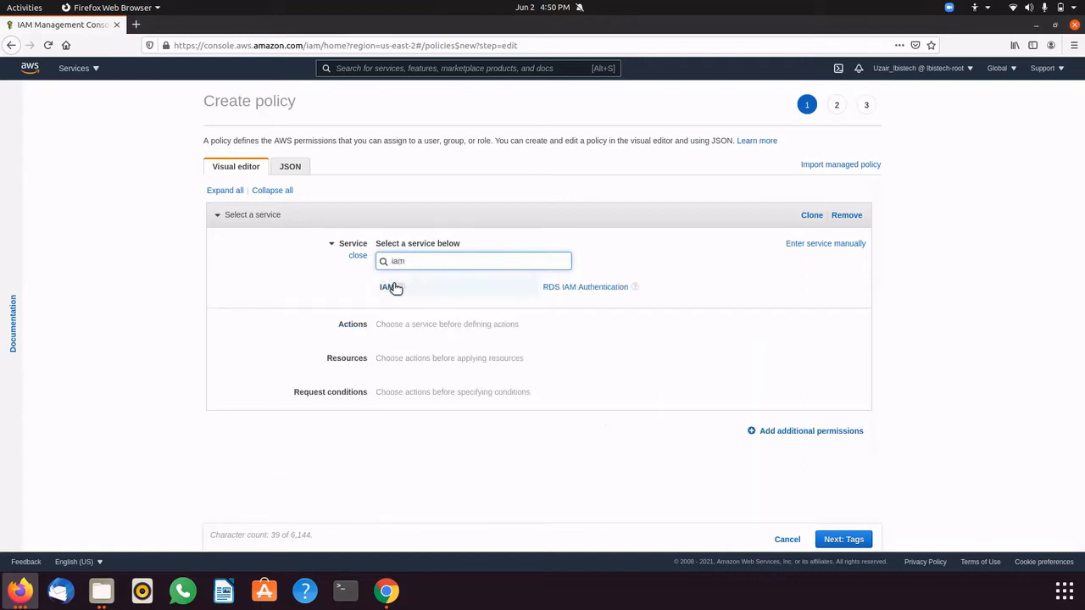
click(394, 288)
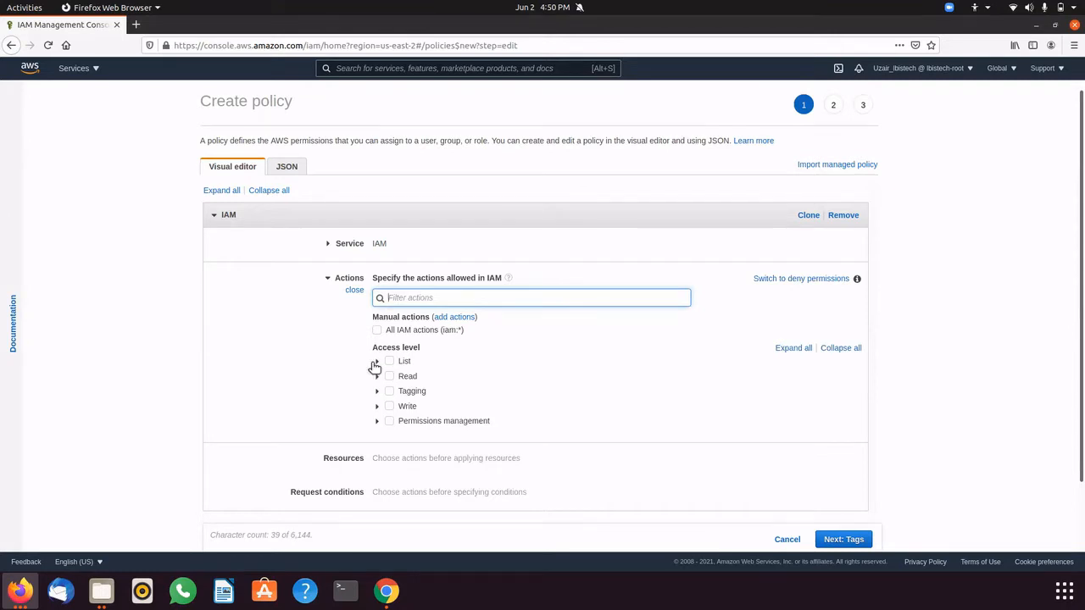
- Allow the List actions GetAccountSummary, GetLoginProfile, ListAccessKeys and ListAccountAliases in the policy
click(378, 363)
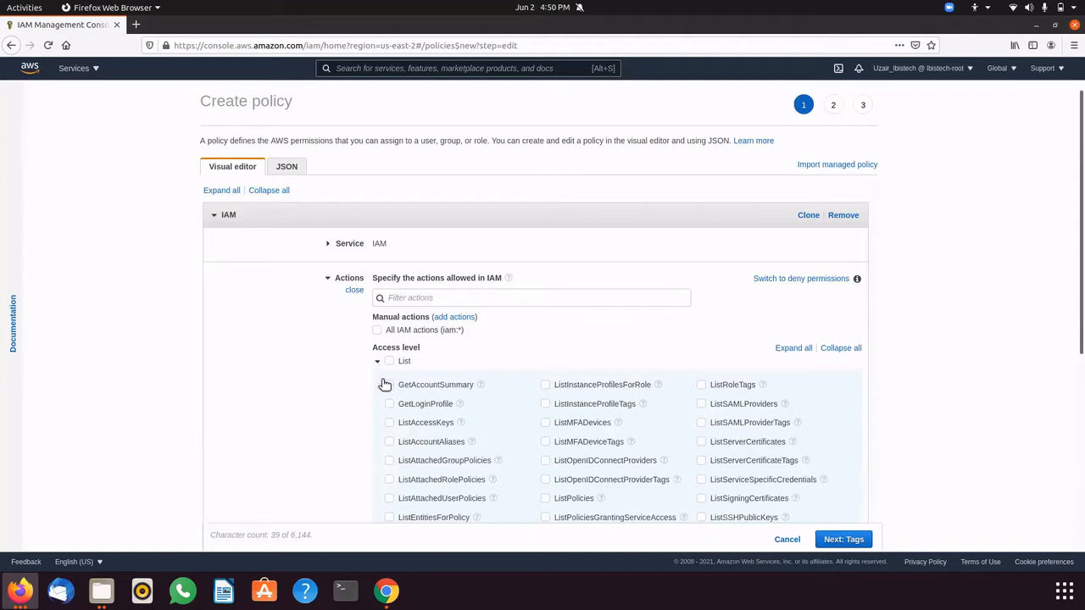
click(389, 386)
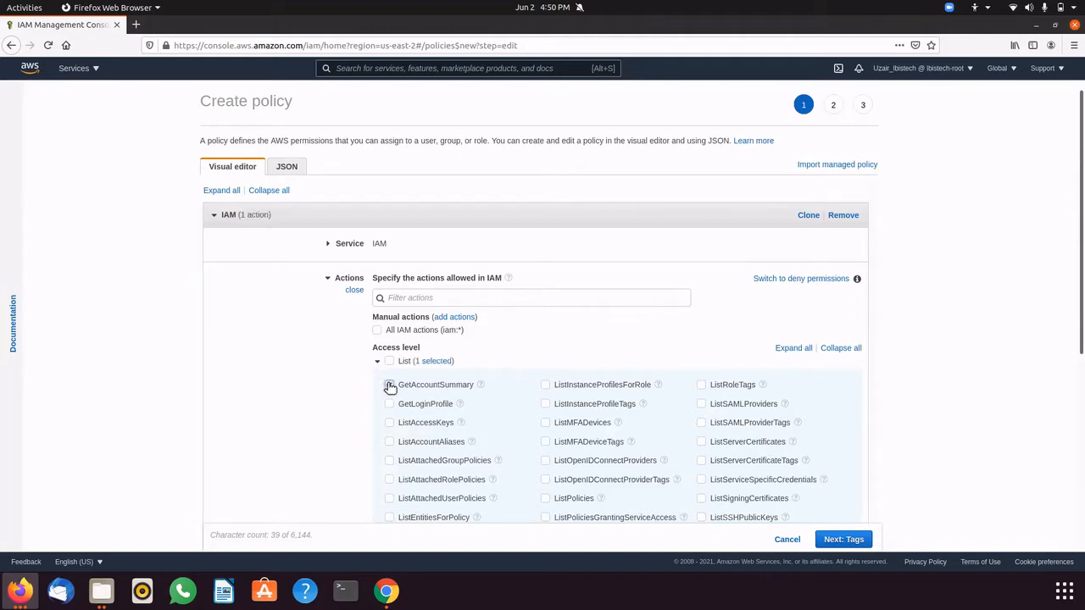
click(389, 404)
click(388, 423)
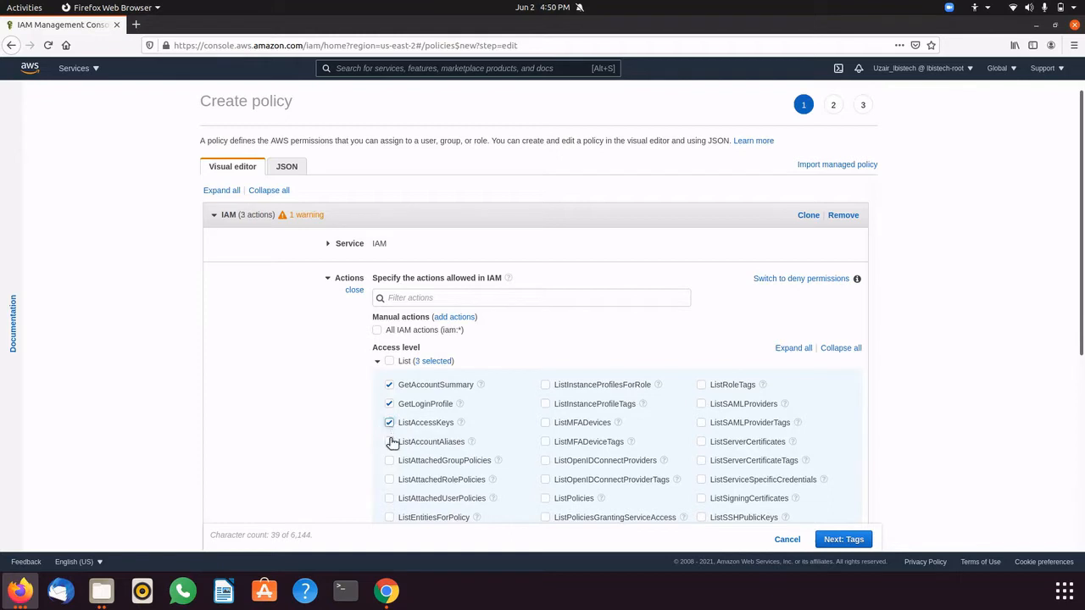
click(390, 442)
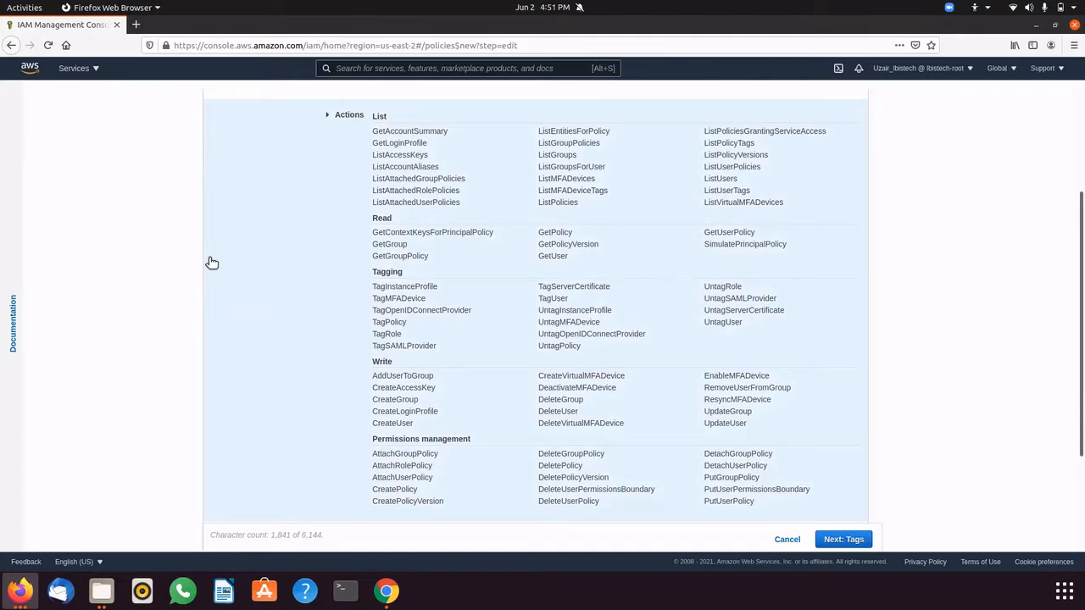
- Apply the policy's permissions to all resources and continue to the tags stage
scroll(68, 297, down, 3)
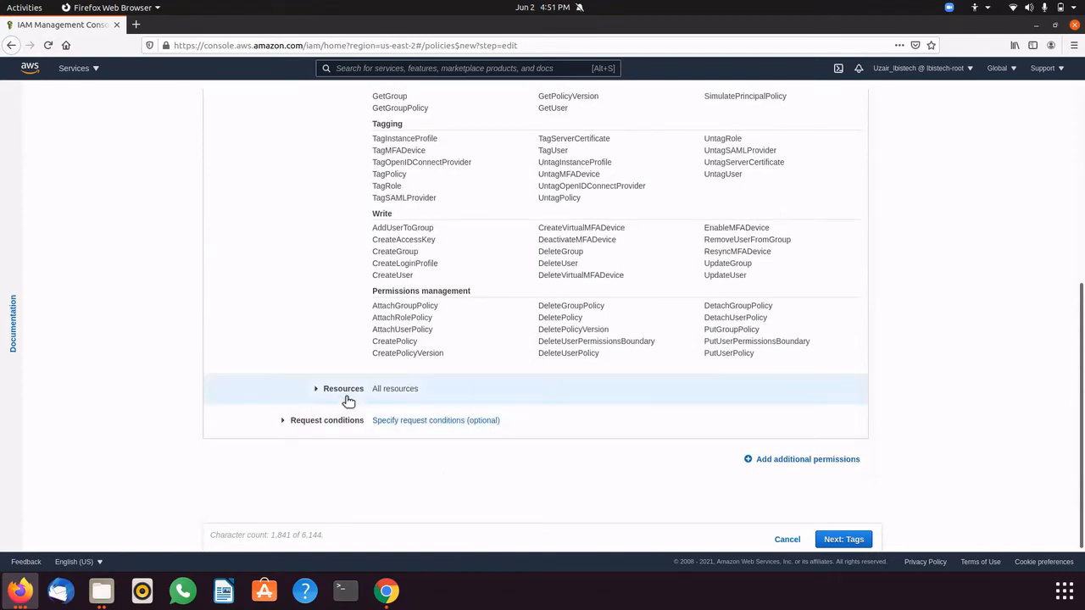
click(348, 398)
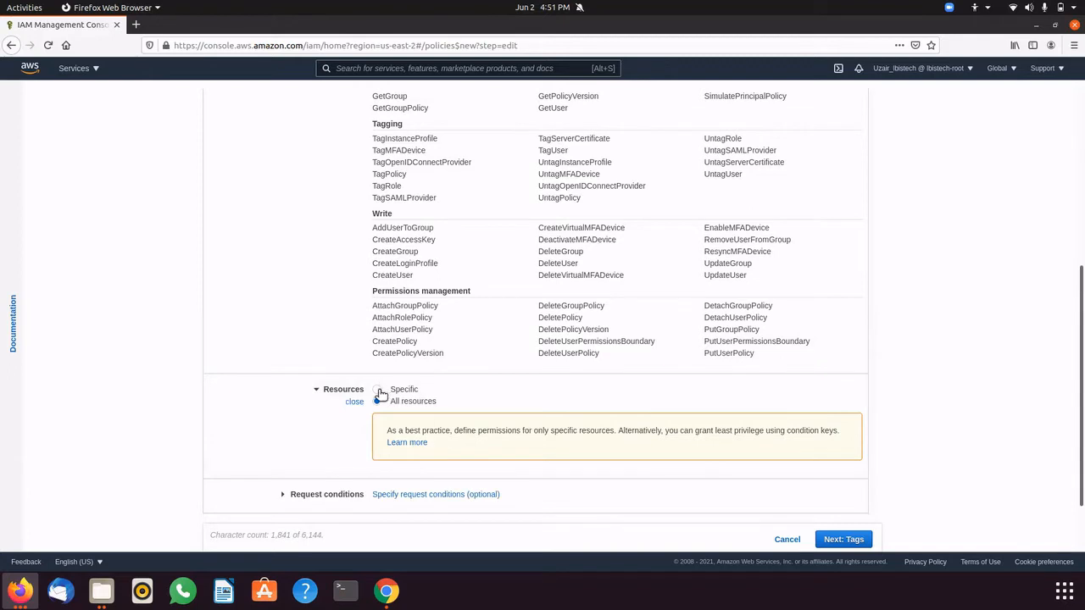
click(378, 391)
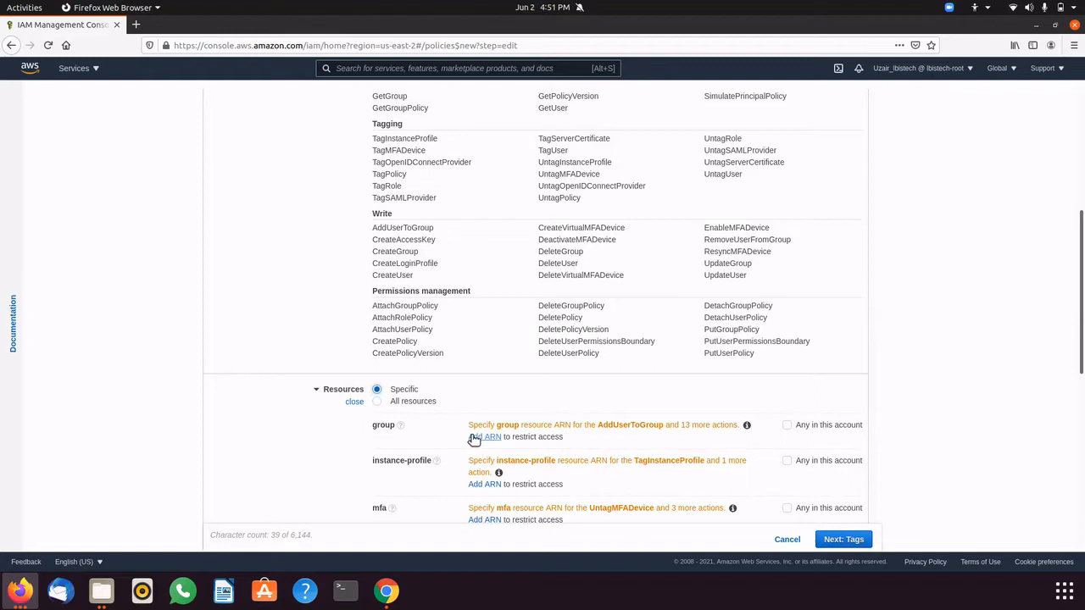
click(378, 401)
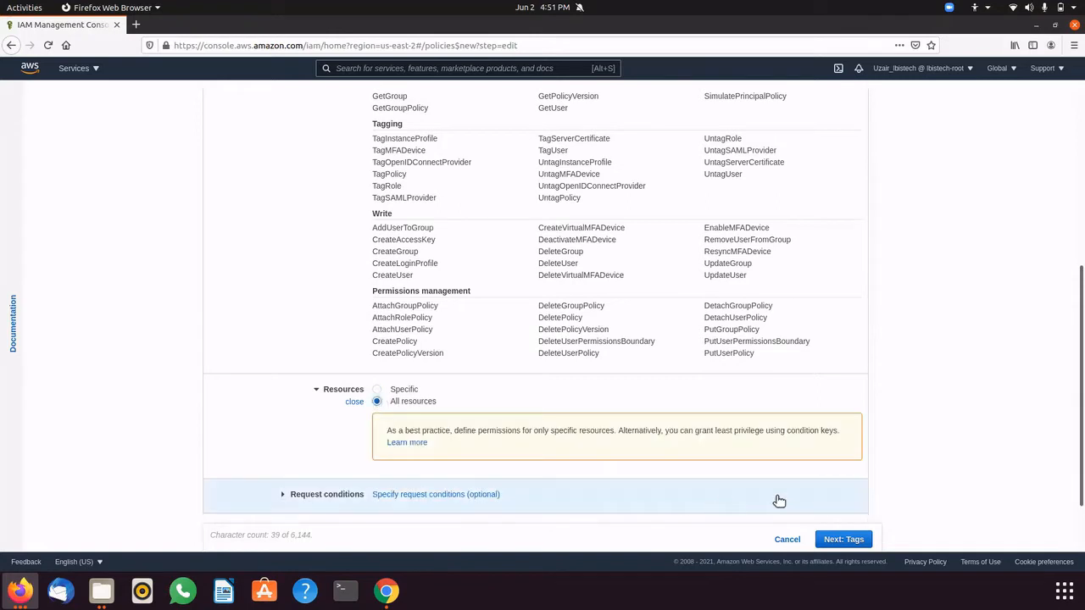
click(859, 538)
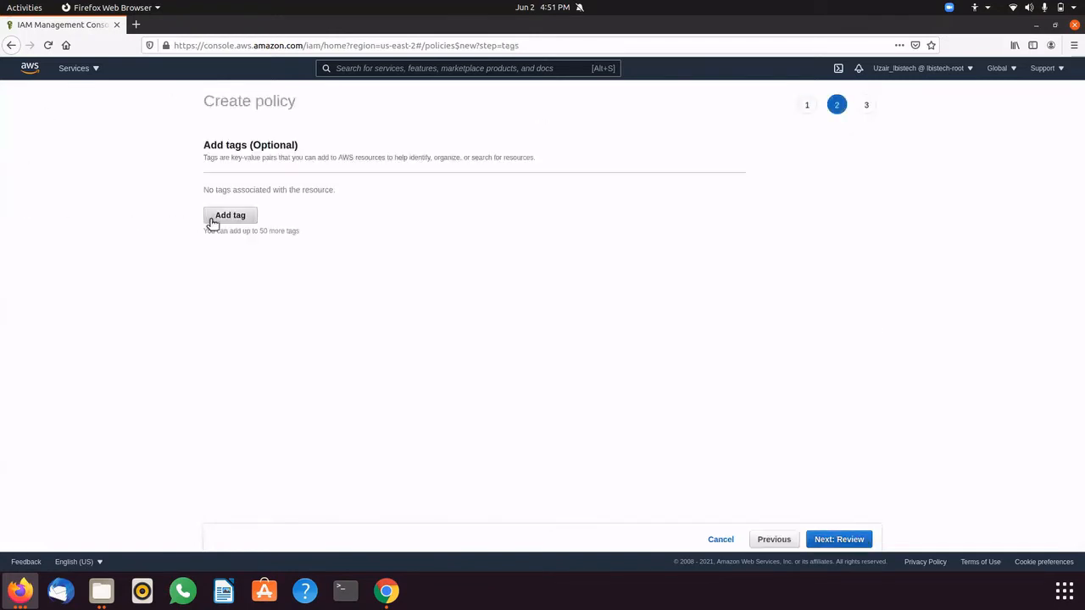
- Add a tag with key AWS-testuser and value "test user policy", and continue to the review stage
click(213, 220)
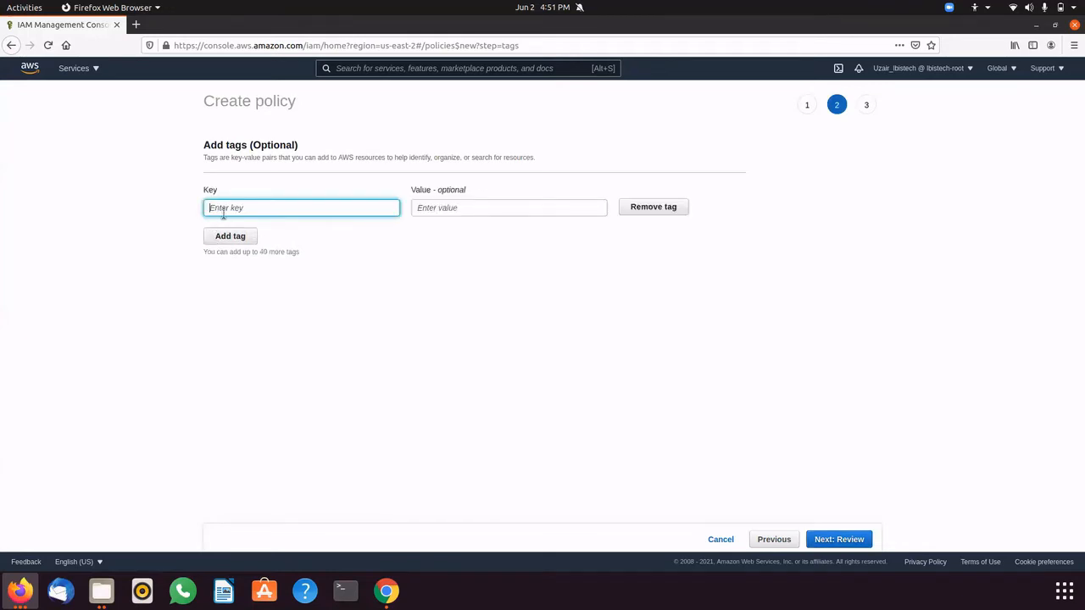
text(AWS-testuser)
click(443, 203)
text(testu)
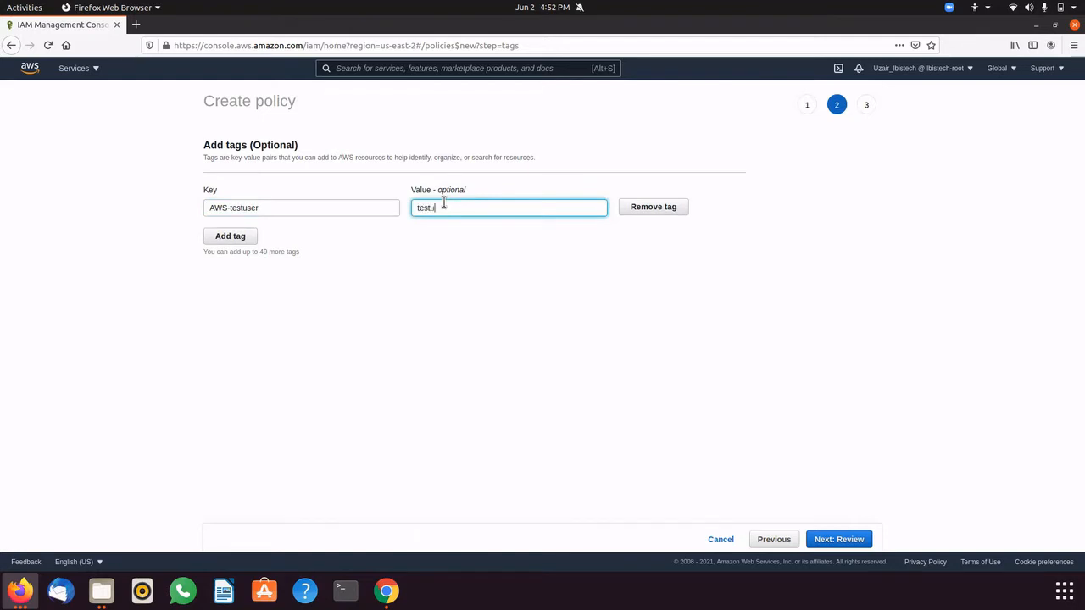
key(BackSpace)
text(user policy)
click(855, 542)
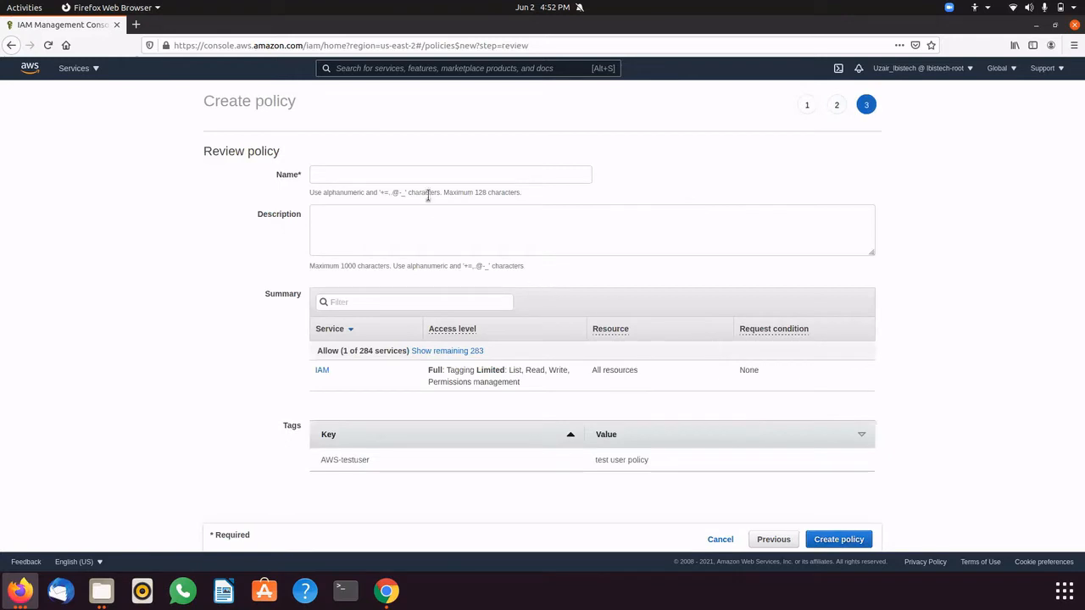
- Name the policy testuserpolicy, describe it as "this is iam policy for testuser", and create it
click(414, 173)
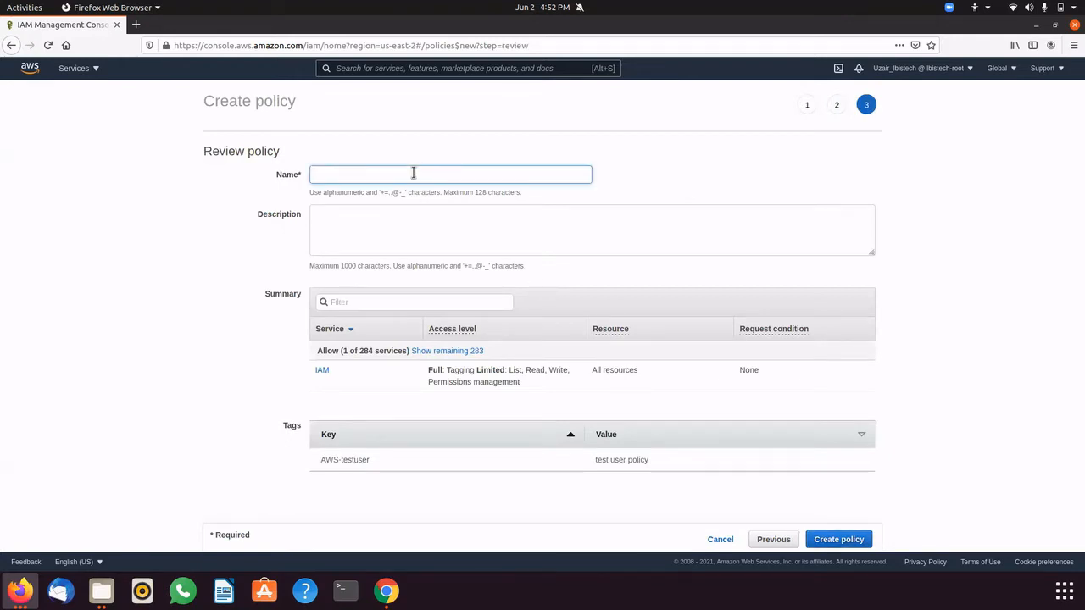
text(testu)
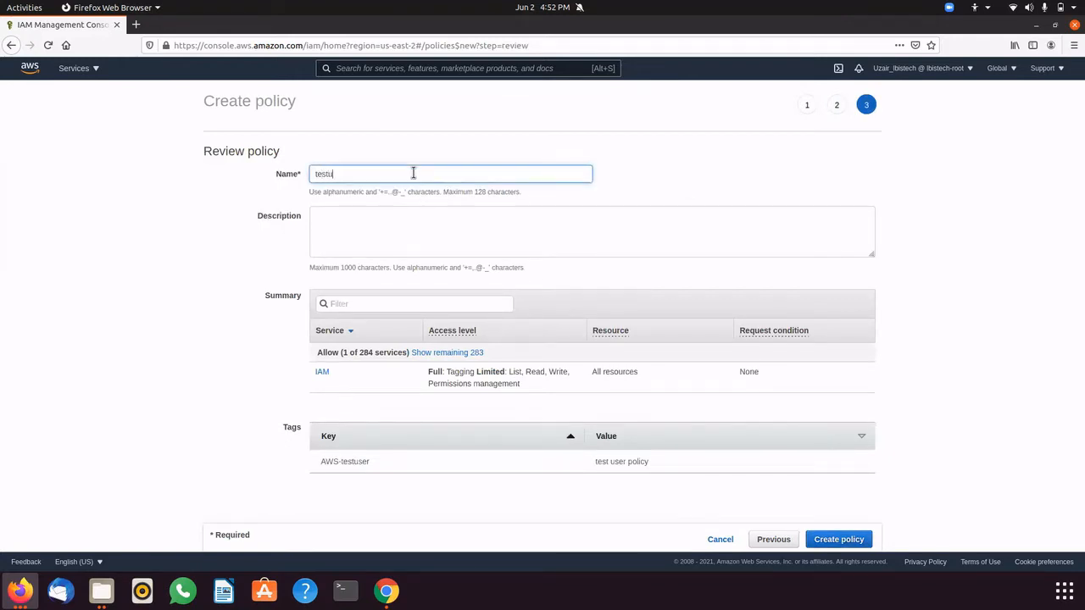
text(serpolicy)
click(368, 231)
text(th)
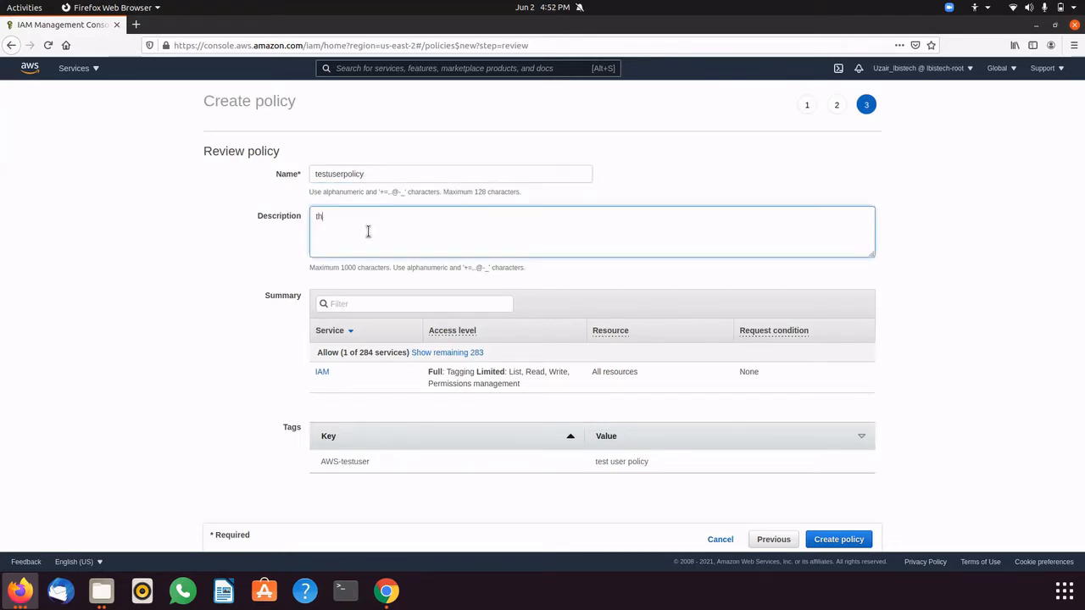
text(is is iam o)
key(BackSpace)
text(policy for testuser)
click(835, 543)
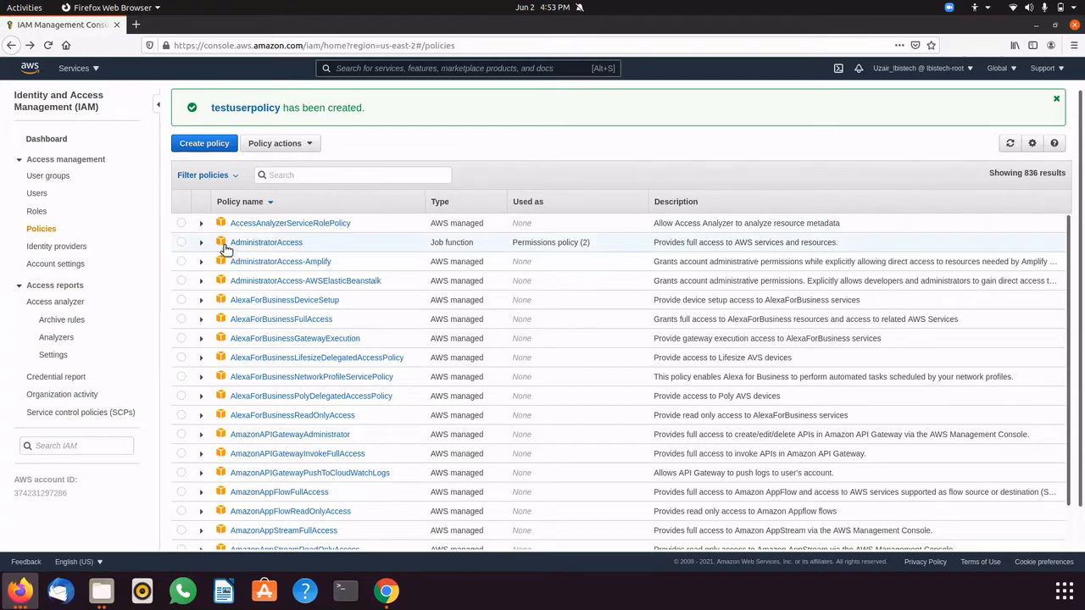
- Attach the AdministratorAccess policy to the user test-1, with the entities sorted by type in descending order
click(182, 243)
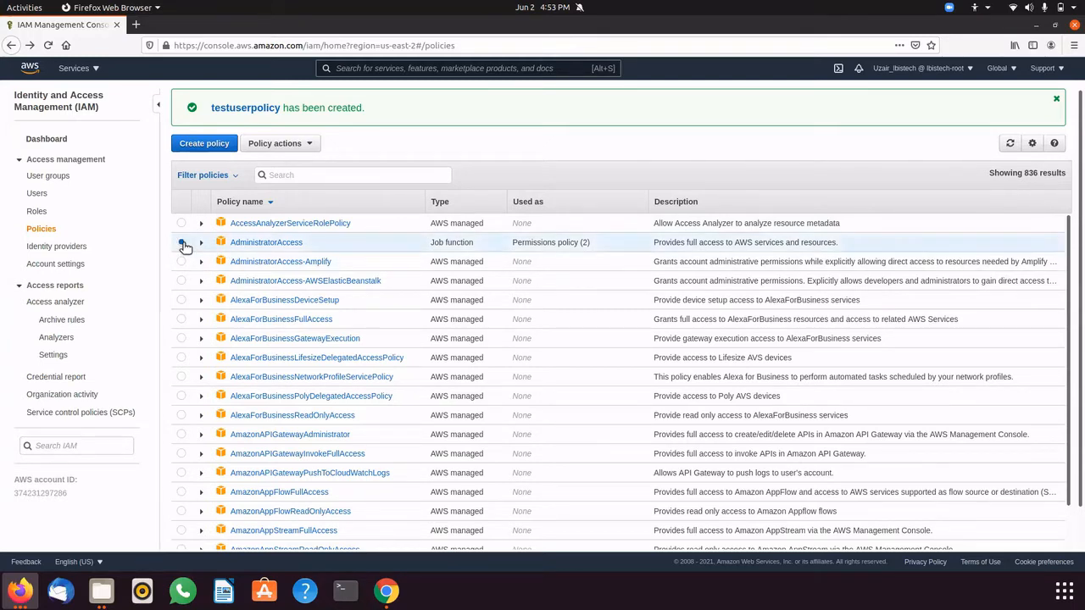
click(278, 144)
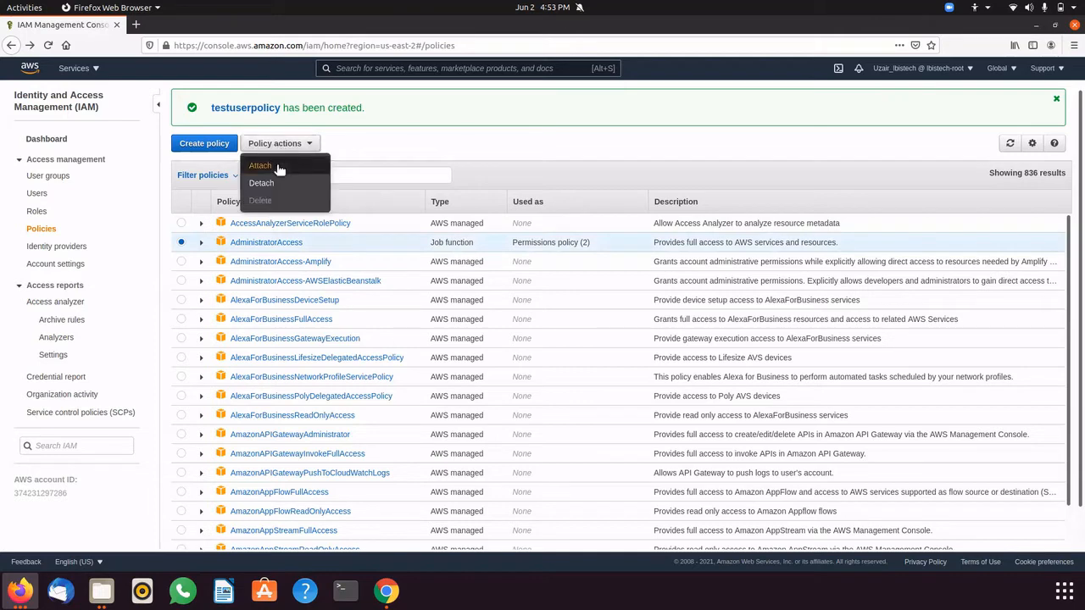
click(277, 165)
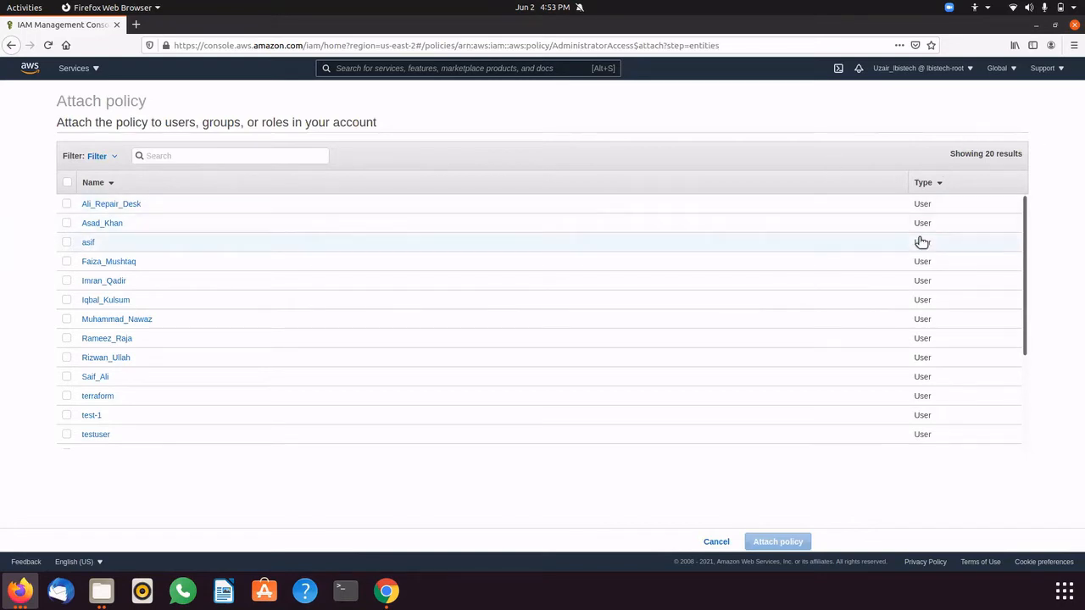
click(924, 182)
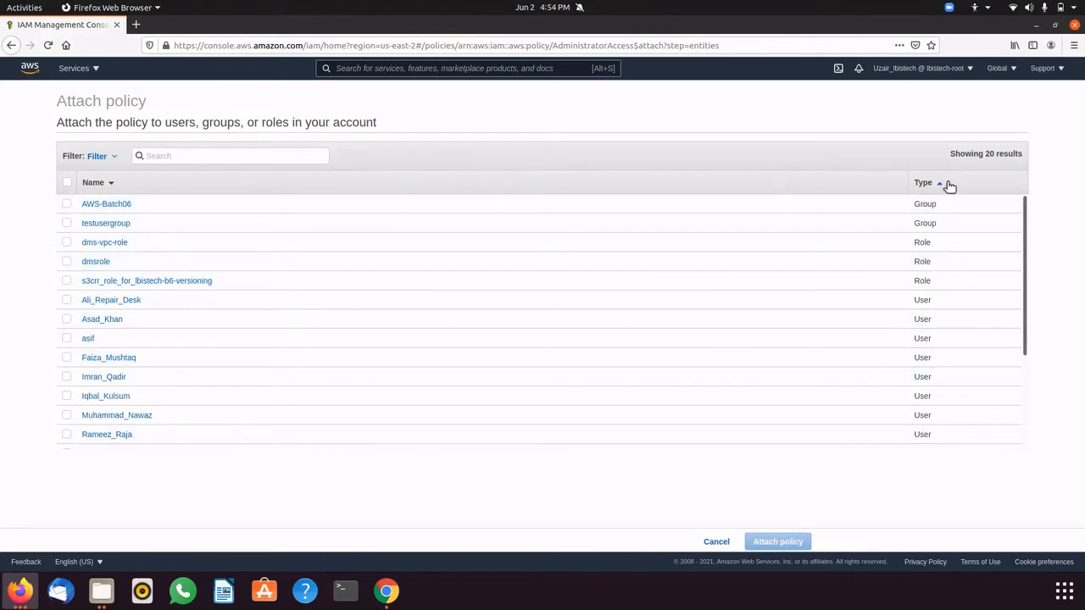
click(916, 184)
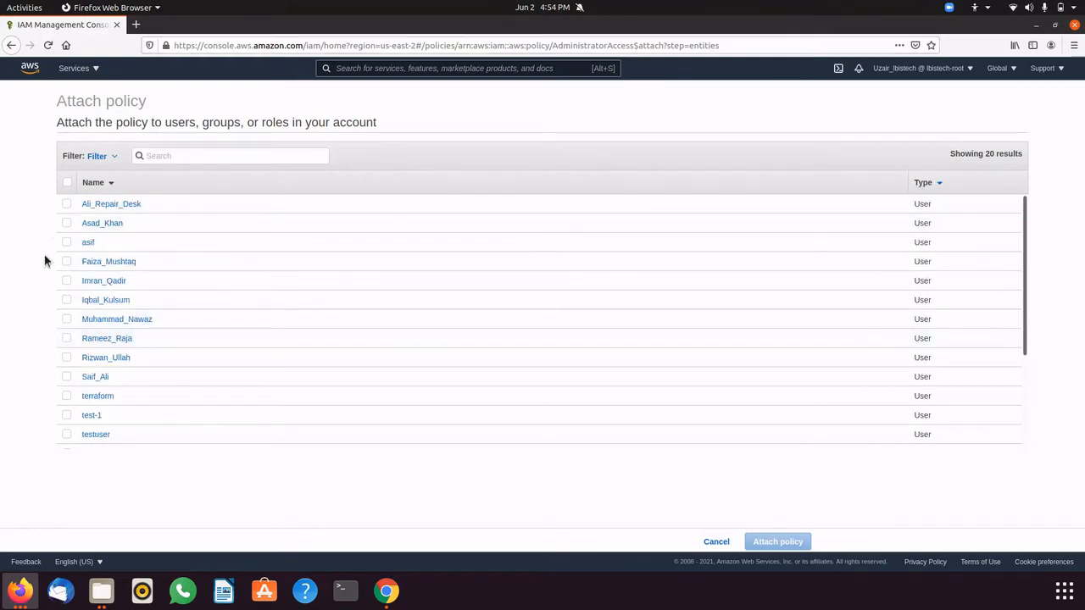
click(66, 416)
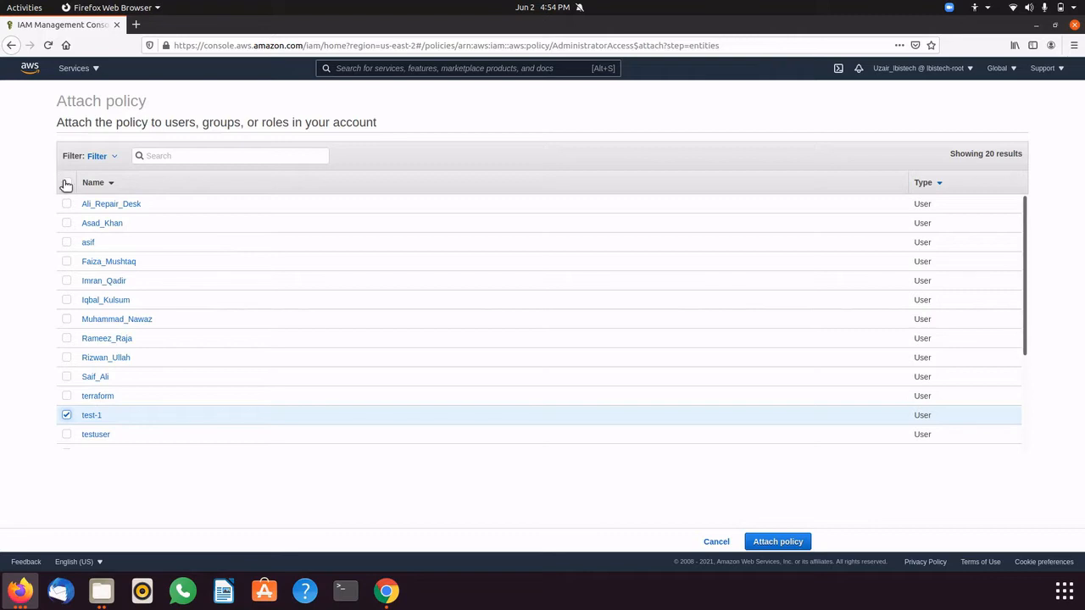
click(67, 183)
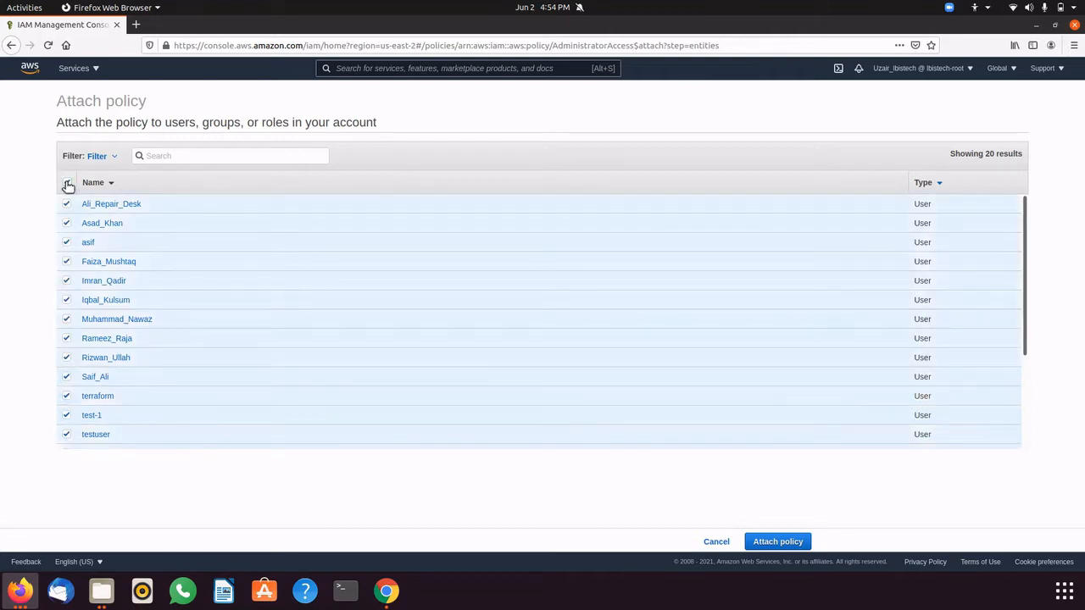
click(67, 183)
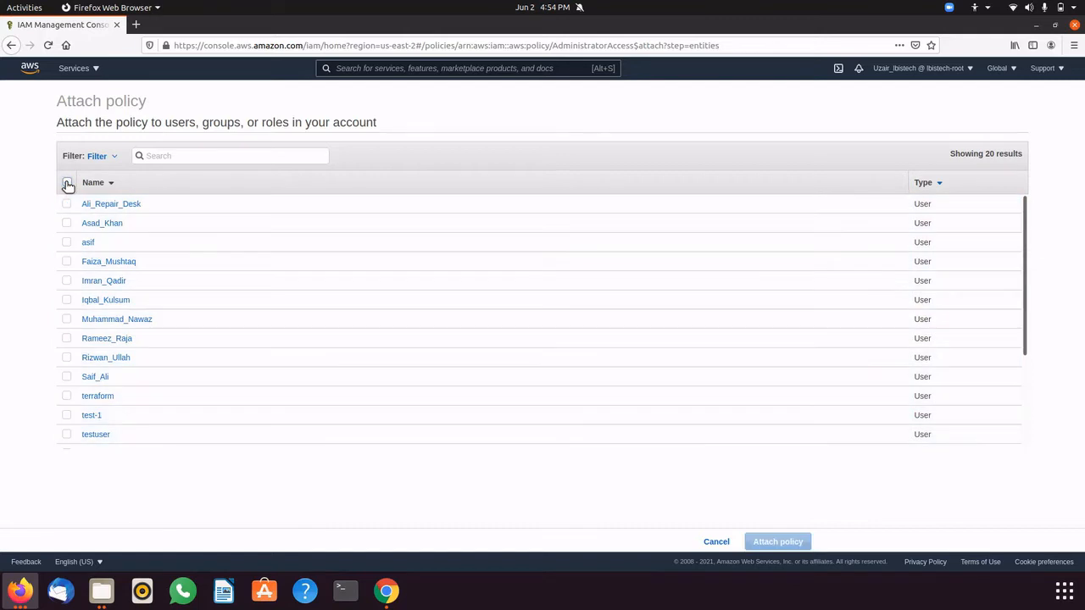
click(66, 416)
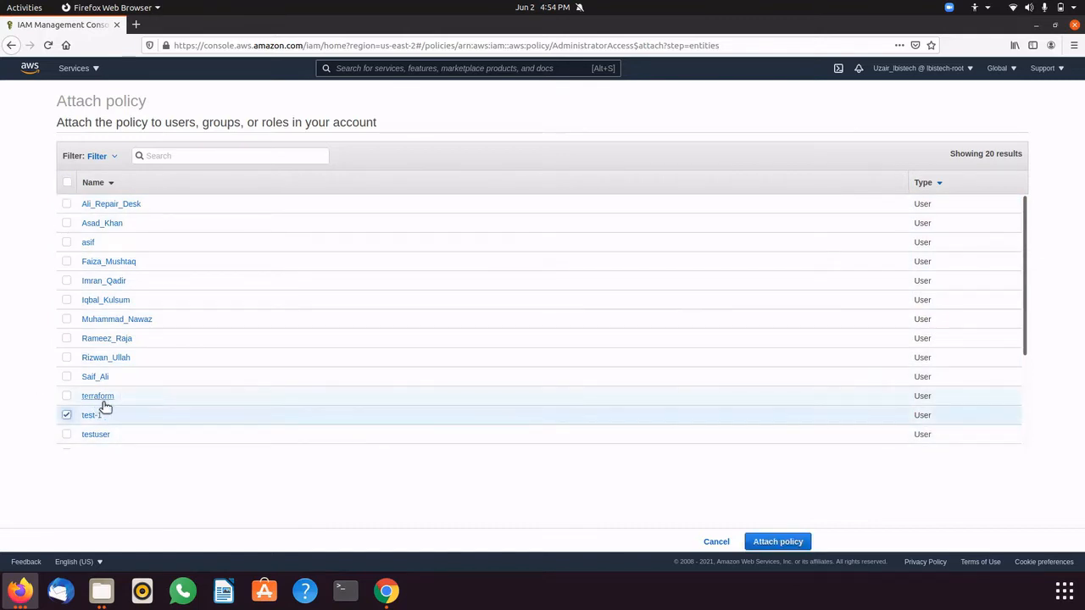
click(769, 541)
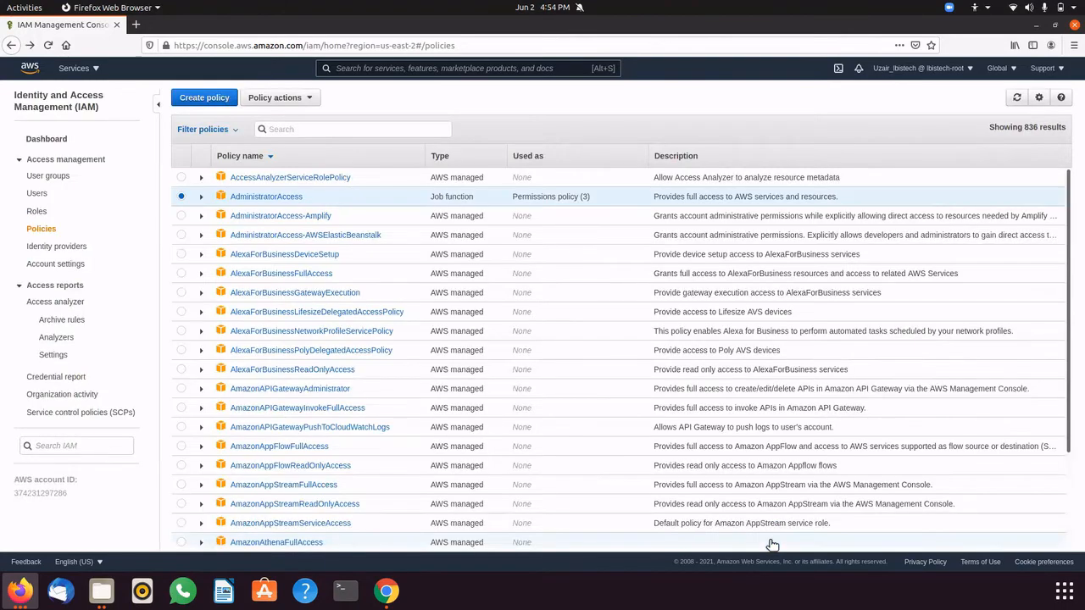
- Review which entities use the AdministratorAccess policy and look over the users available for attaching it, without attaching anything
click(263, 198)
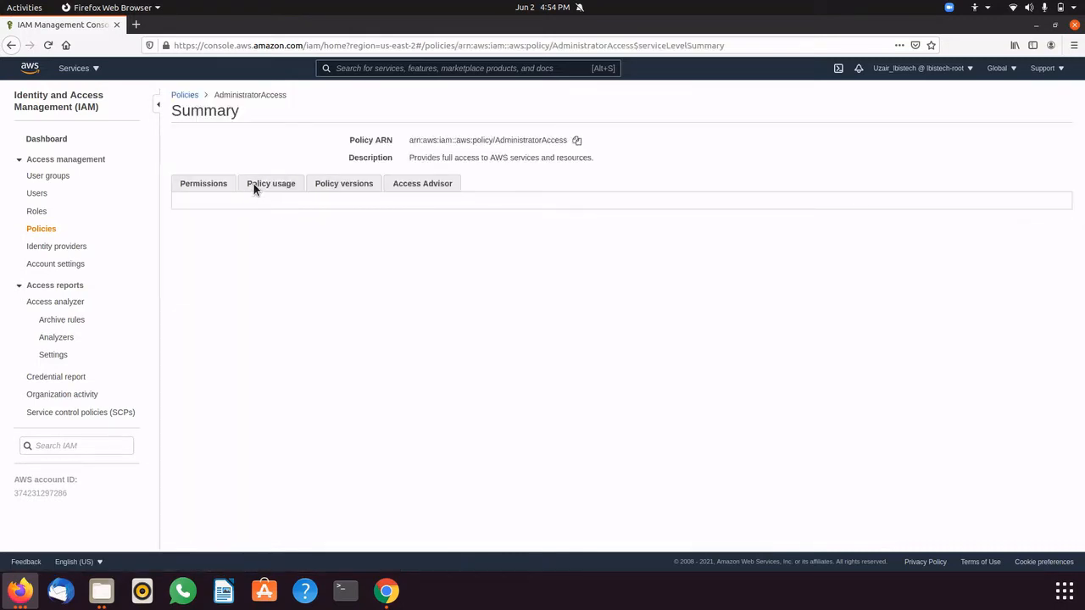
click(254, 183)
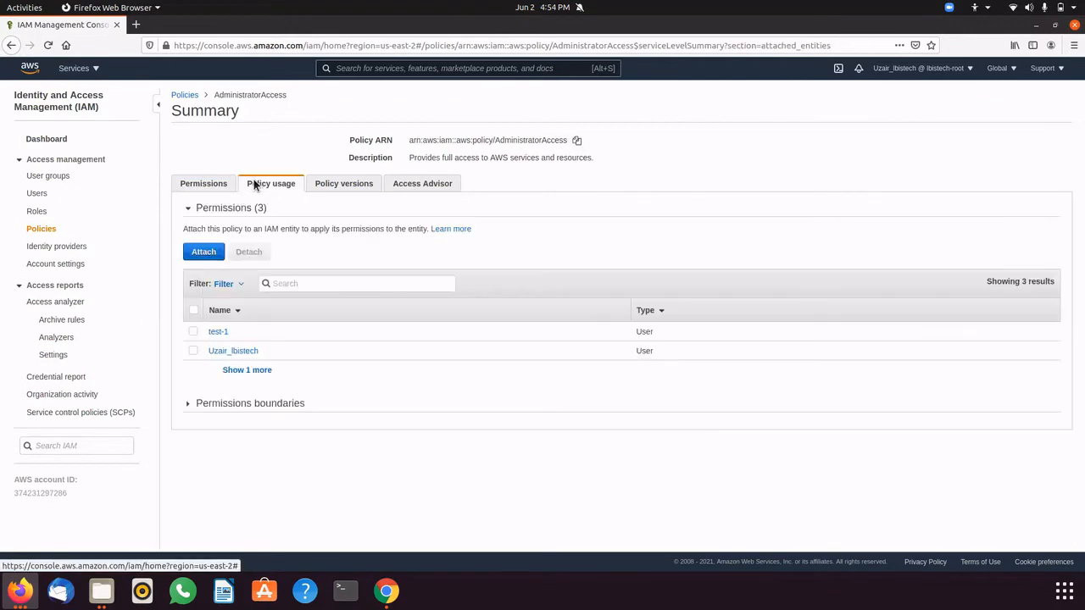
click(202, 254)
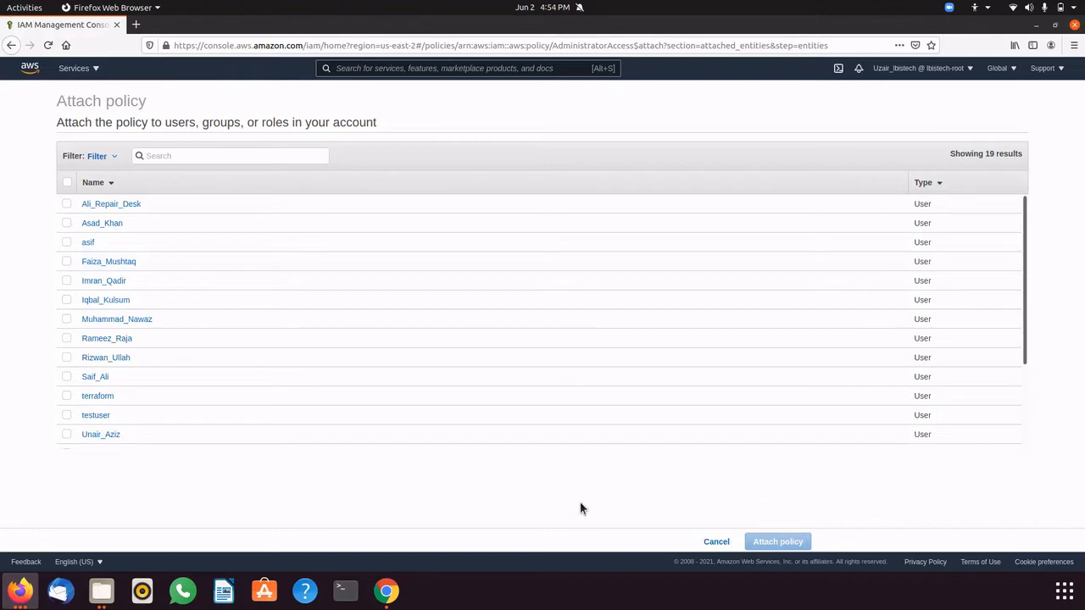
click(716, 542)
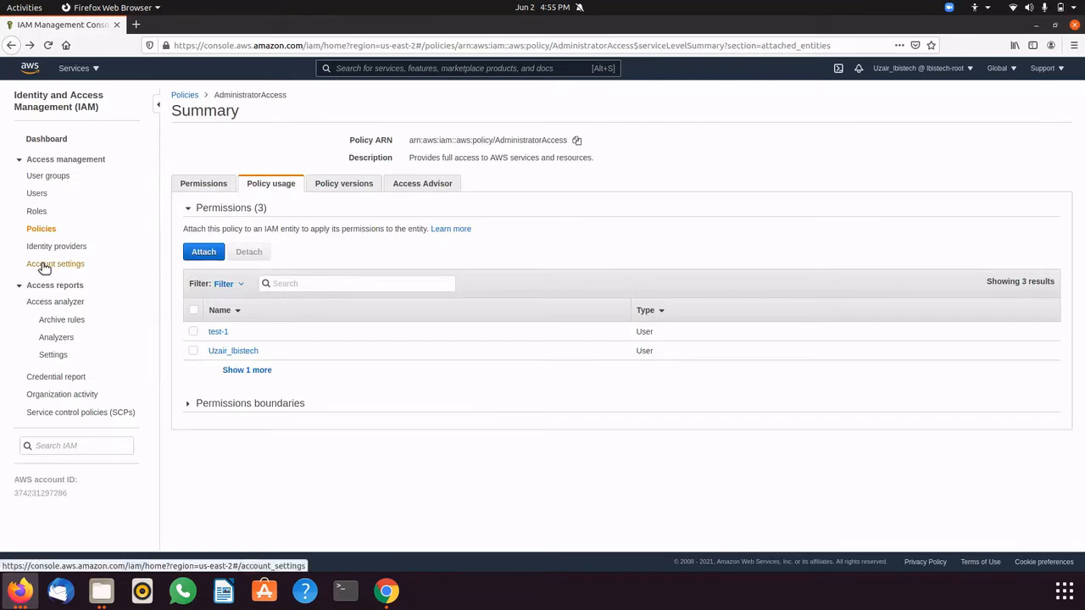
- Open the third user in the IAM users list and start adding permissions to that user
click(36, 194)
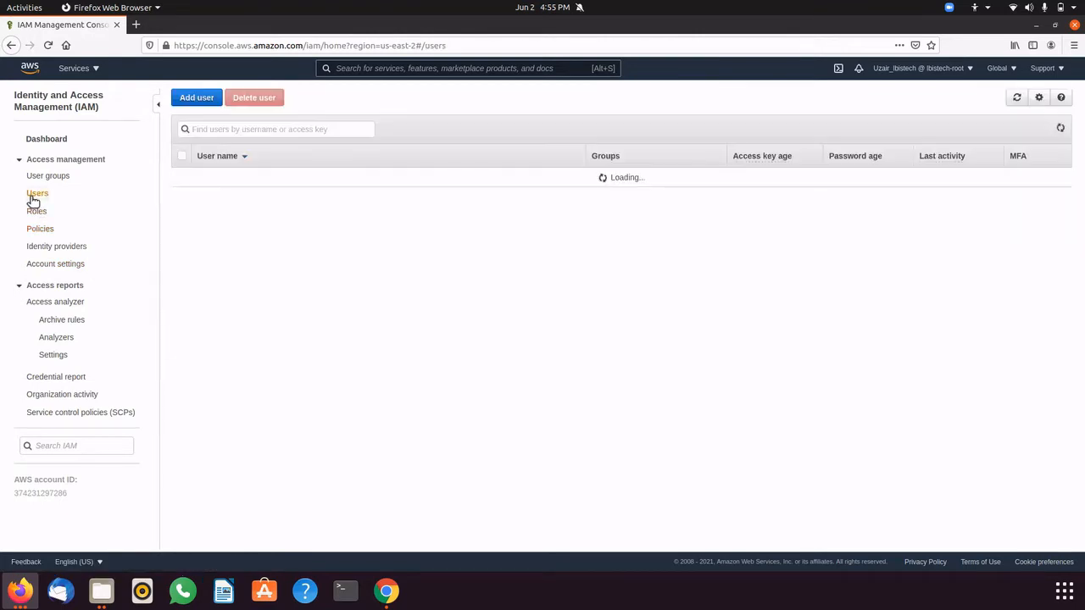
click(203, 219)
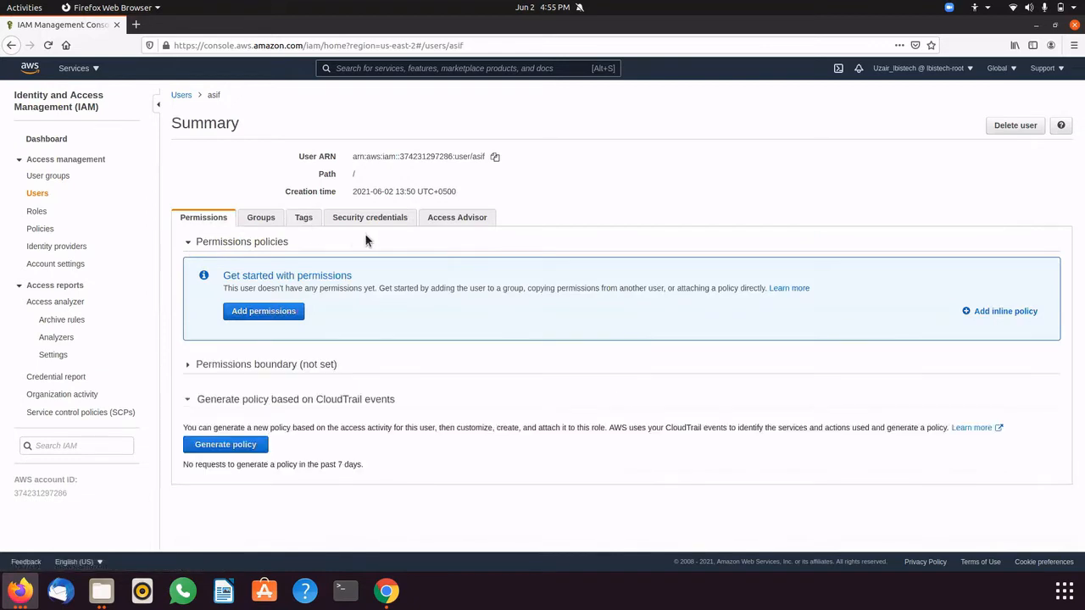
click(251, 318)
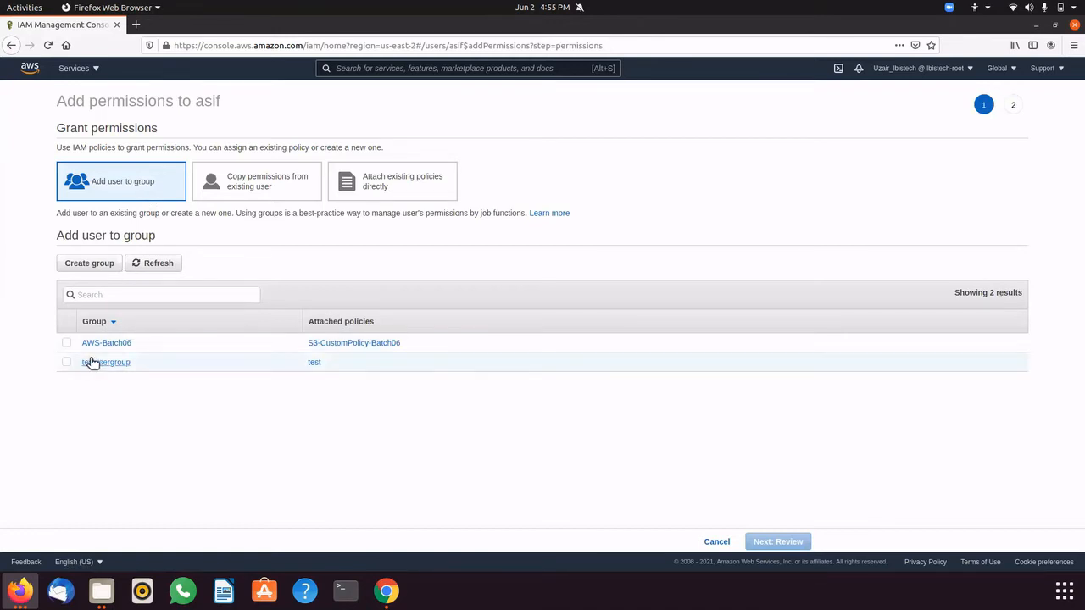
click(273, 175)
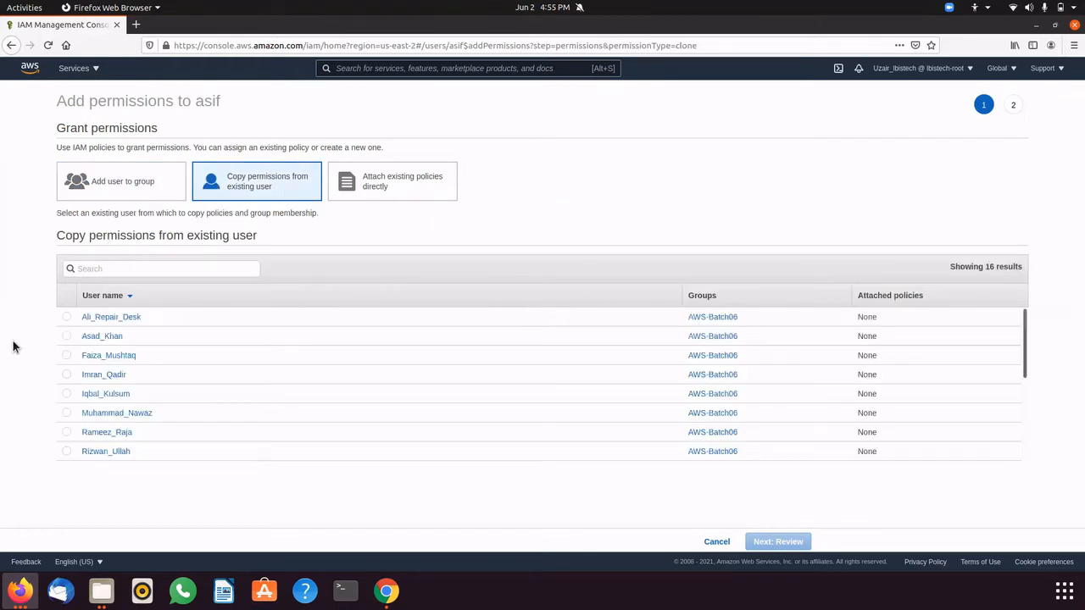
click(127, 268)
text(test)
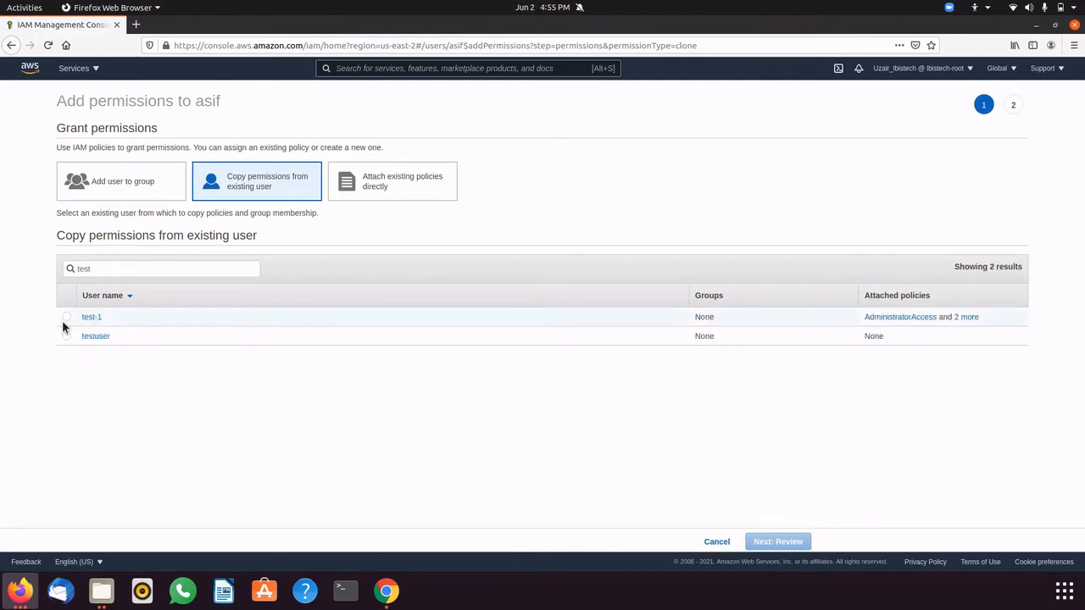
click(68, 318)
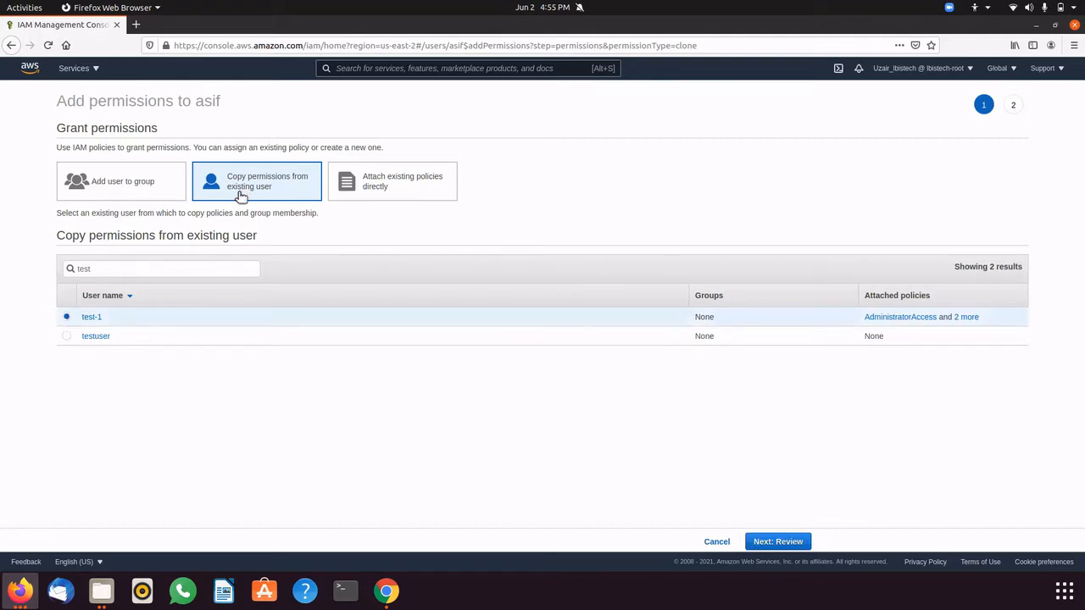
- Attach the existing testuserpolicy directly to the user, confirming the change of permission type and filtering for customer managed policies
click(376, 172)
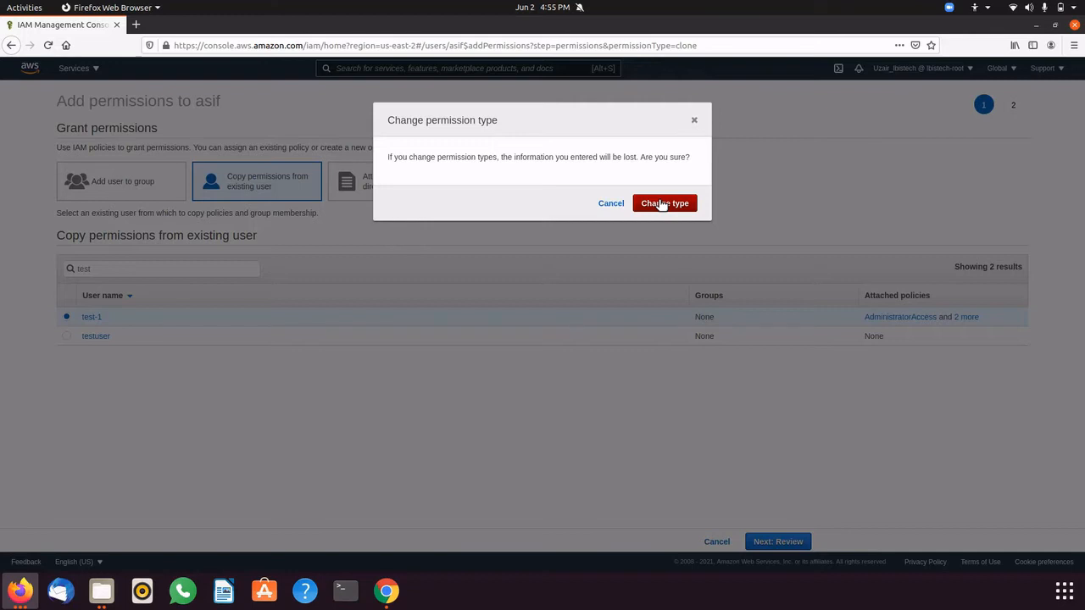
click(661, 205)
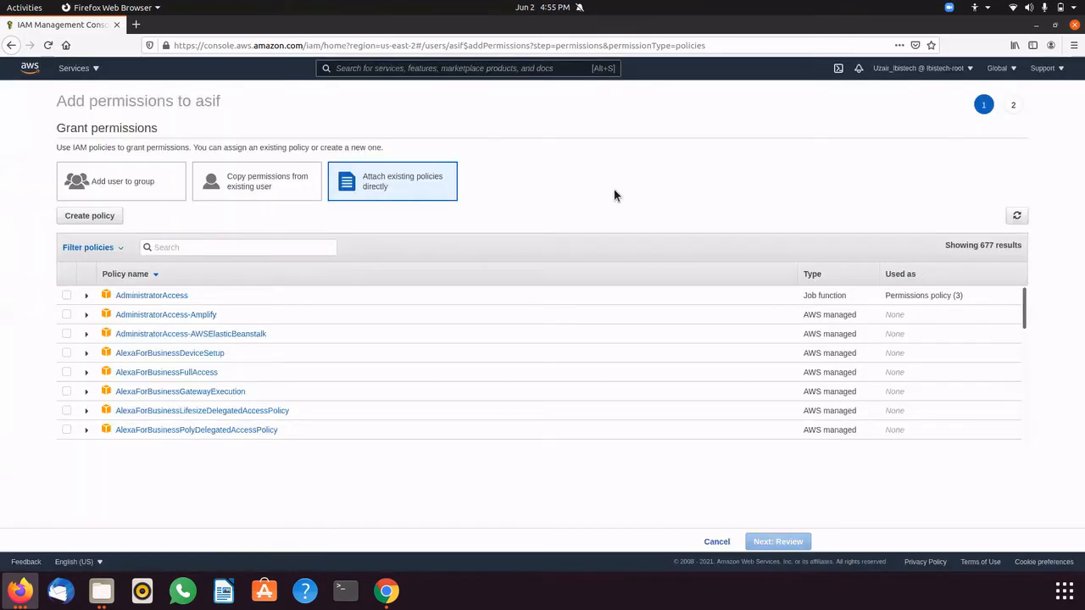
click(97, 248)
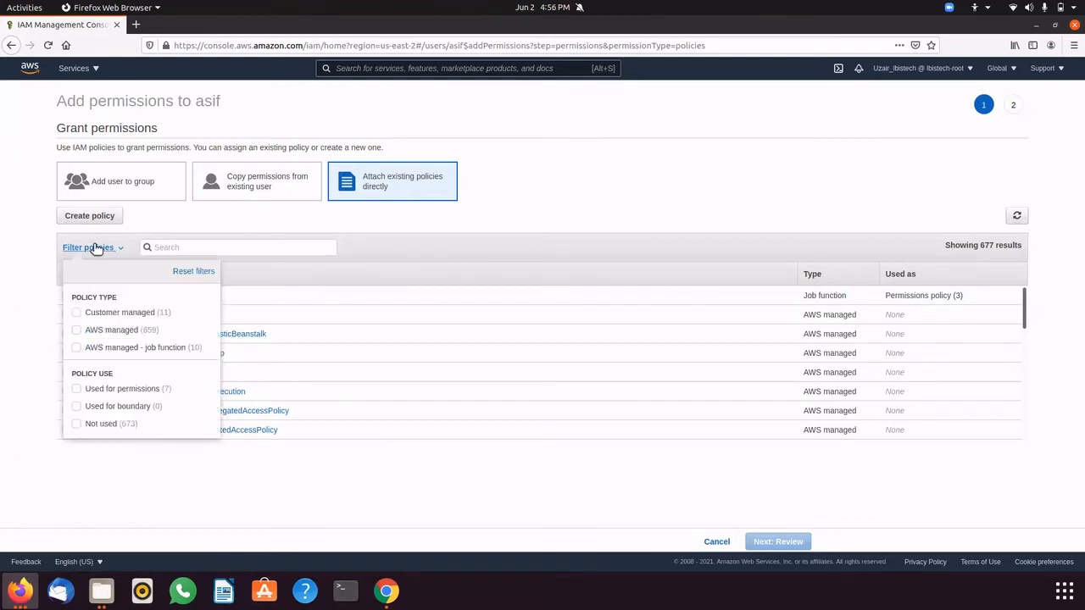
click(76, 314)
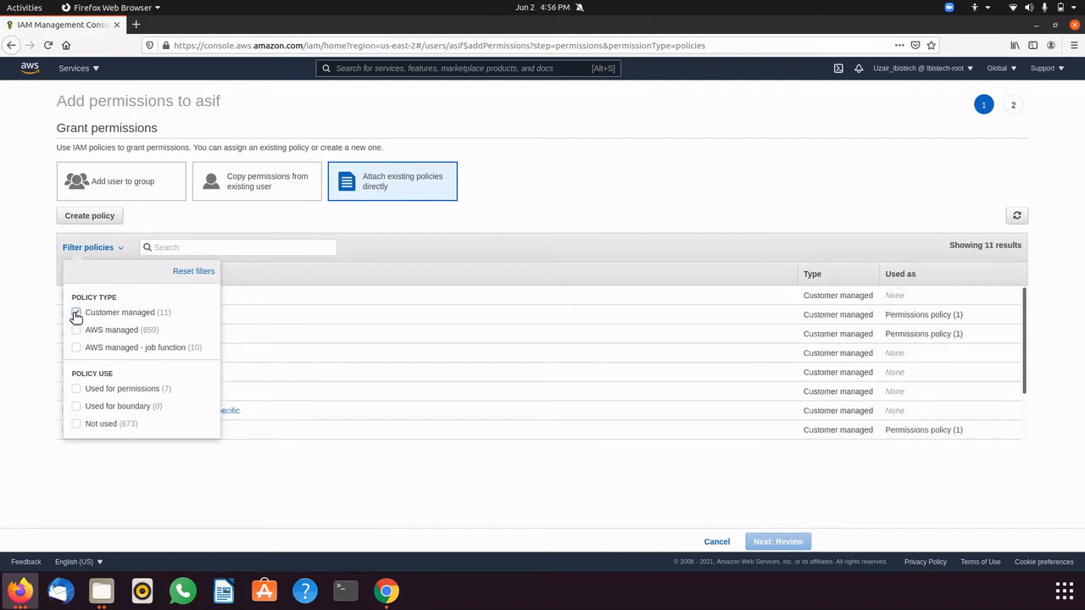
click(350, 505)
scroll(92, 352, down, 2)
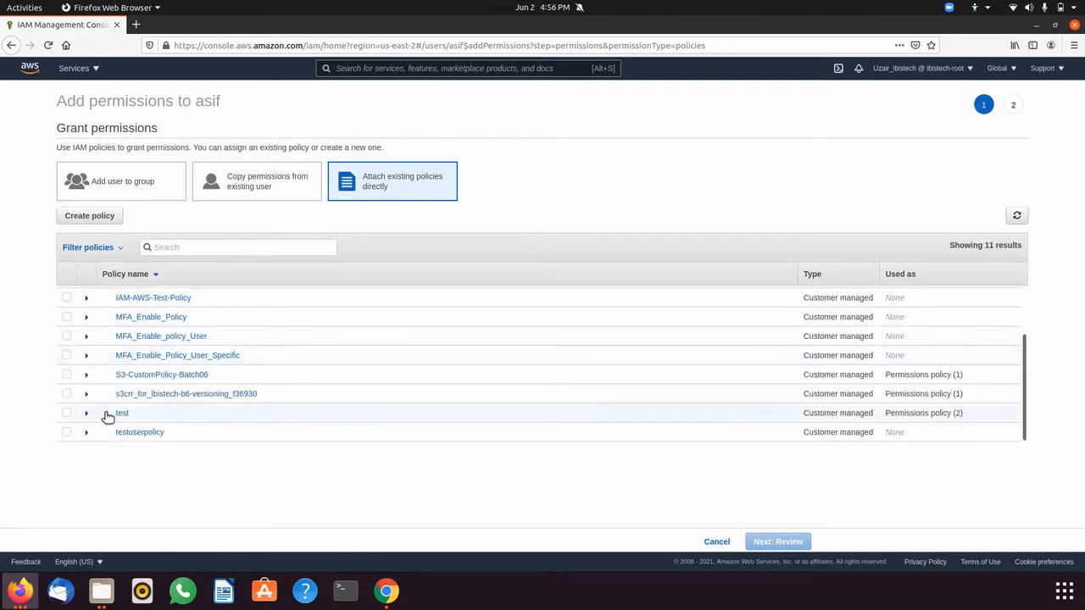
click(66, 436)
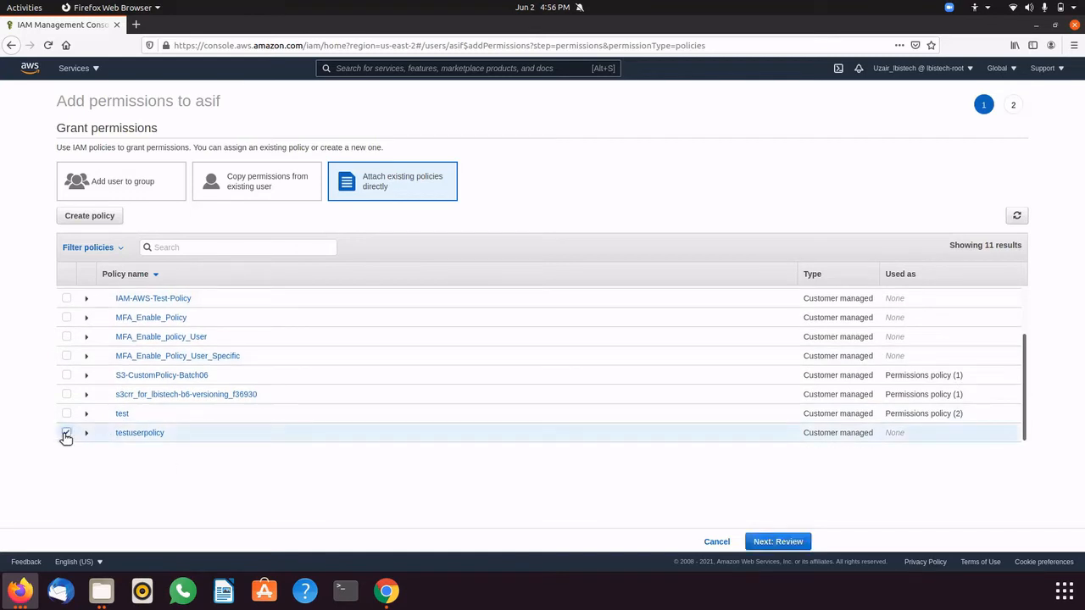
click(777, 540)
click(776, 540)
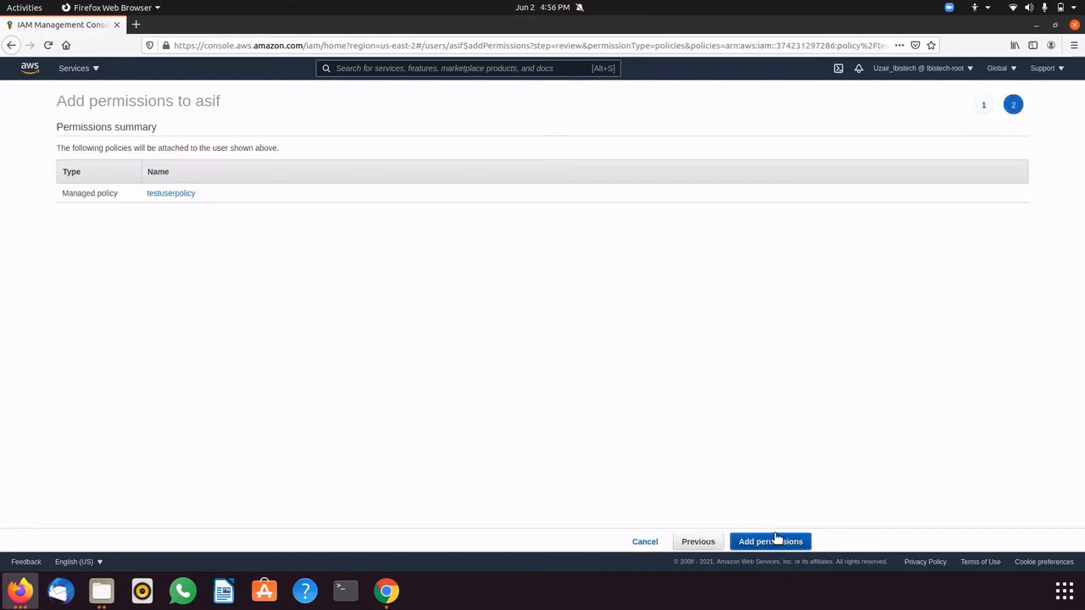
click(770, 540)
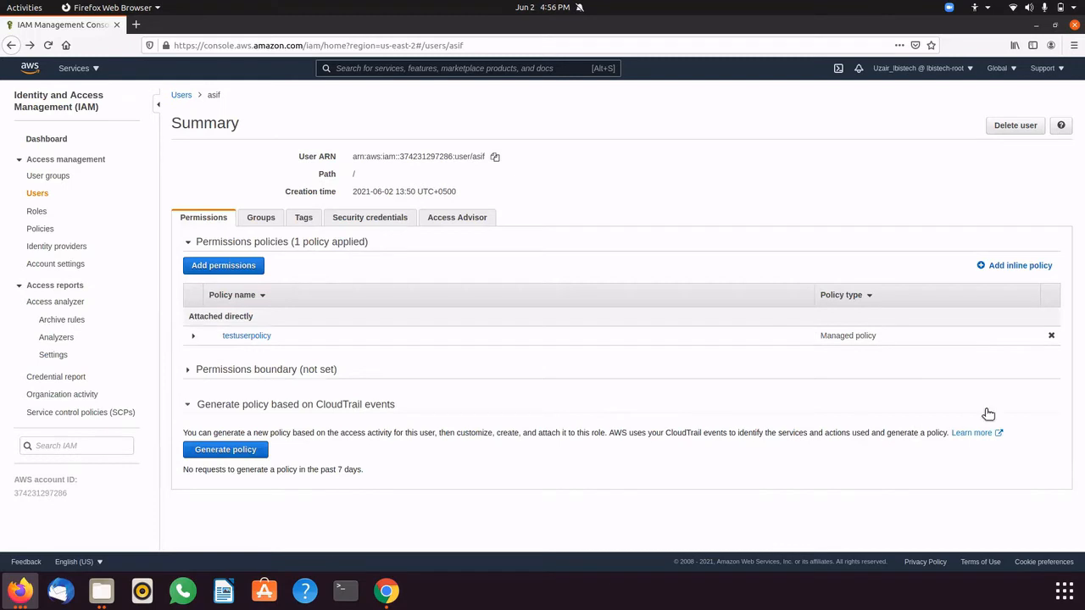
- Detach testuserpolicy from the user
click(1050, 337)
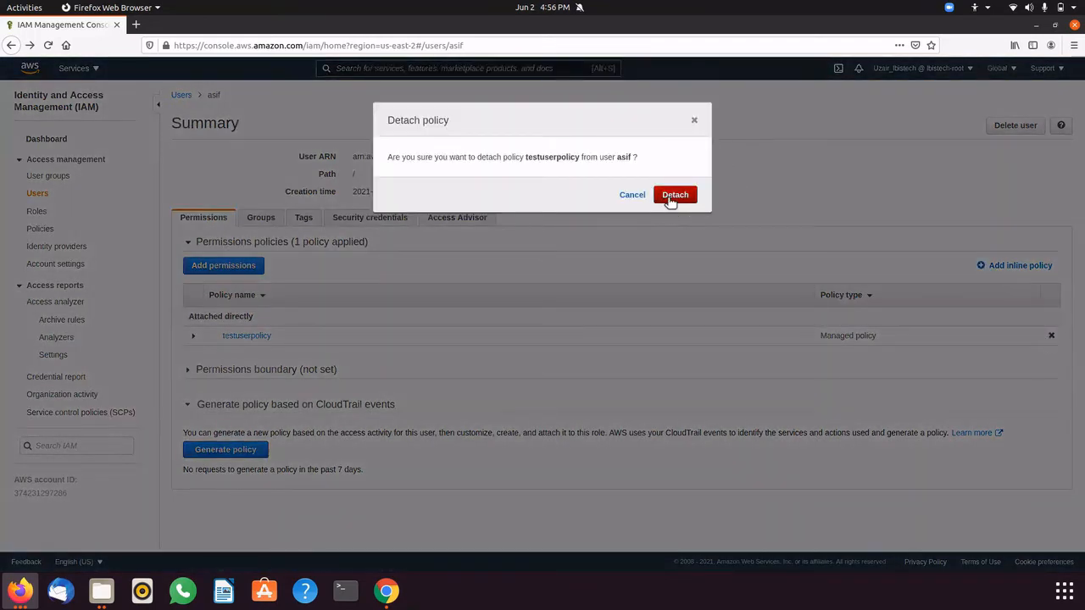
click(669, 194)
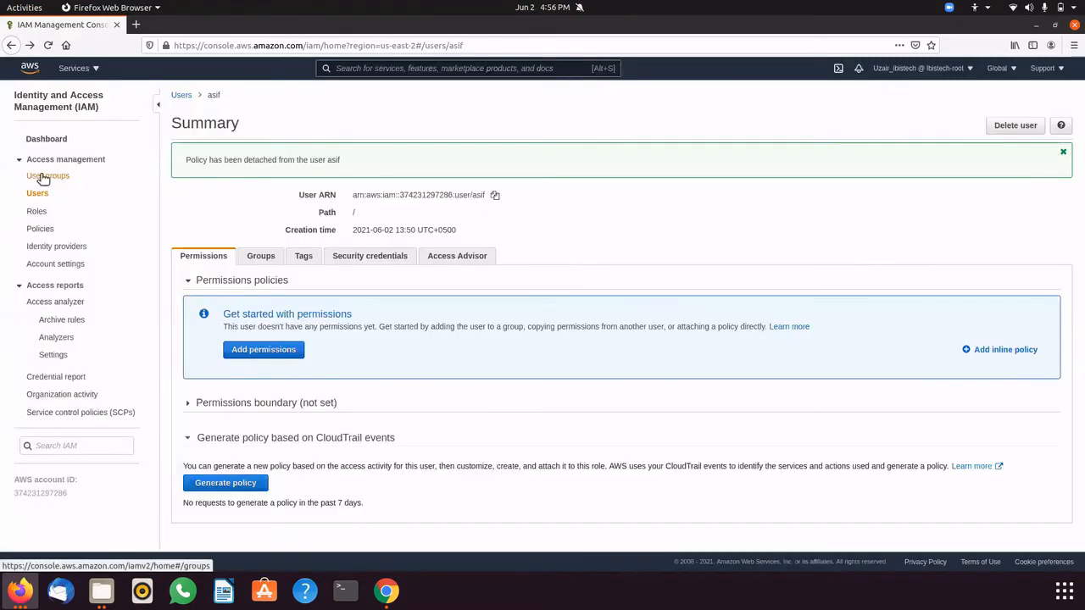
- Attach the testuserpolicy policy to the user group testusergroup
click(42, 176)
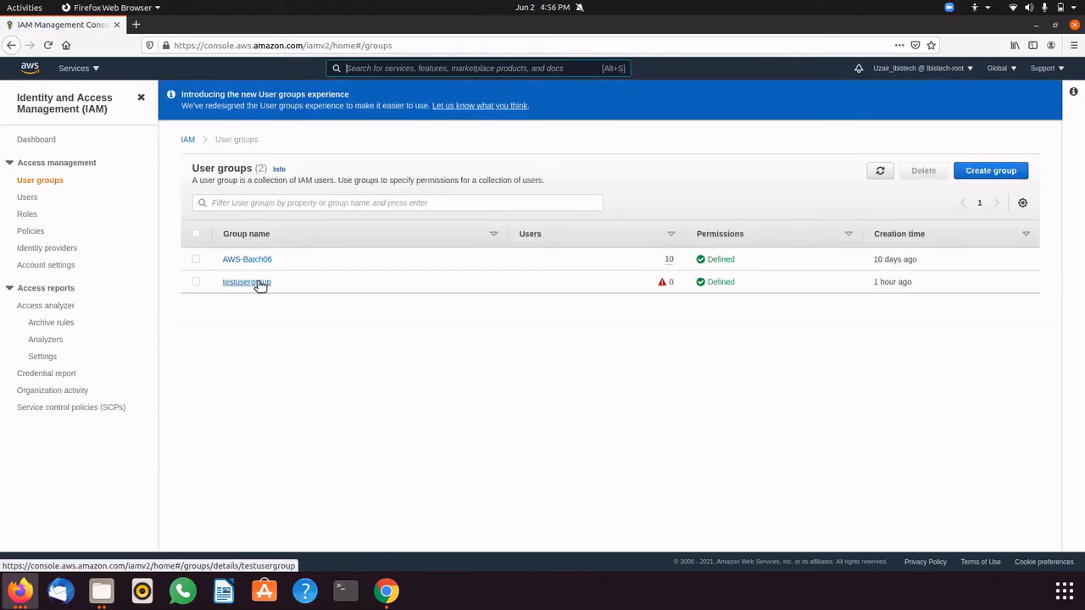
click(258, 284)
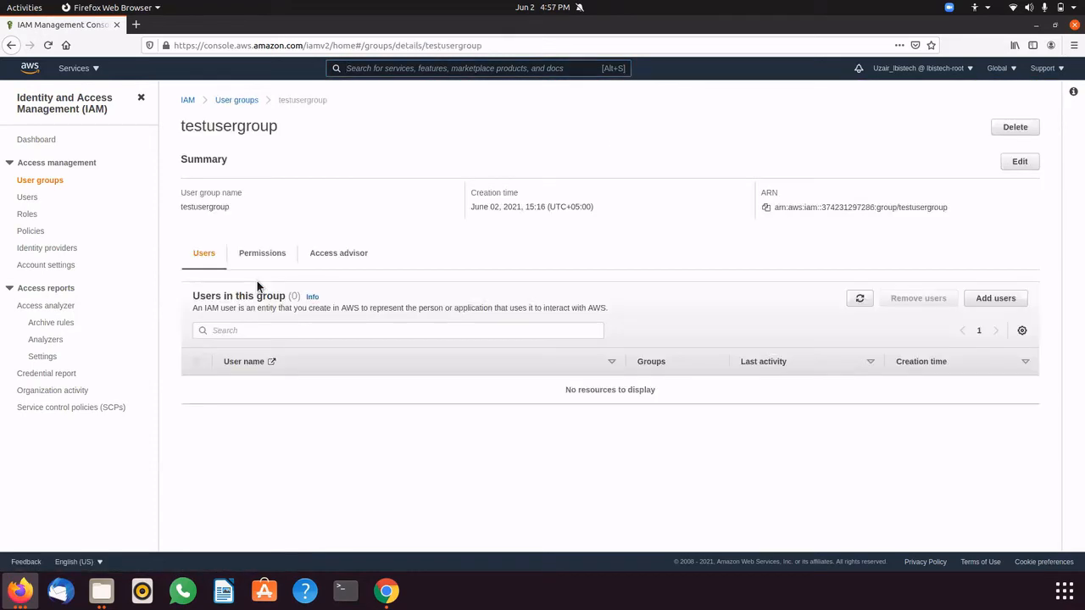
click(258, 256)
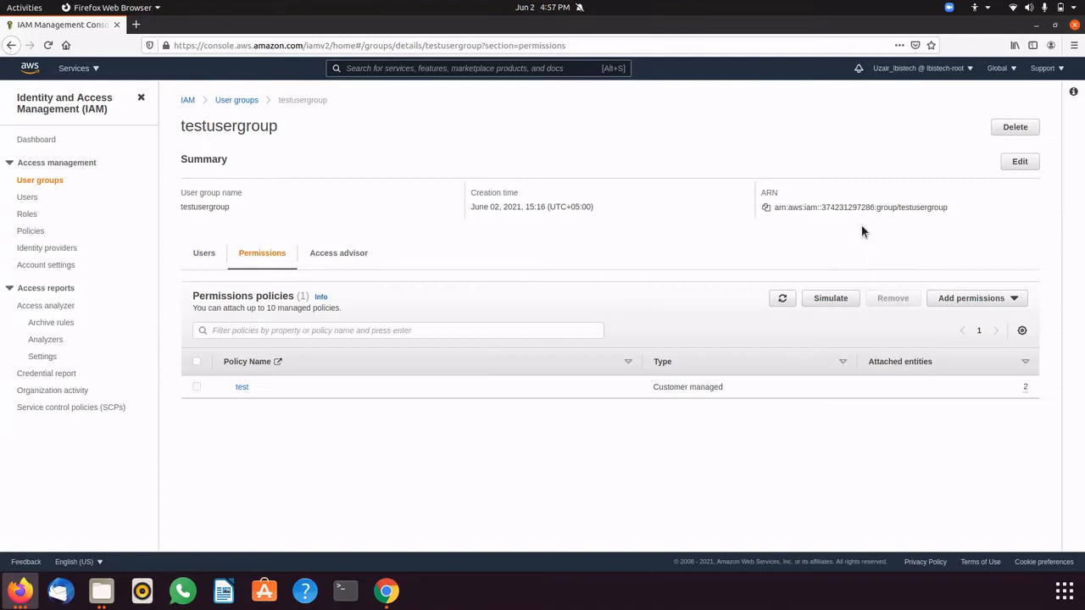
click(1003, 303)
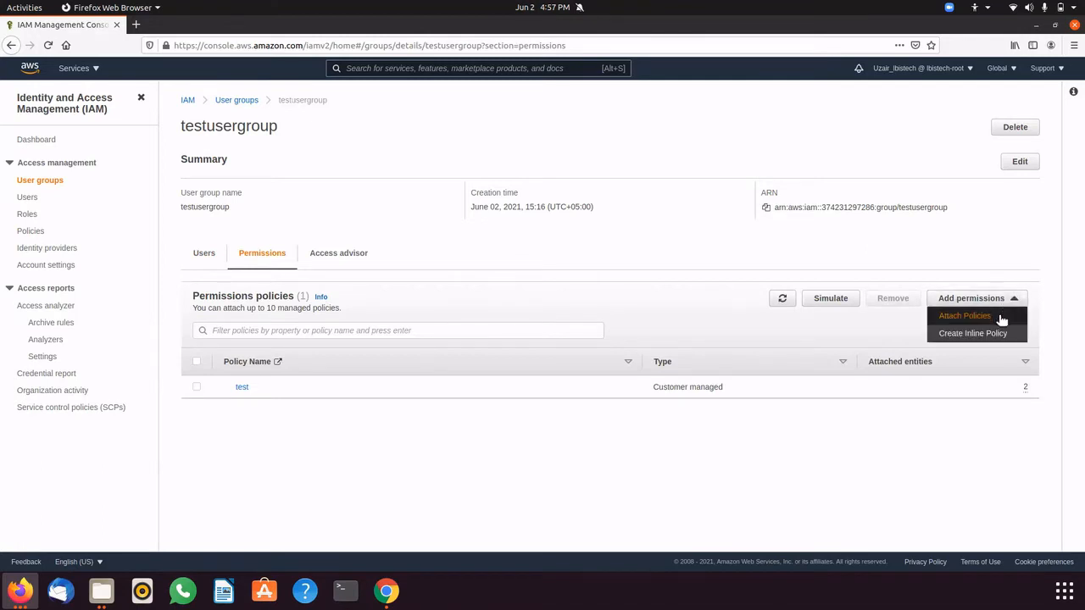
click(999, 316)
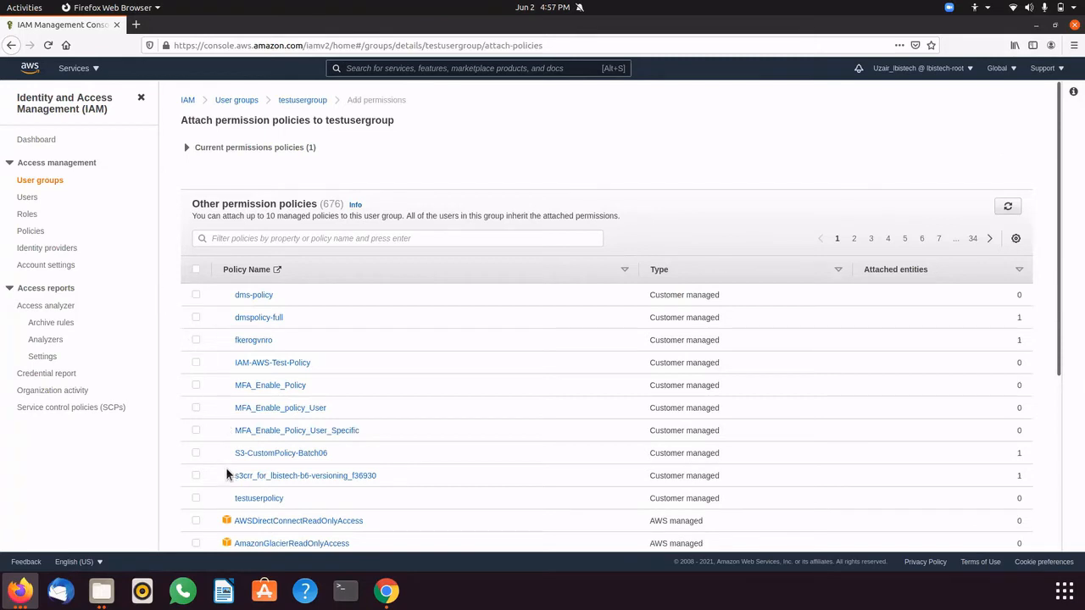
click(195, 498)
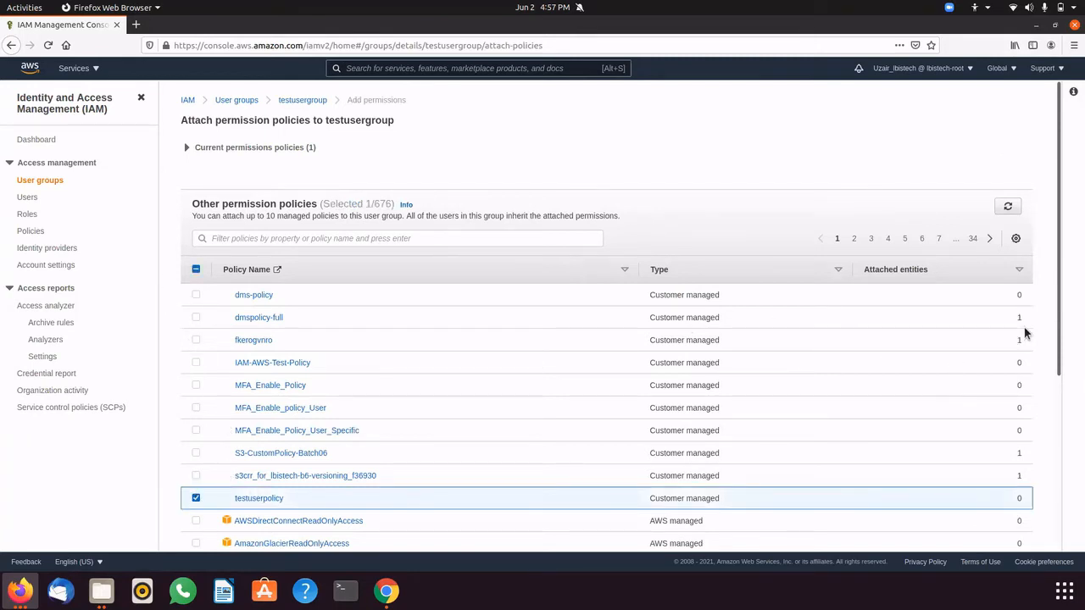
drag(1060, 327, 1061, 581)
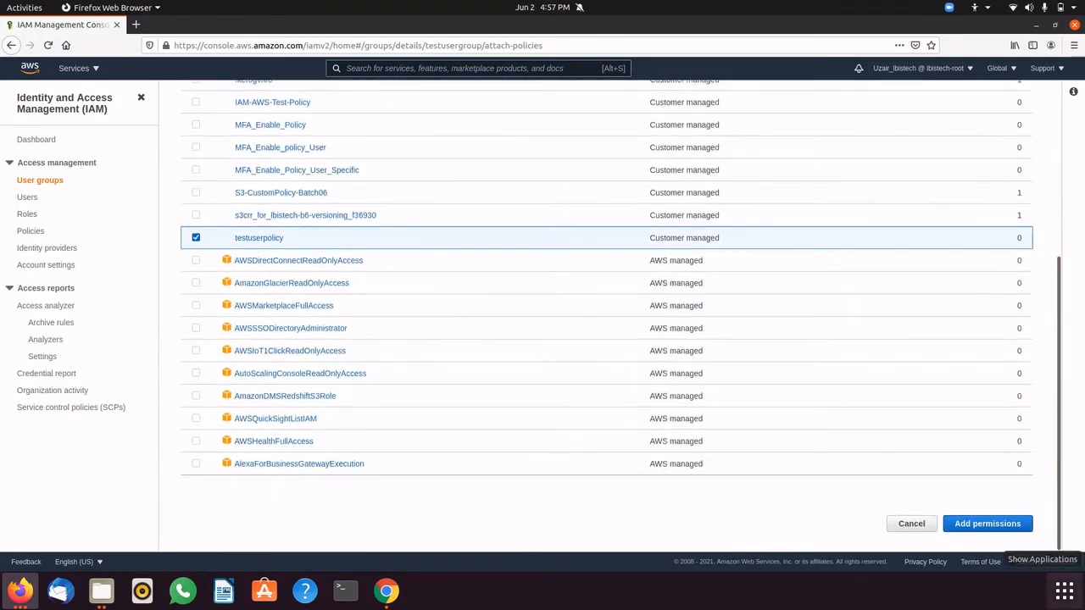
click(1010, 529)
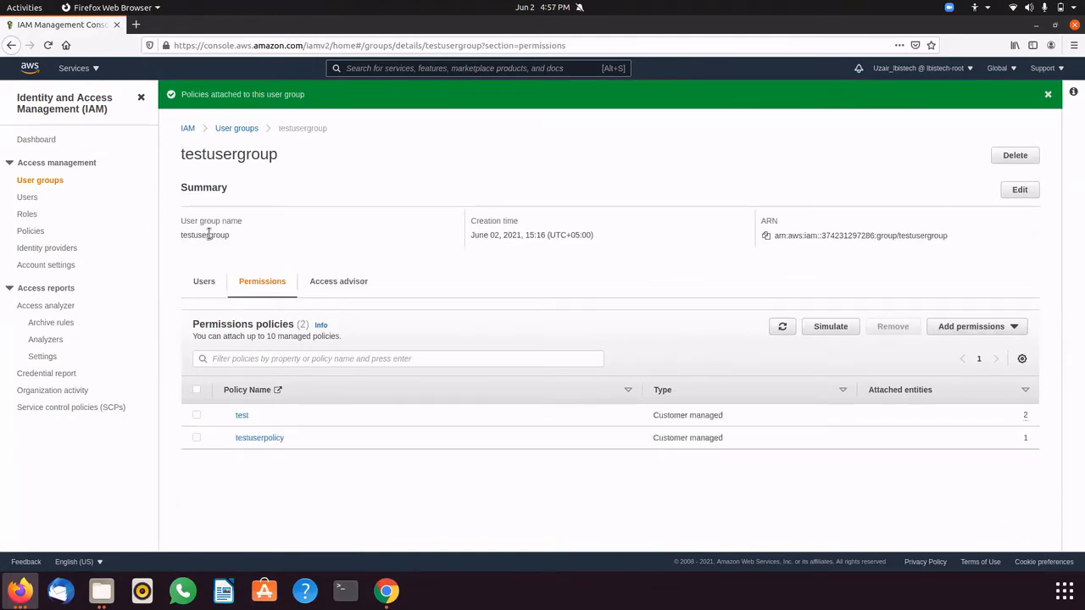
- Remove testuserpolicy from the permissions policies of testusergroup and confirm the removal
click(195, 438)
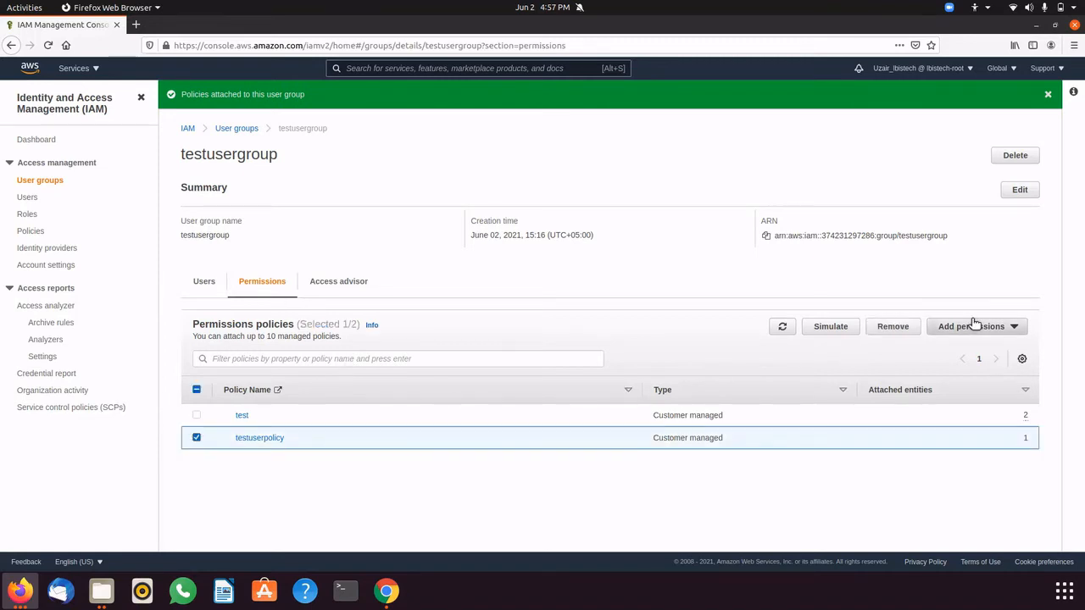
click(892, 327)
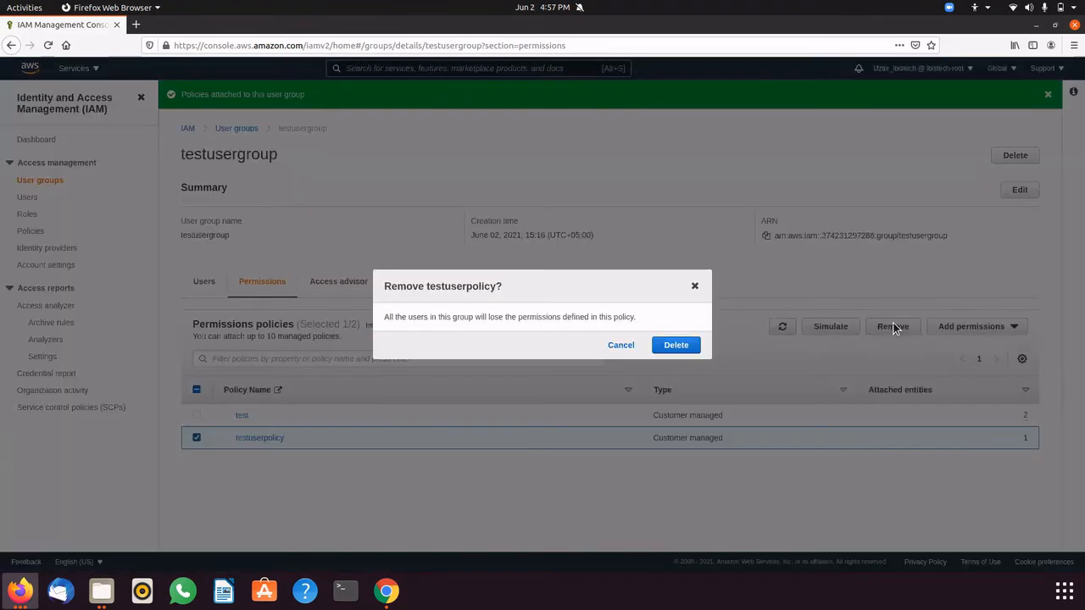
click(663, 346)
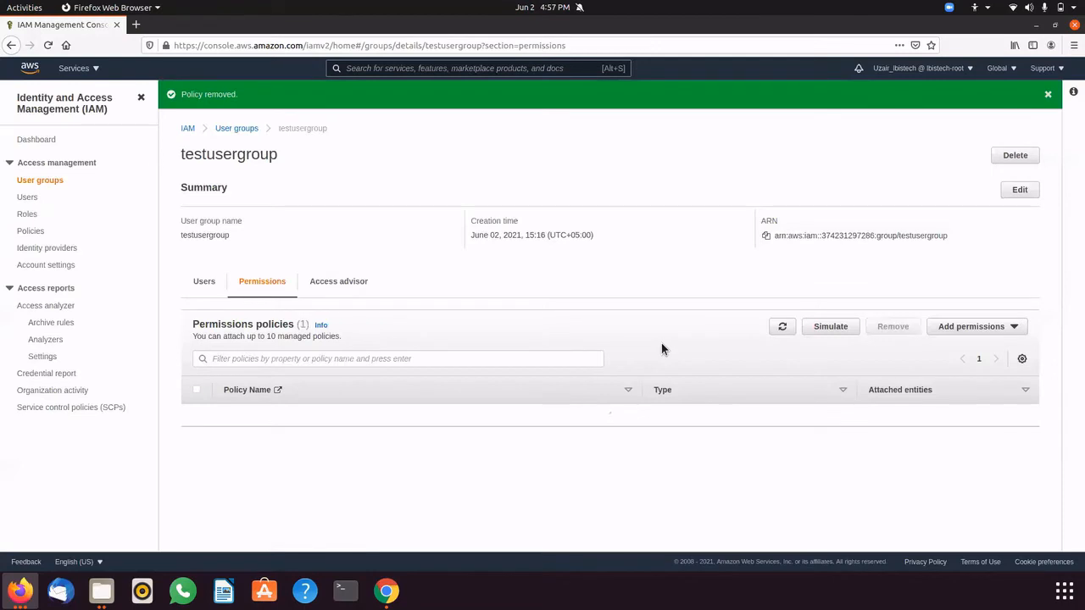
- Select the AdministratorAccess policy, check its available actions, and examine its usage and attached entities
click(27, 228)
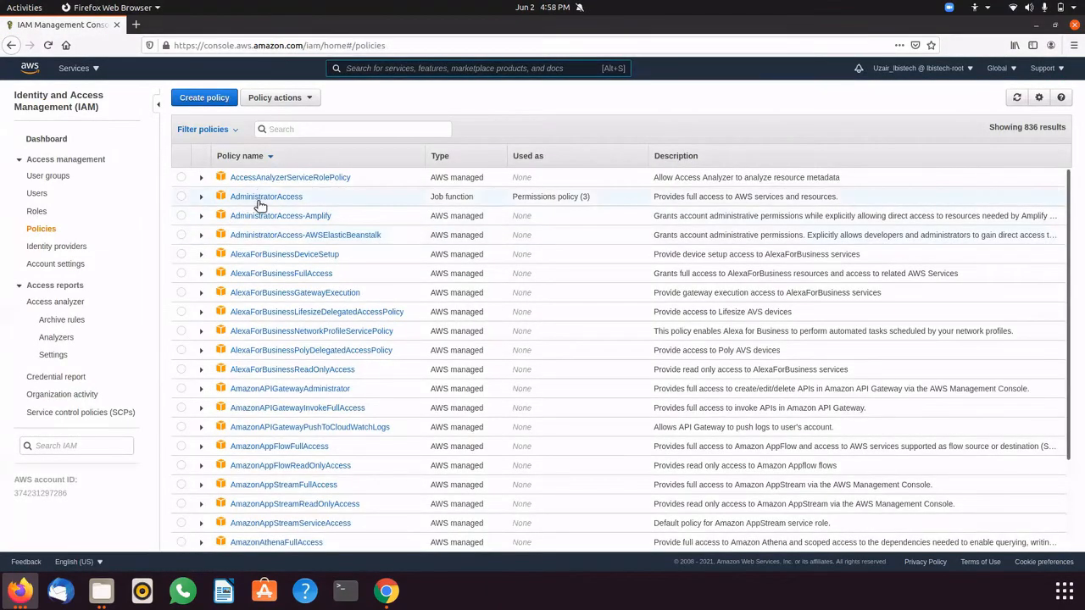
click(180, 197)
click(271, 103)
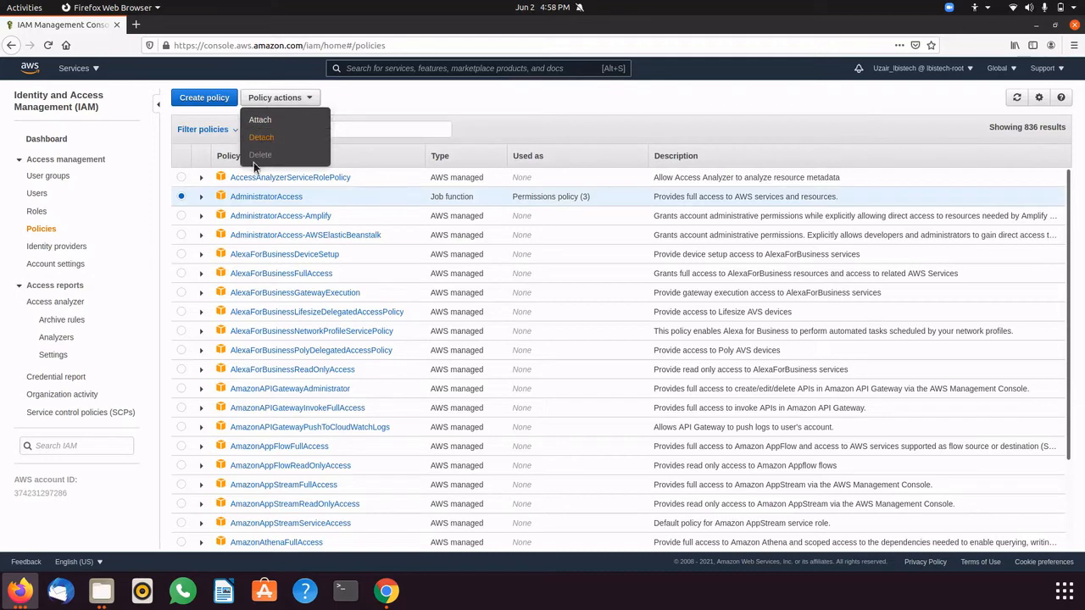
click(253, 198)
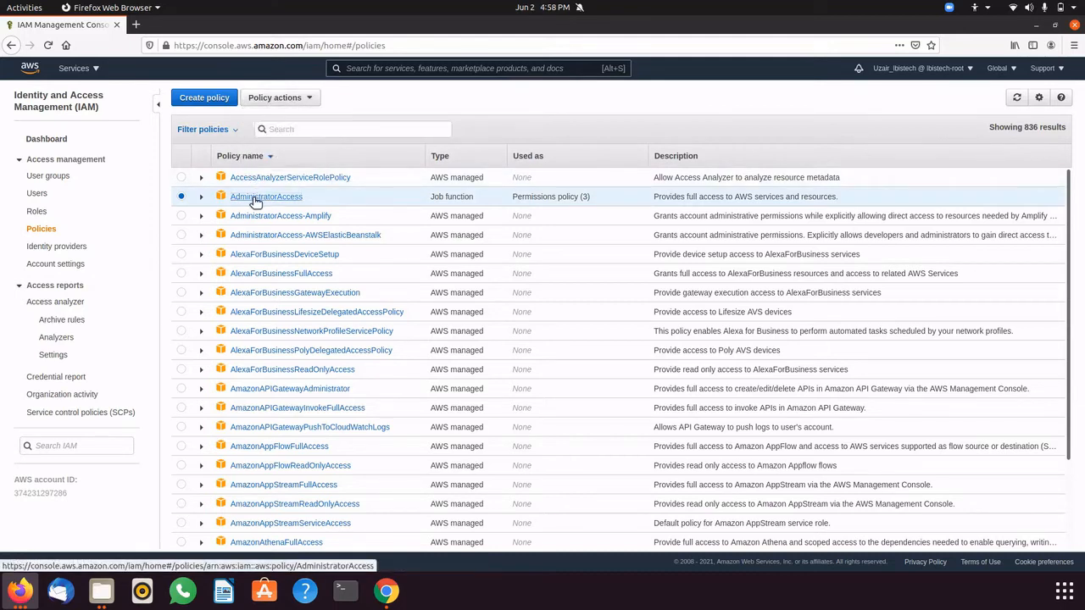
click(268, 189)
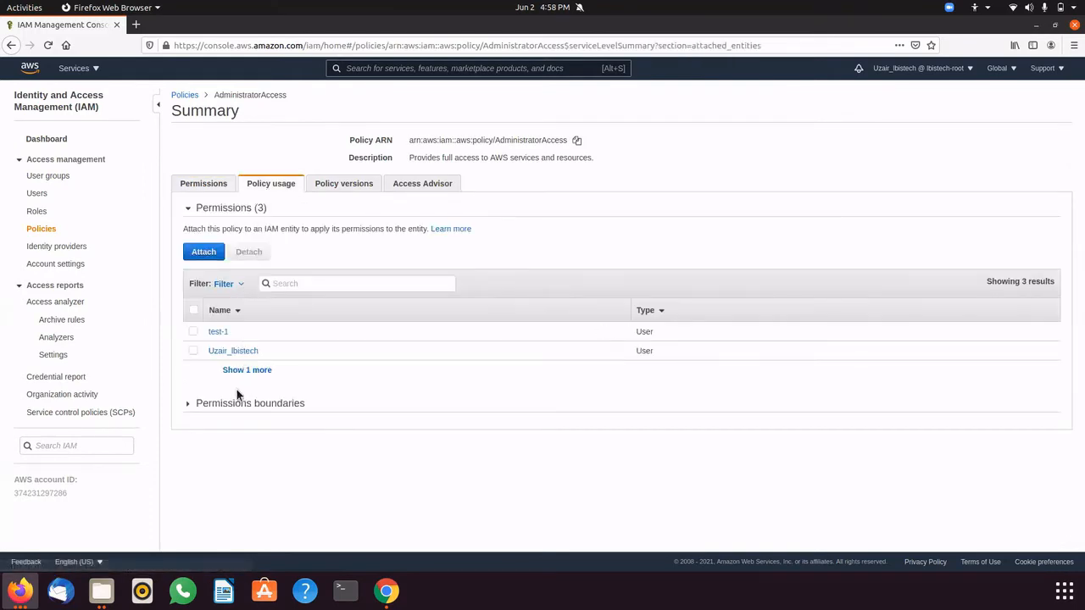
- Detach the AdministratorAccess policy from the user test-1 and confirm the detachment
click(193, 333)
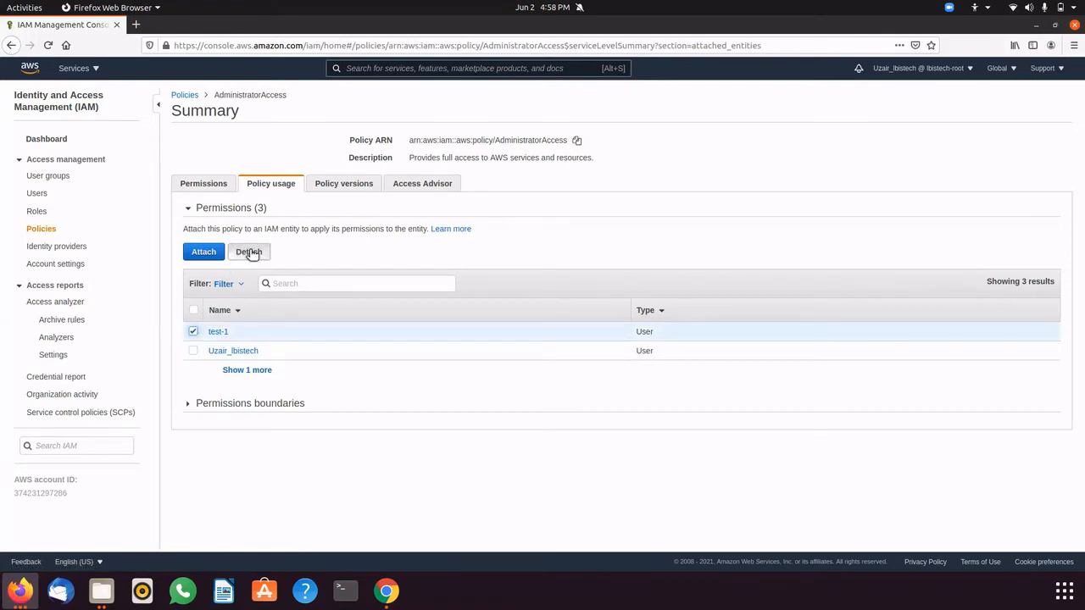
click(249, 254)
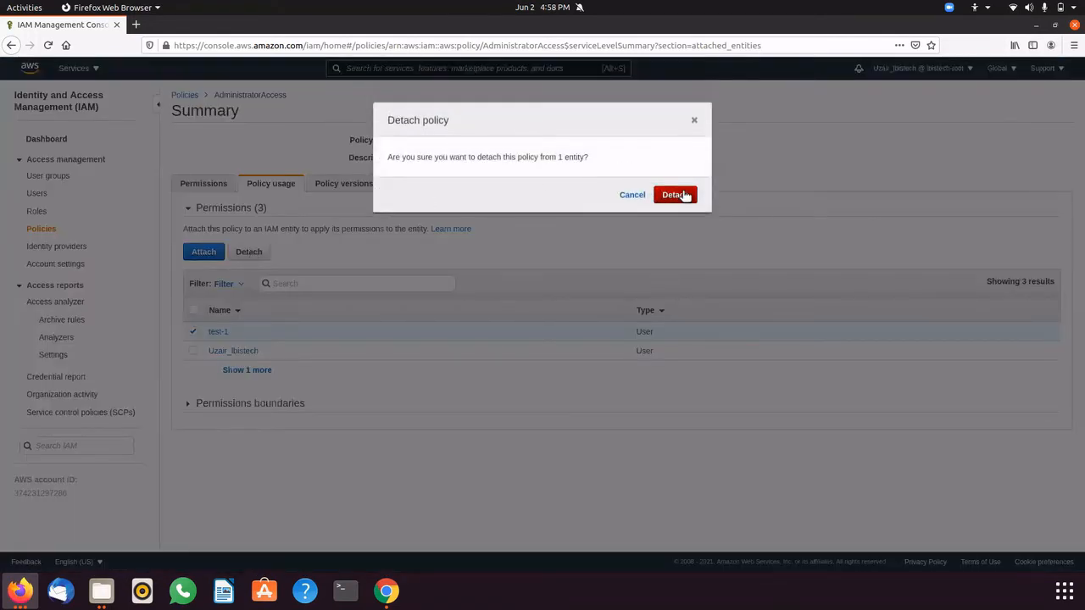
click(683, 194)
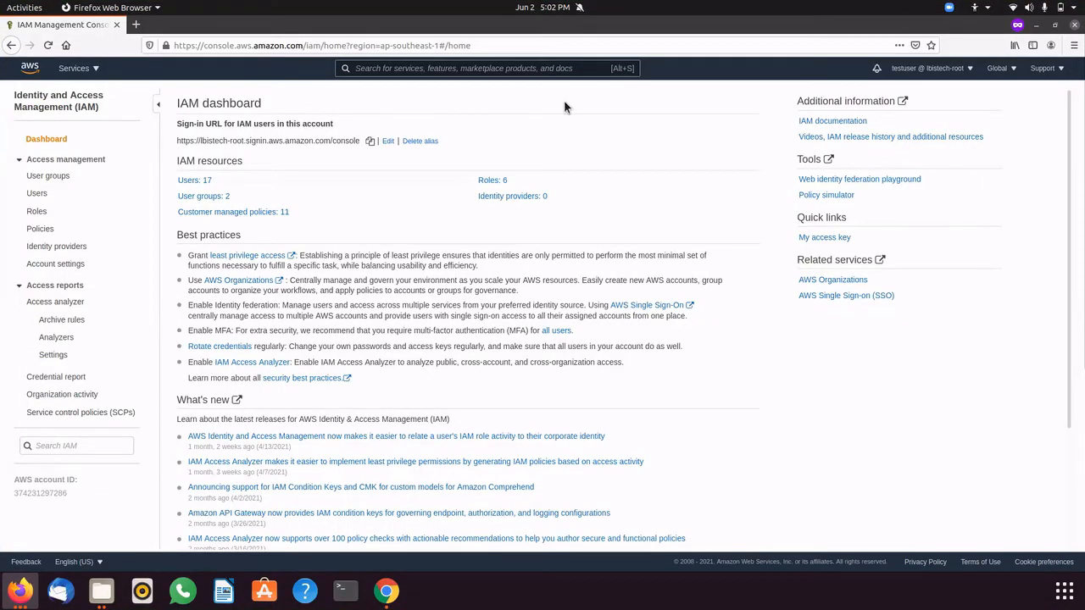
- Try to create a user group named testusergroup without adding any users
click(41, 176)
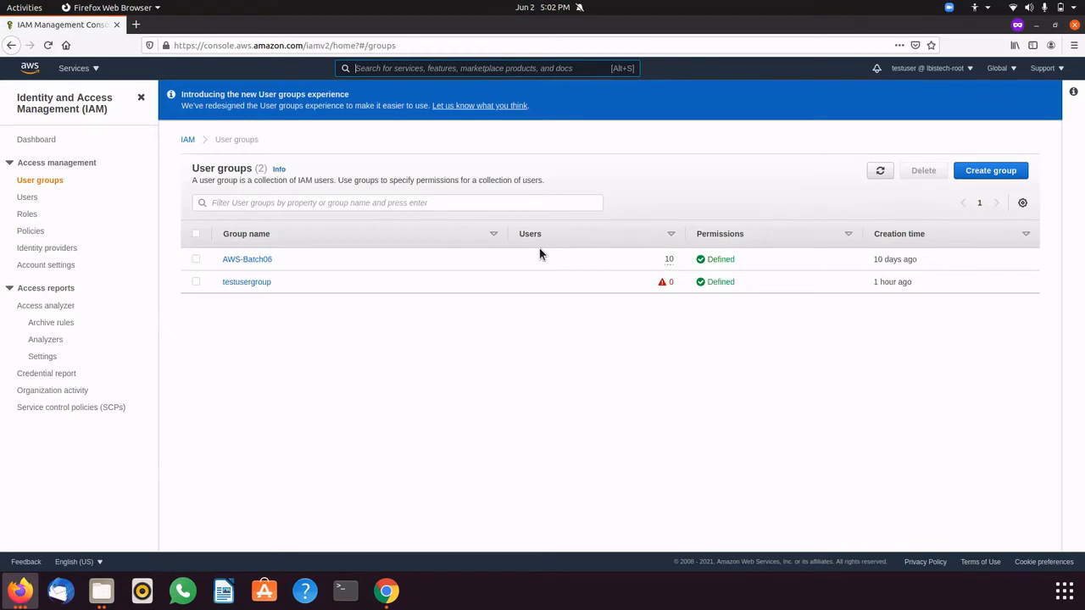
click(991, 172)
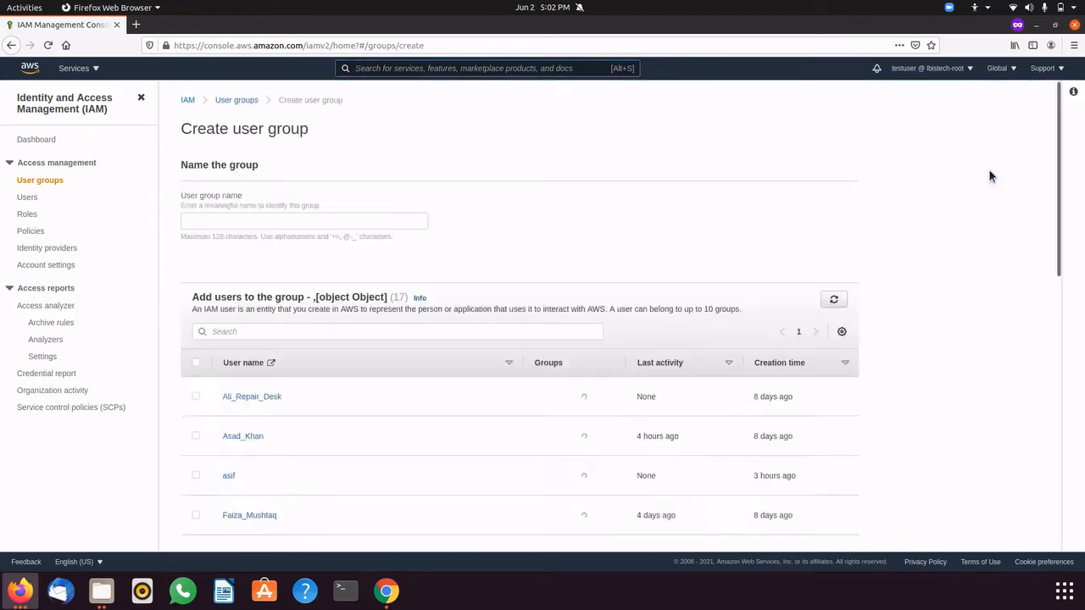
click(201, 223)
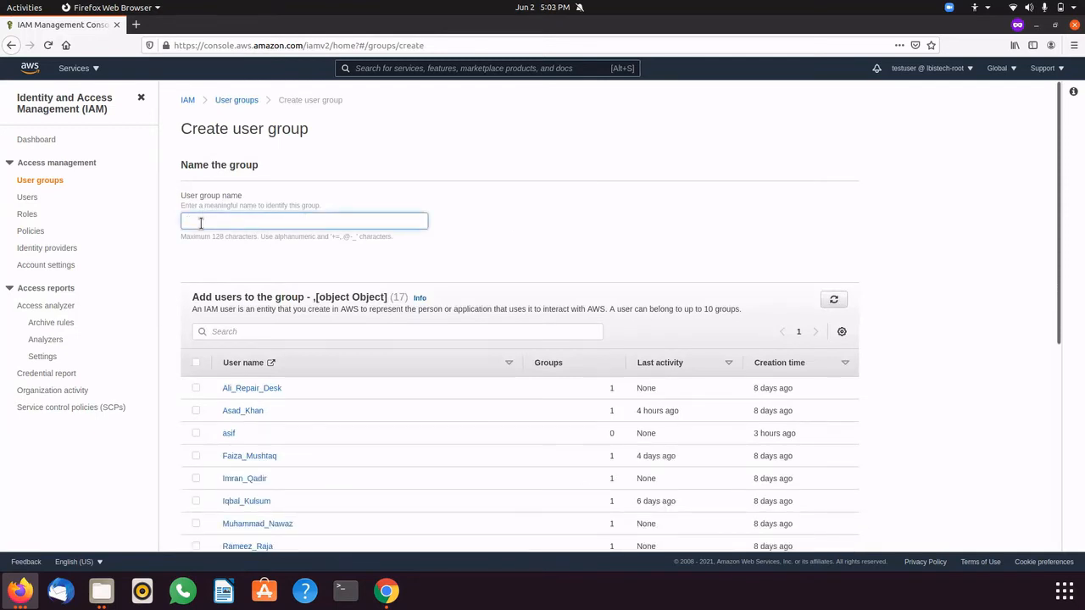
text(testusergroup)
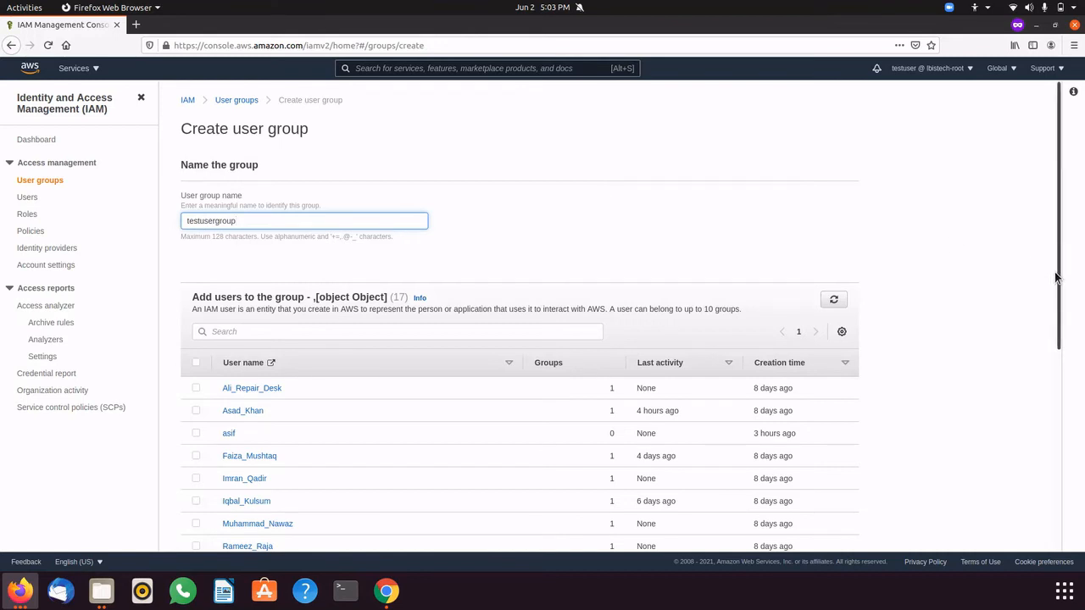
scroll(1059, 279, down, 5)
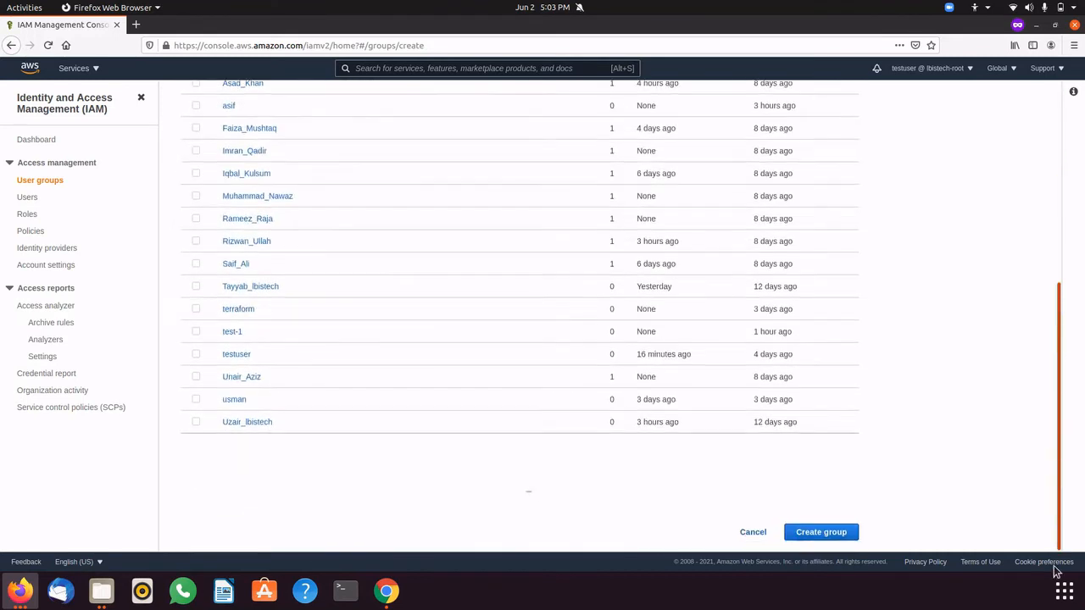
click(805, 530)
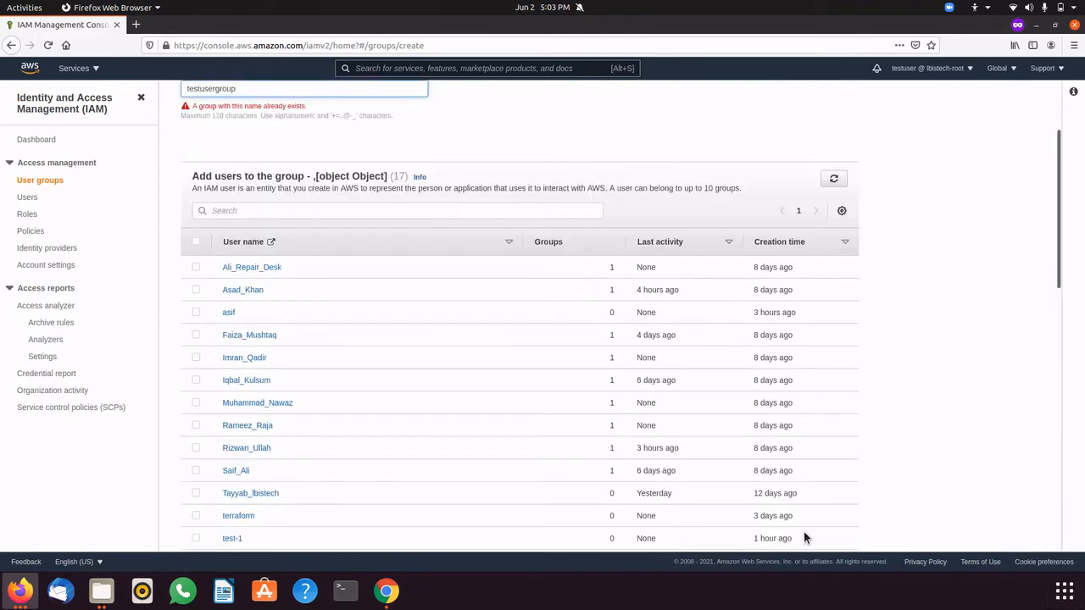
- Change the new group's name to testuser-group and create it without users or permissions policies
key(Left)
key(Left)
key(Left)
key(Left)
key(Left)
text(-)
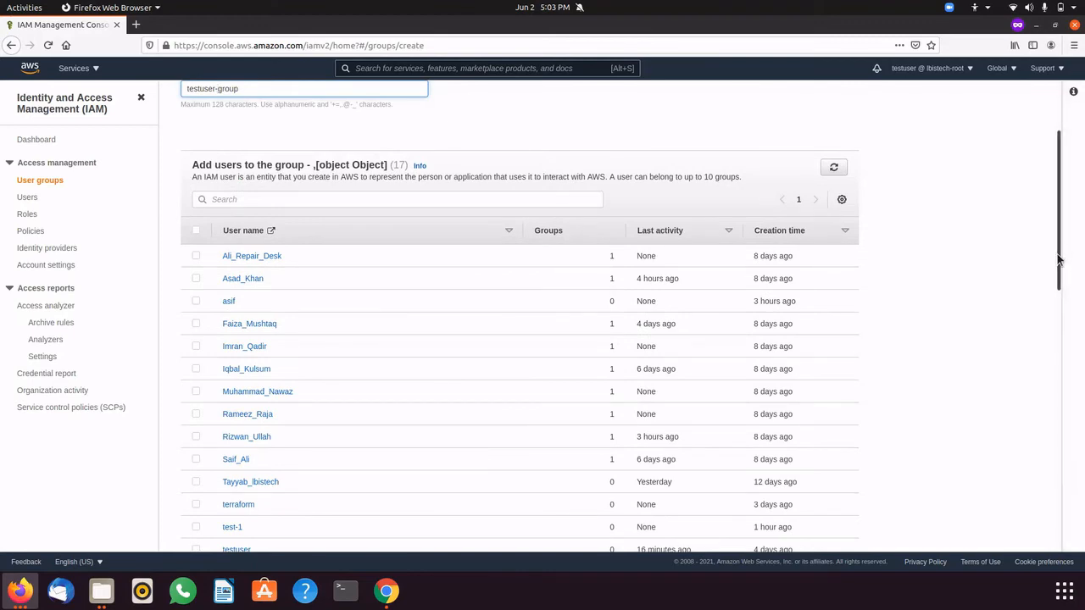
scroll(1058, 259, down, 5)
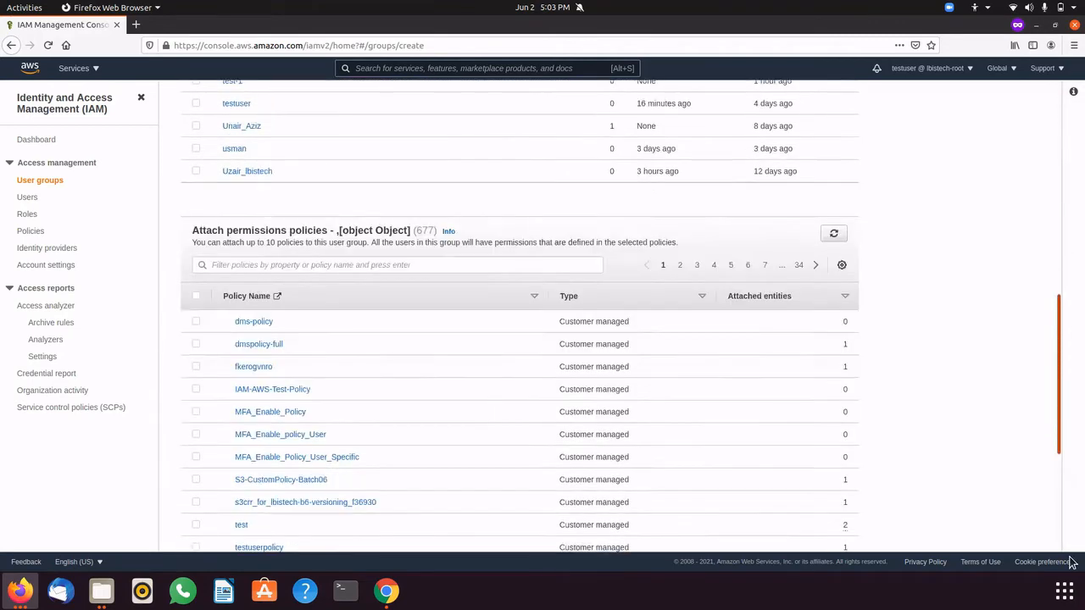
scroll(1071, 562, down, 3)
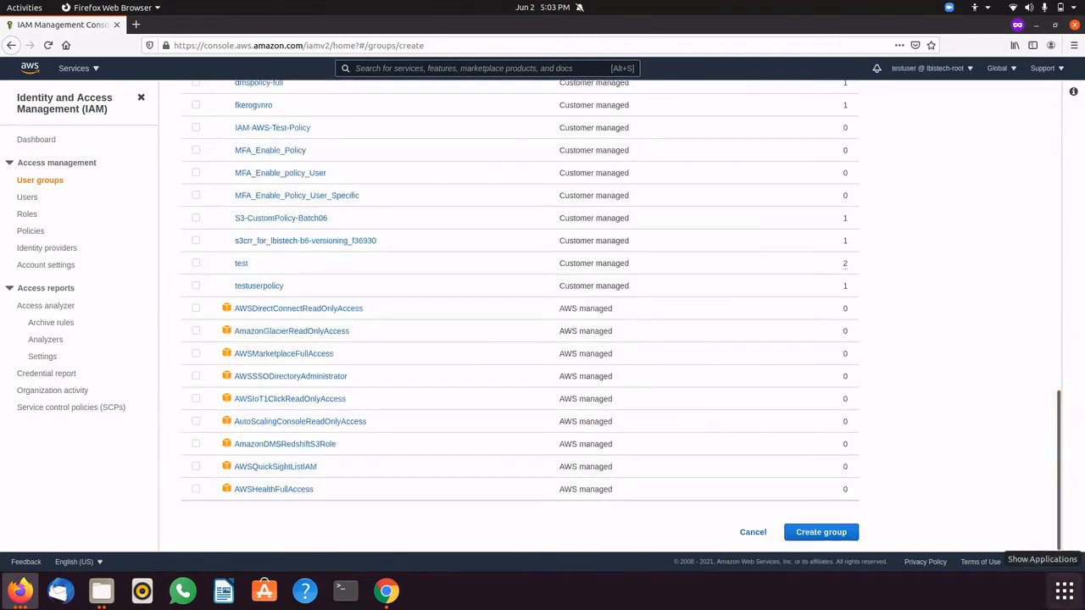
click(836, 533)
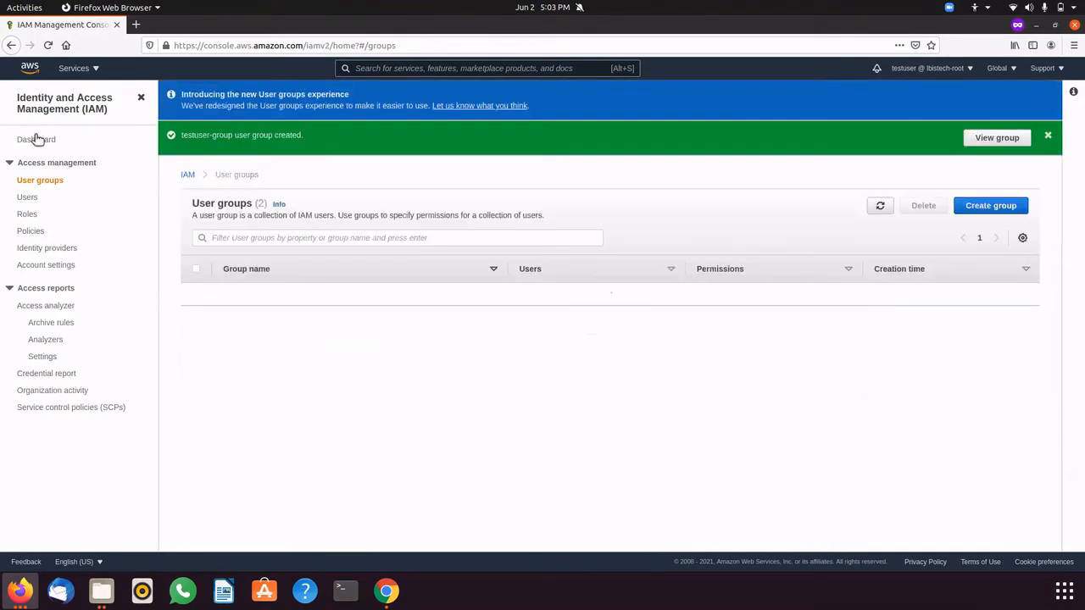
- Start a new IAM user named lbistech_01 with AWS Management Console access and an autogenerated password, and continue to permissions
click(27, 201)
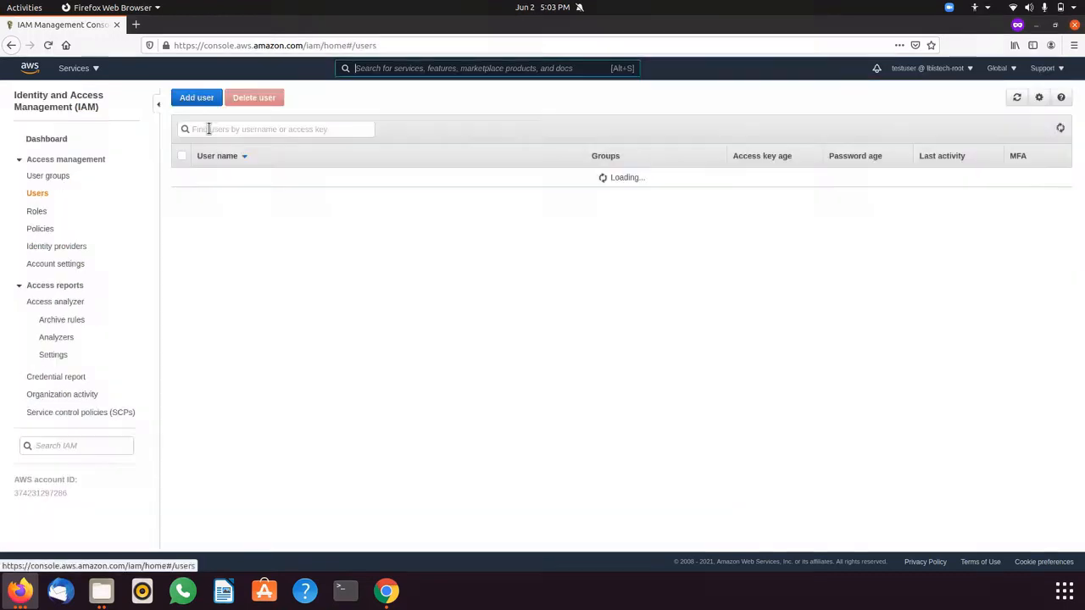
click(203, 98)
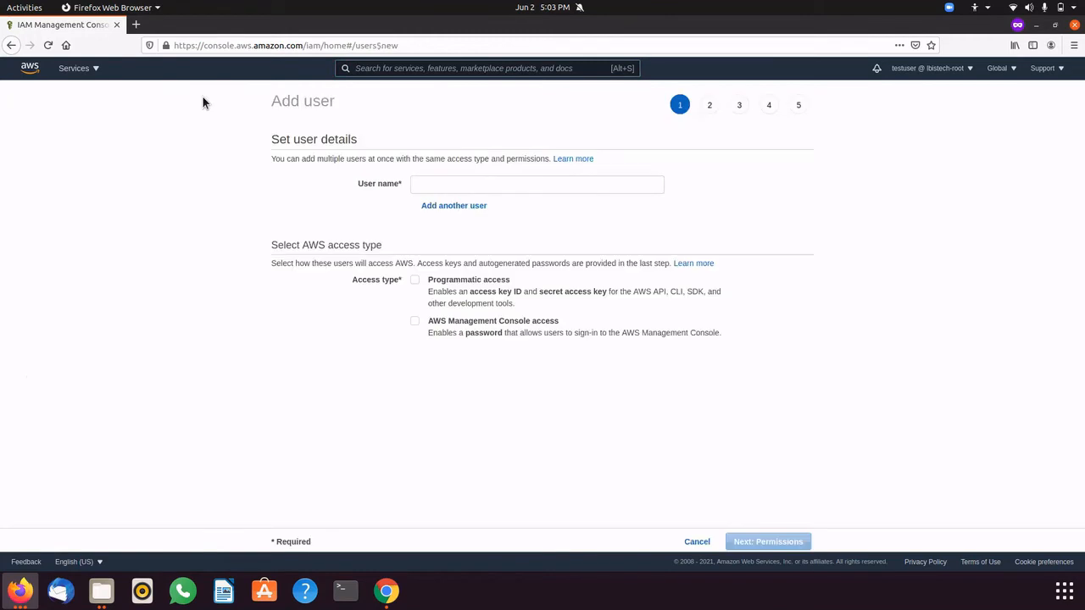
click(449, 187)
text(lb)
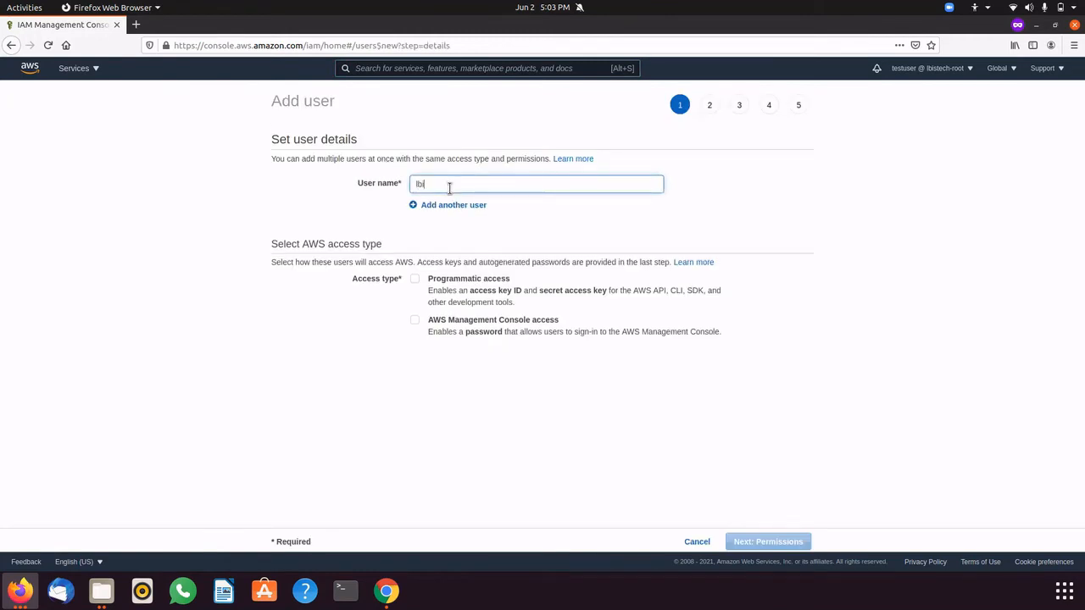
text(istech_)
text(01)
click(416, 321)
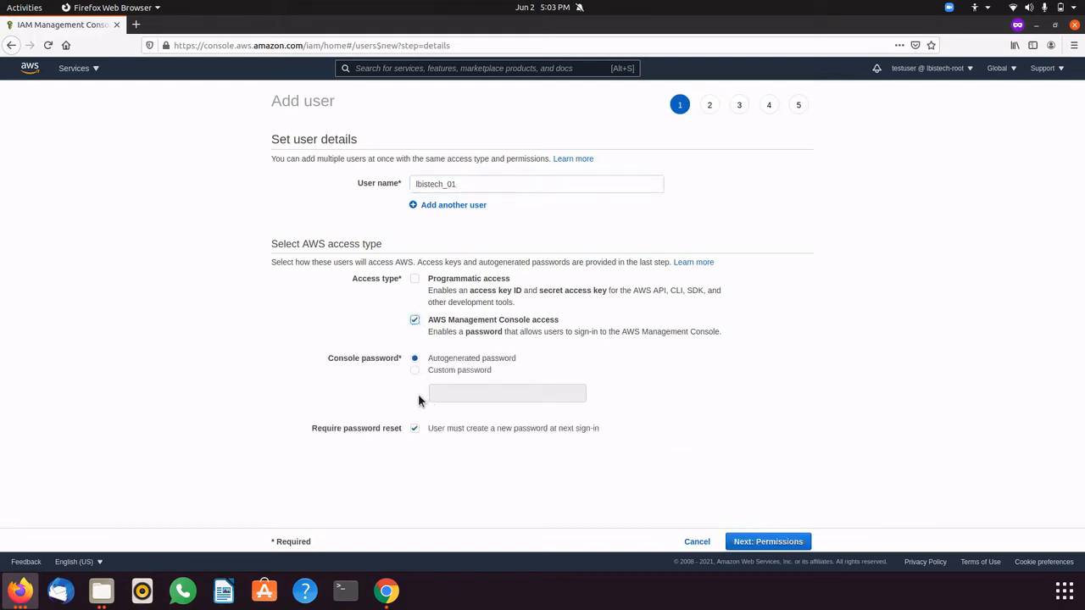
click(788, 546)
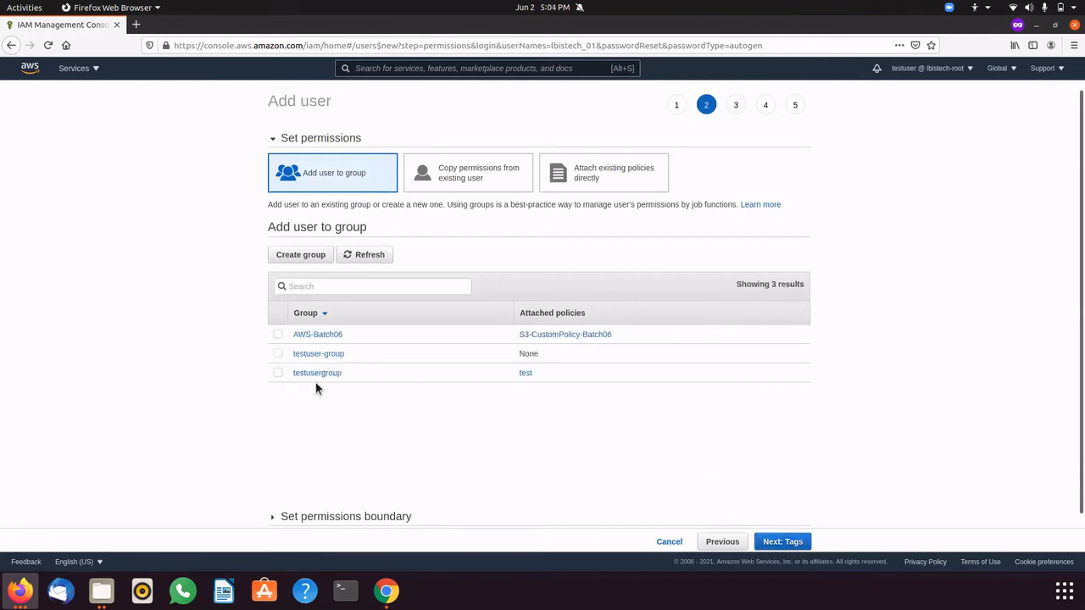
- Switch the user's permission type to attaching existing policies directly, and choose IAM-AWS-Test-Policy from the customer managed policies
click(277, 355)
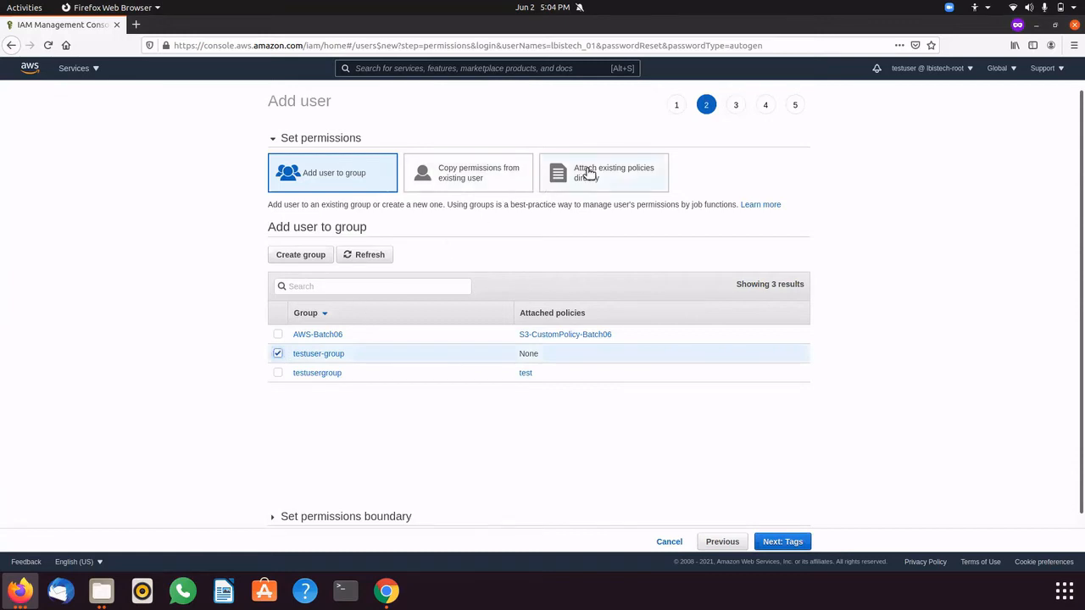
click(587, 172)
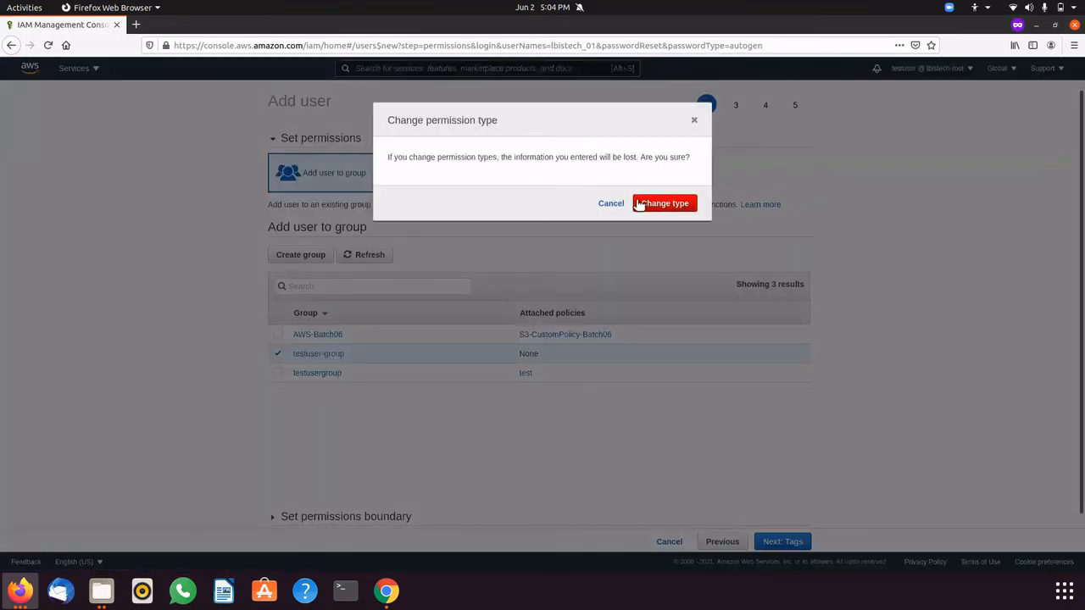
click(646, 207)
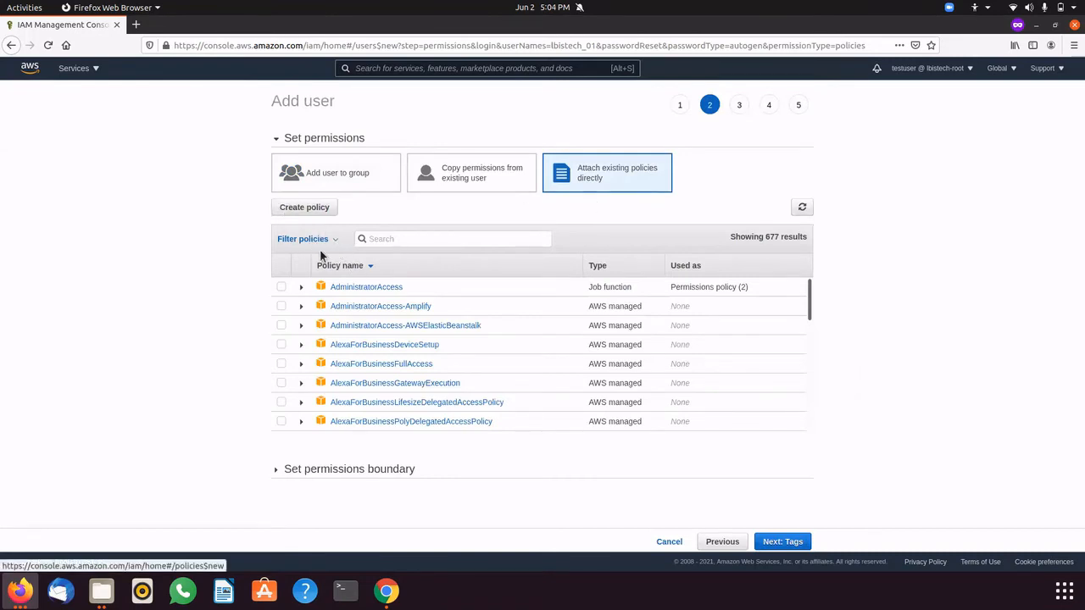
click(297, 240)
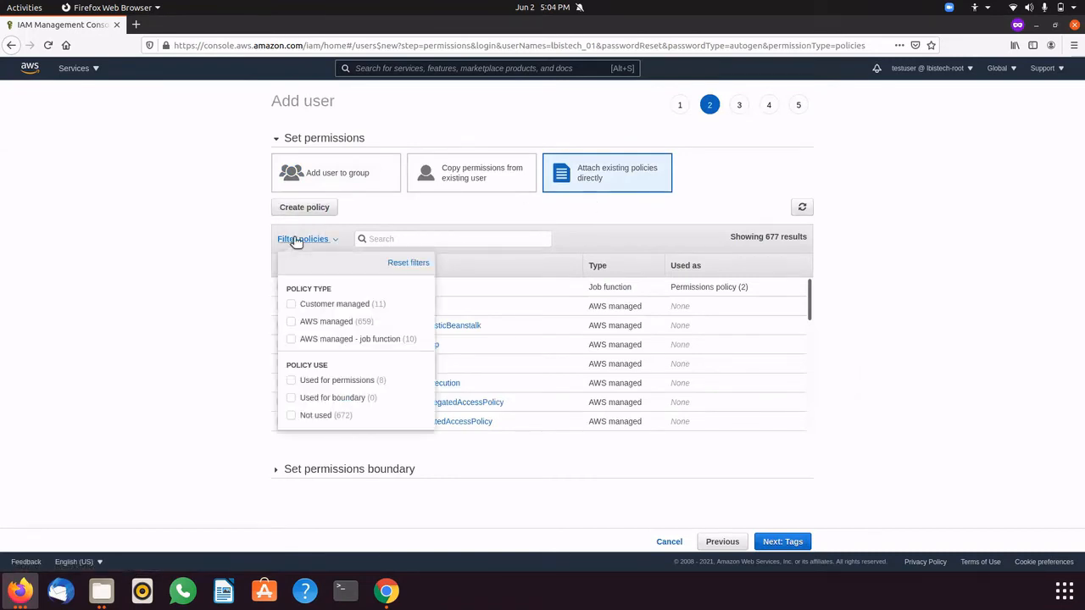
click(307, 307)
click(194, 363)
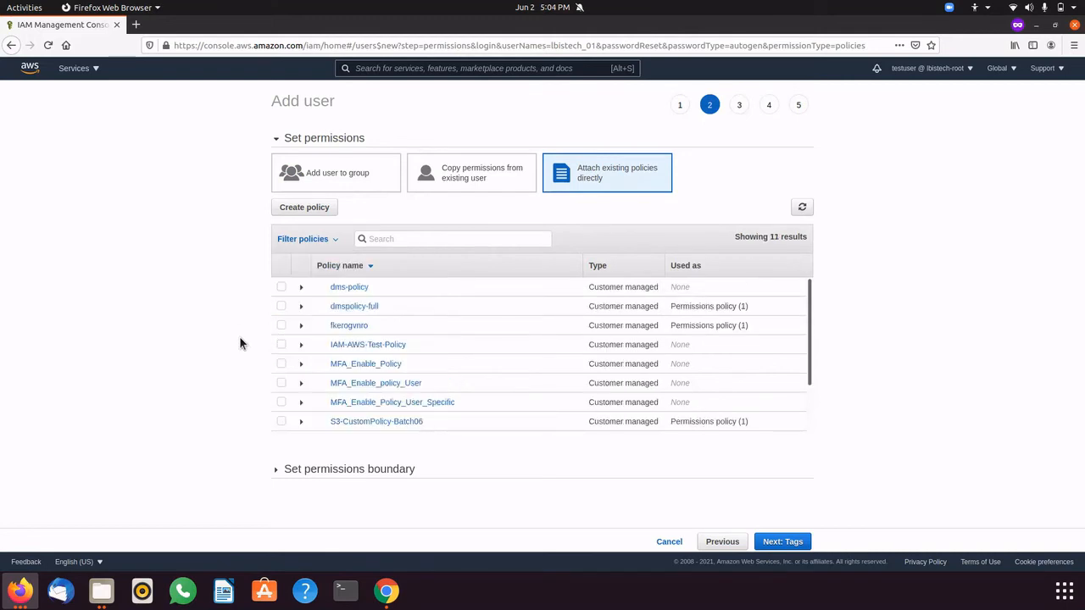
click(282, 345)
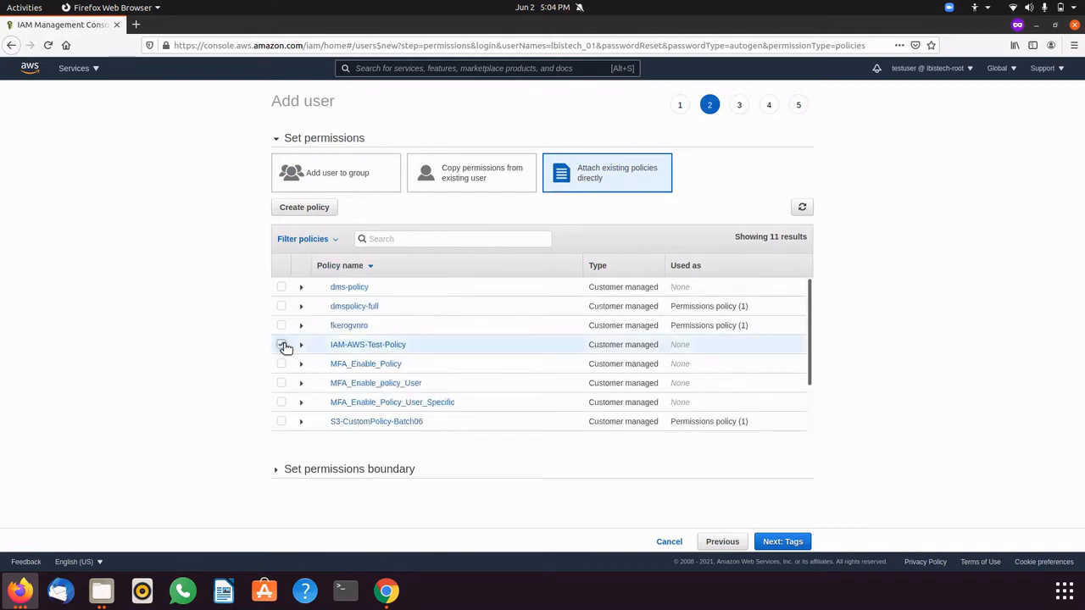
click(774, 539)
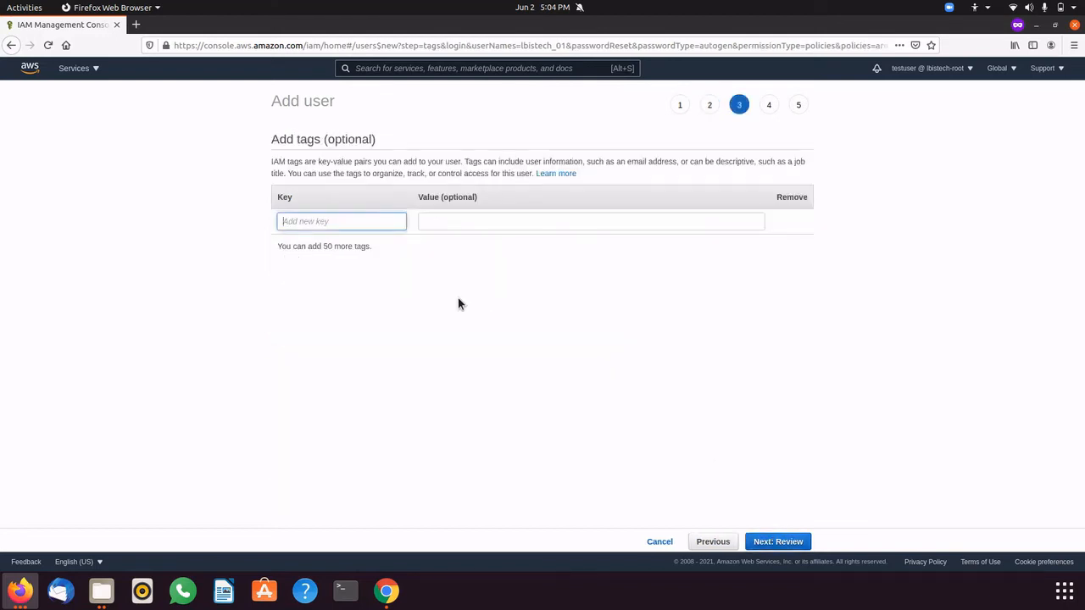
- Add a tag with key aws and value asaer to the new user and proceed to the review
text(aws)
key(Tab)
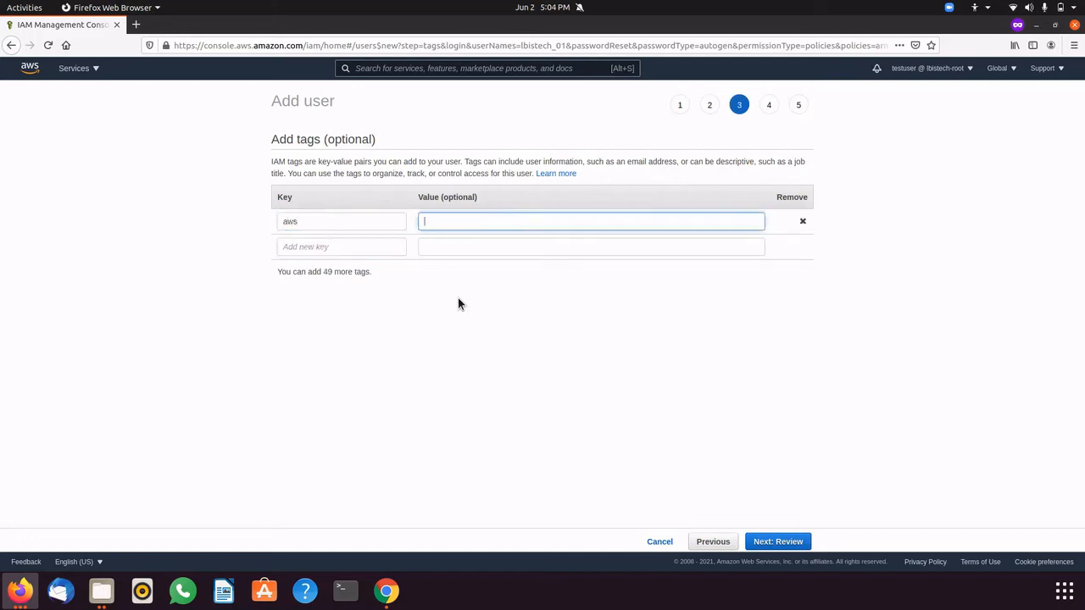
text(asaer)
click(776, 541)
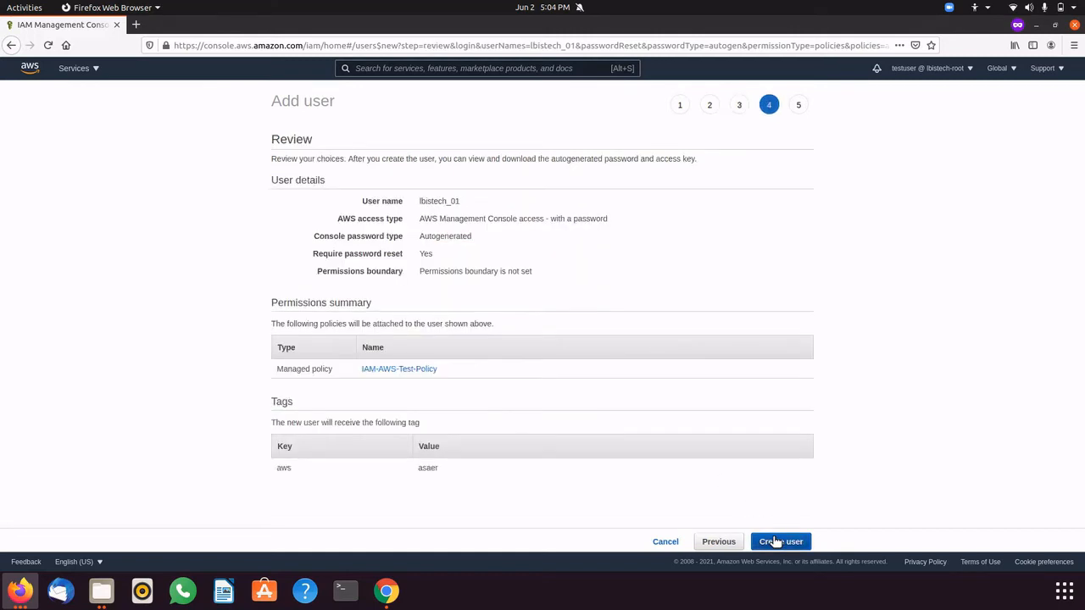
- Create the user lbistech_01 and open its summary to check the attached permissions policies
click(776, 542)
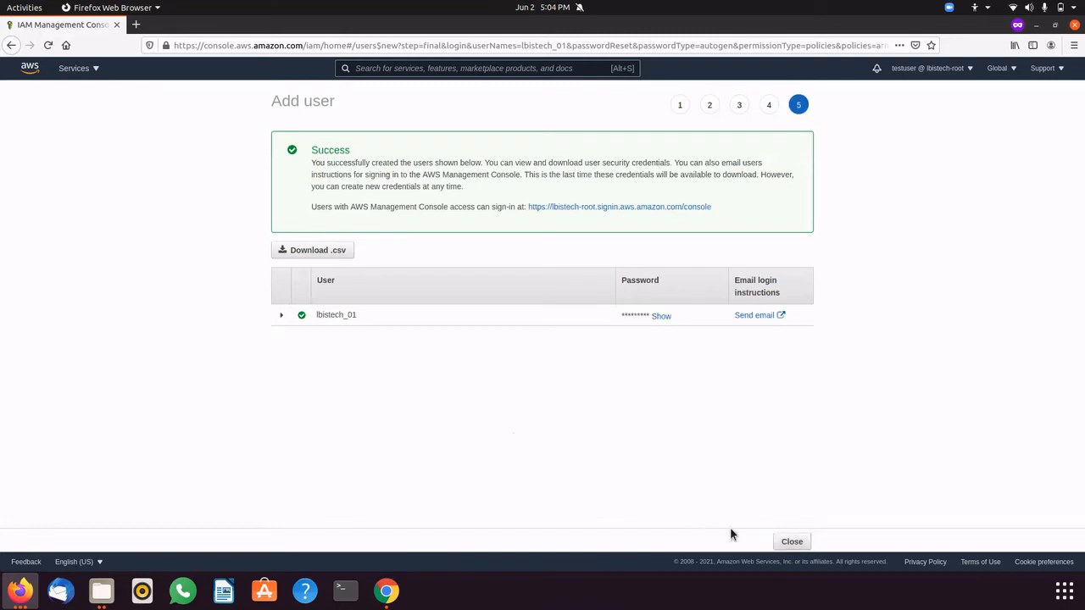
click(792, 545)
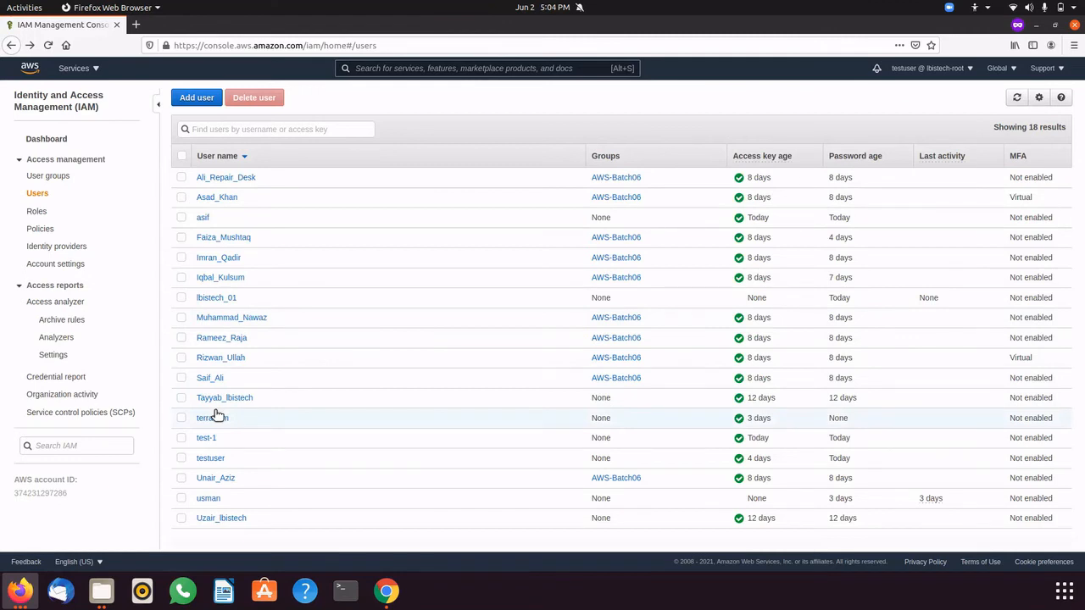
click(217, 298)
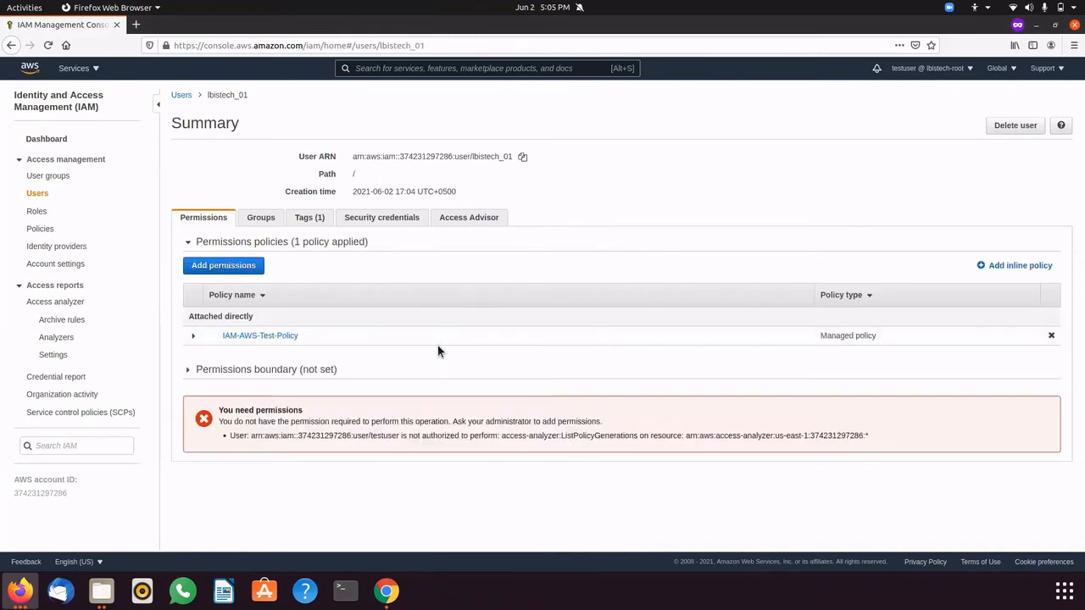
- Attach the customer managed policy IAM-AWS-Test-Policy to the user group testuser-group
click(47, 177)
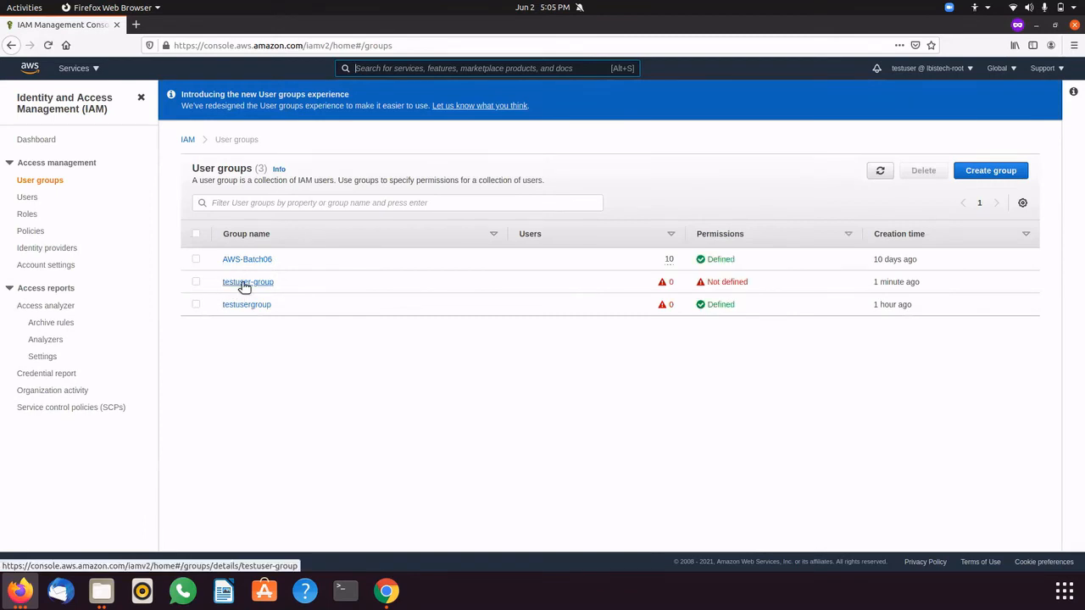
click(242, 282)
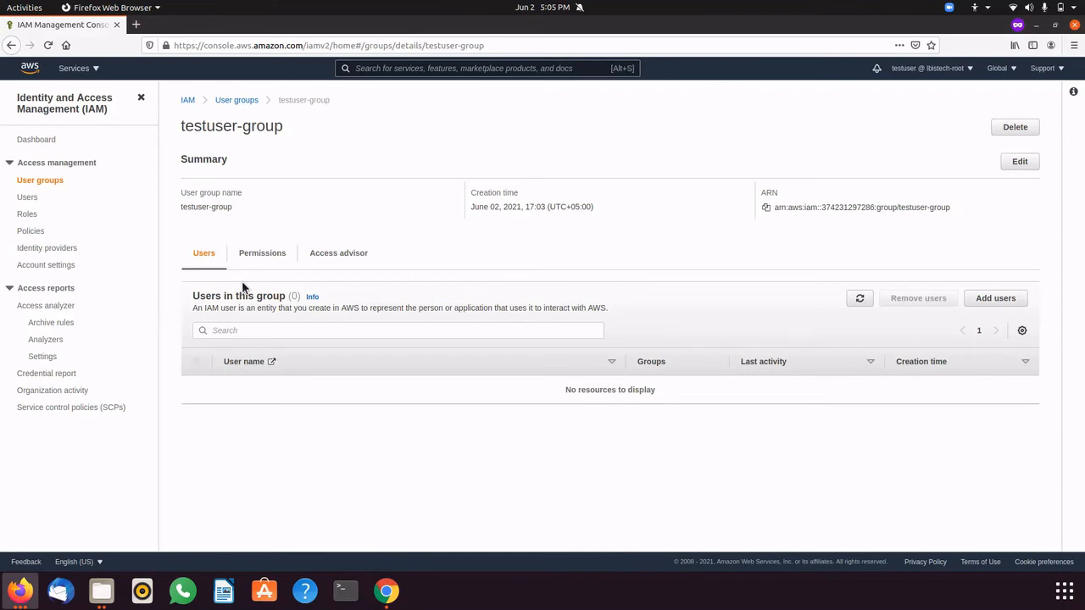
click(273, 256)
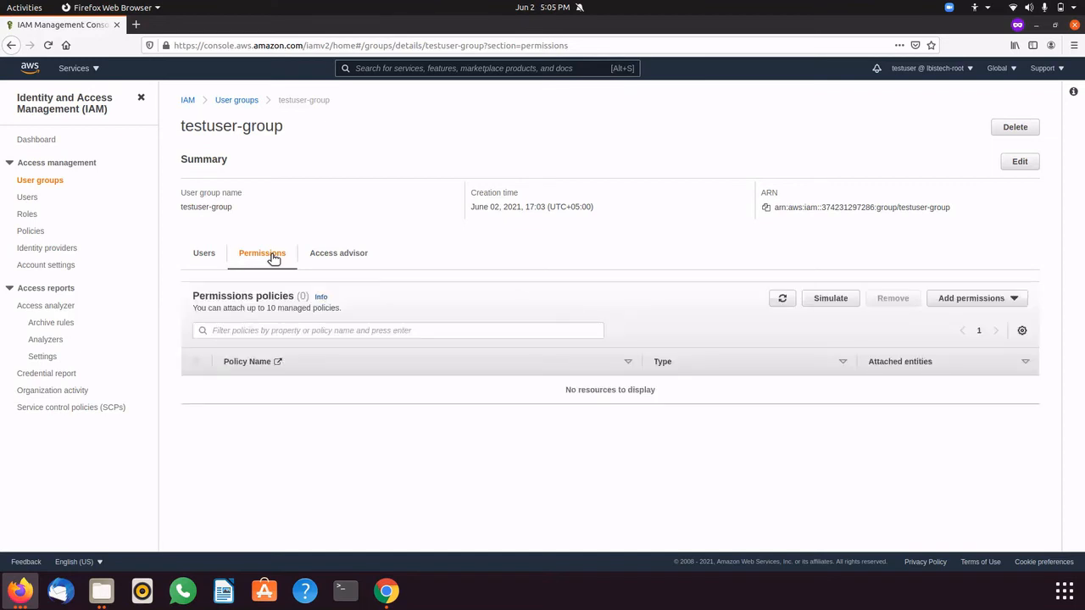
click(969, 299)
click(967, 312)
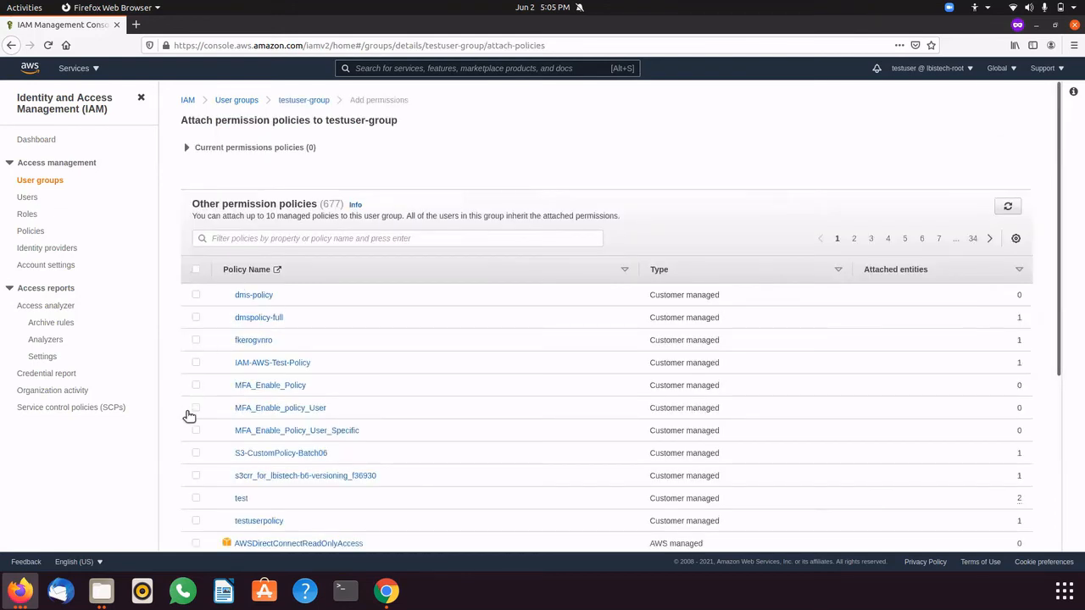
click(195, 364)
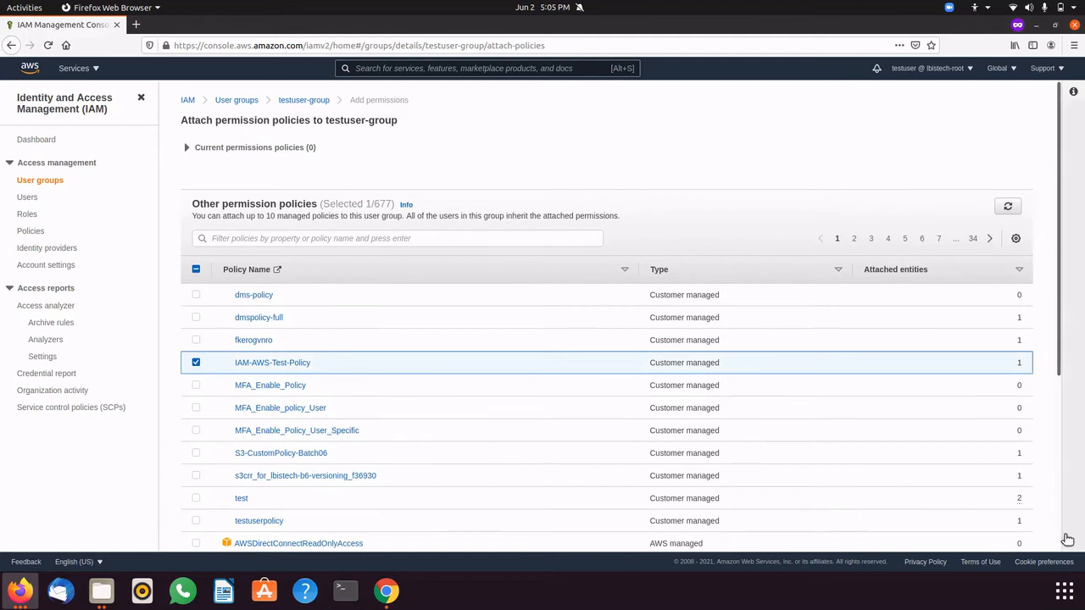
scroll(1059, 538, down, 5)
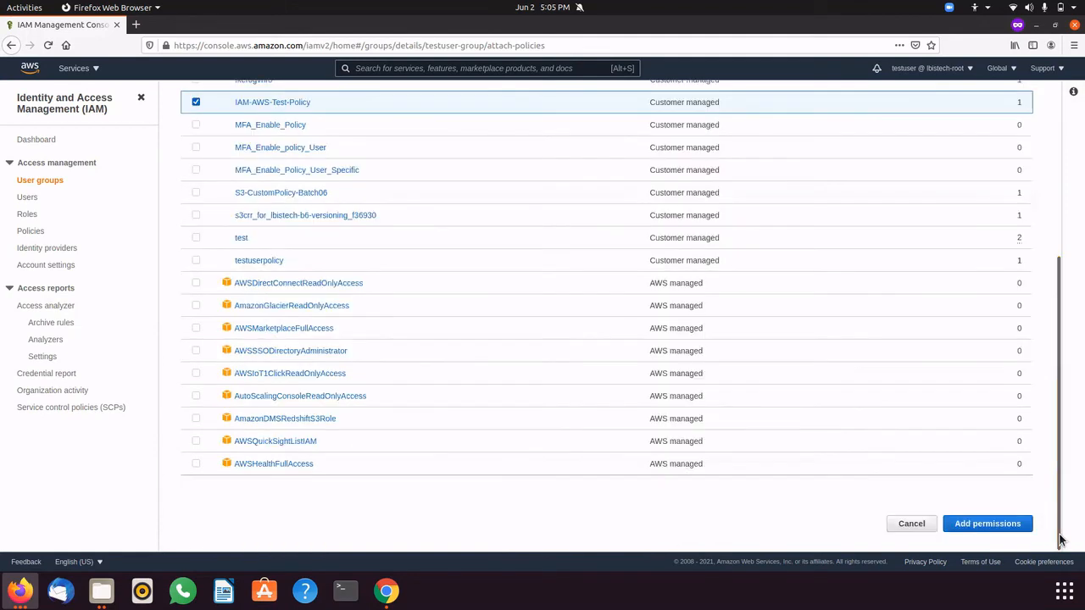
click(966, 525)
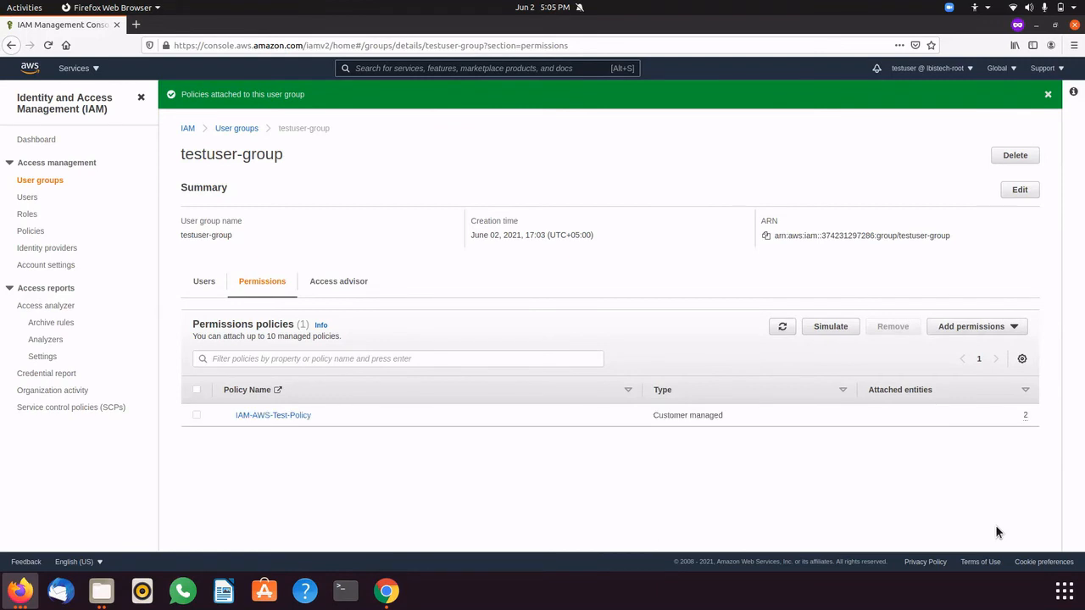
- Start a new policy for the IAM service that allows all IAM actions on all resources
click(32, 233)
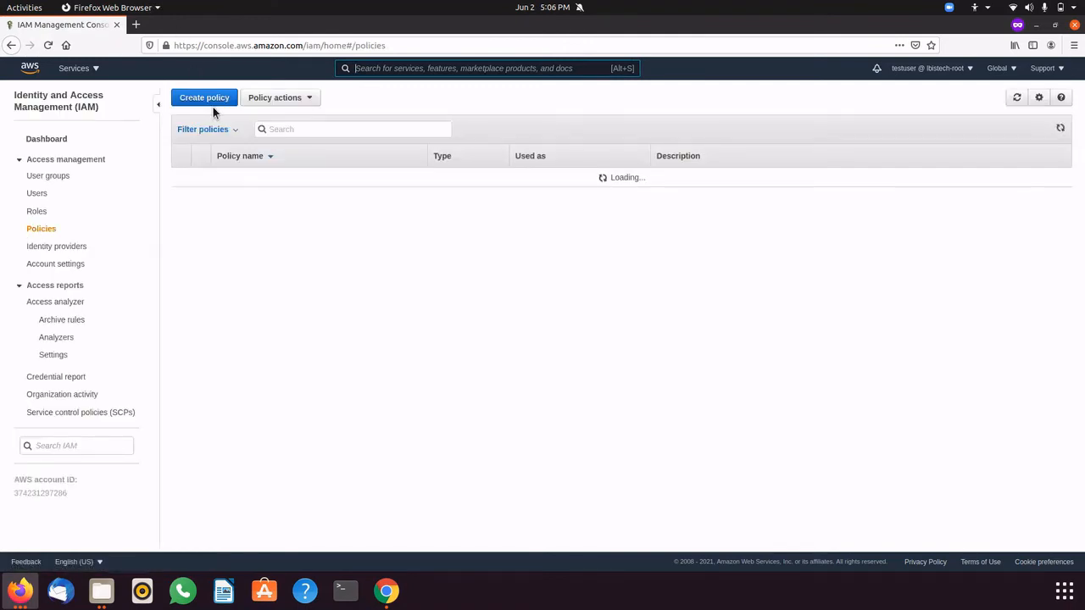
click(181, 94)
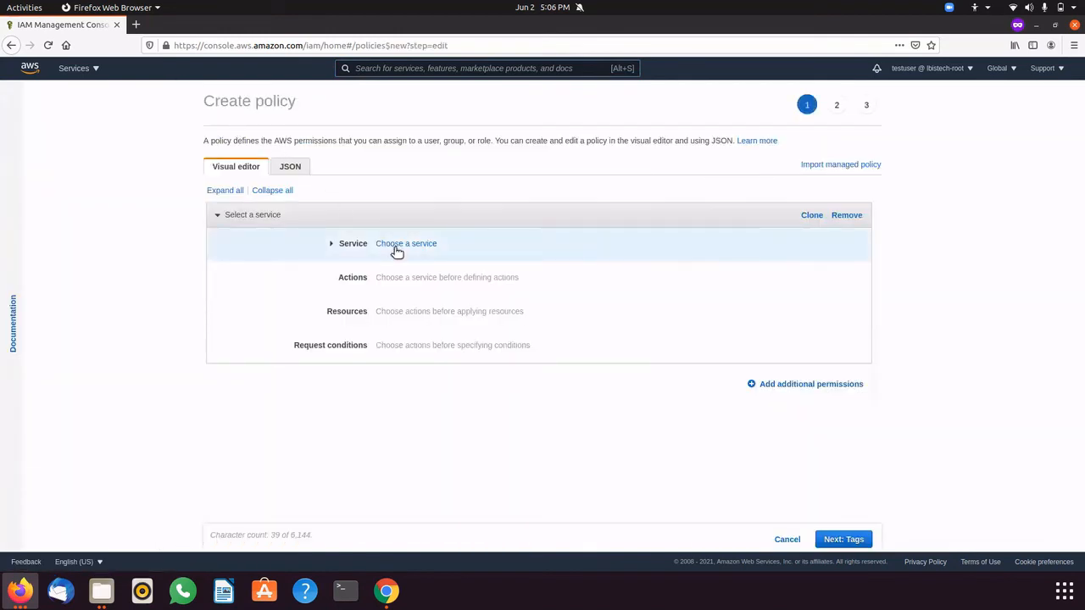
click(395, 247)
text(i)
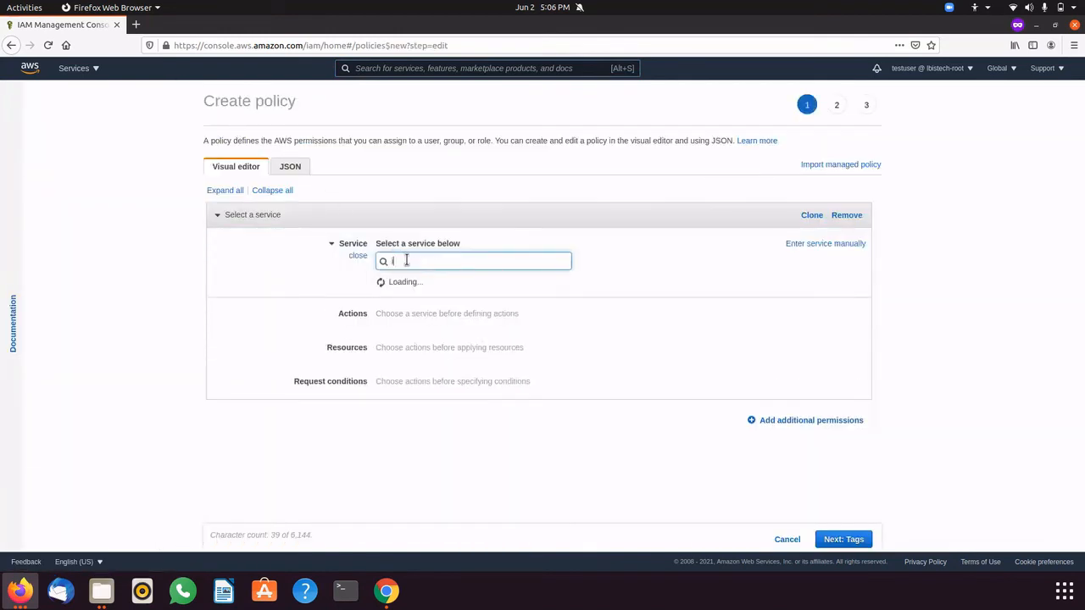
text(am)
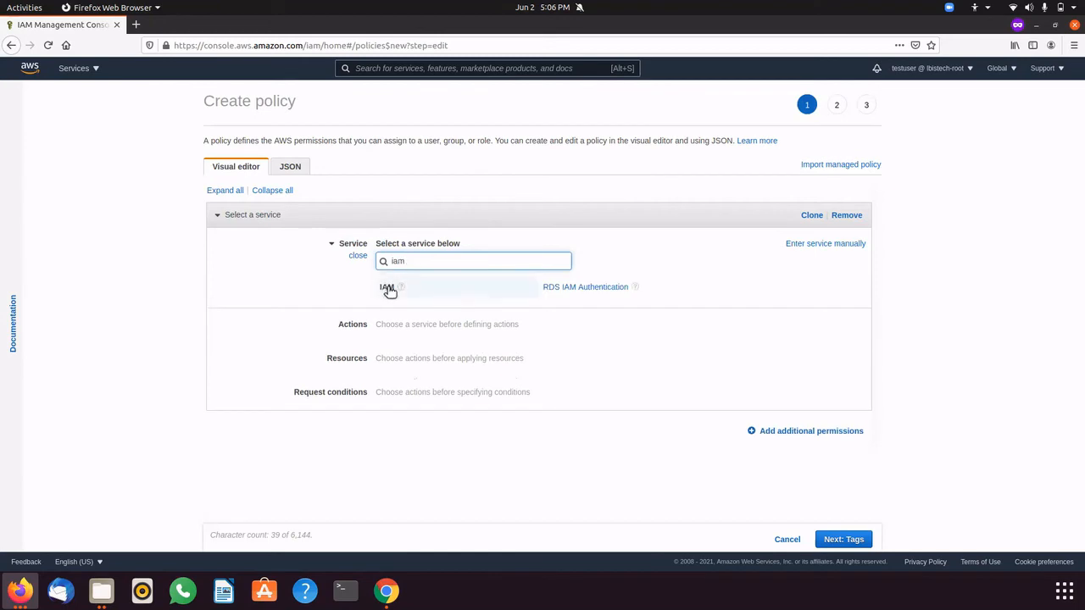
click(387, 288)
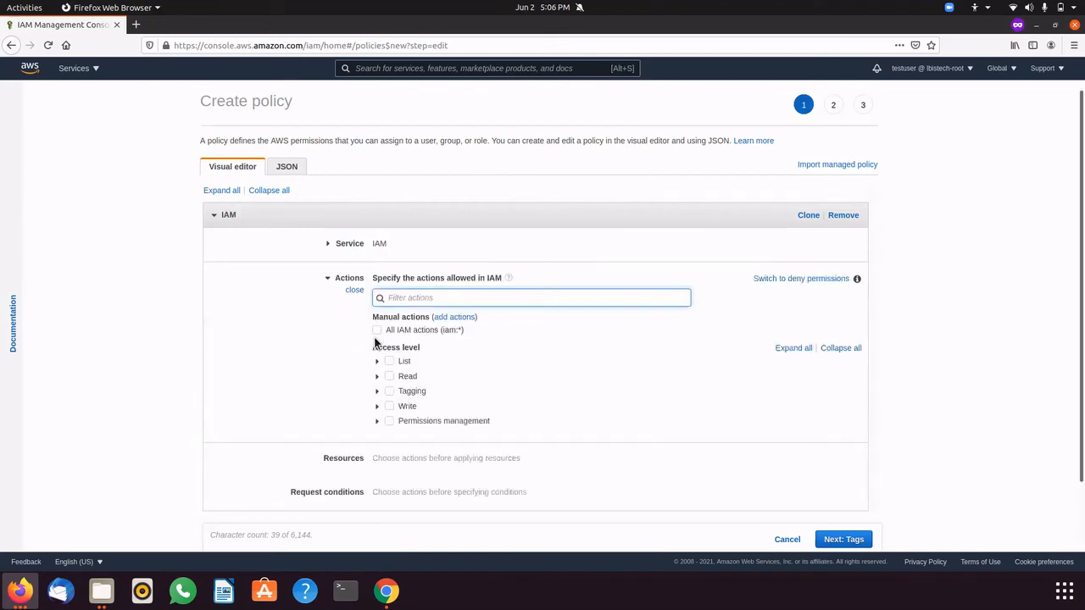
click(378, 331)
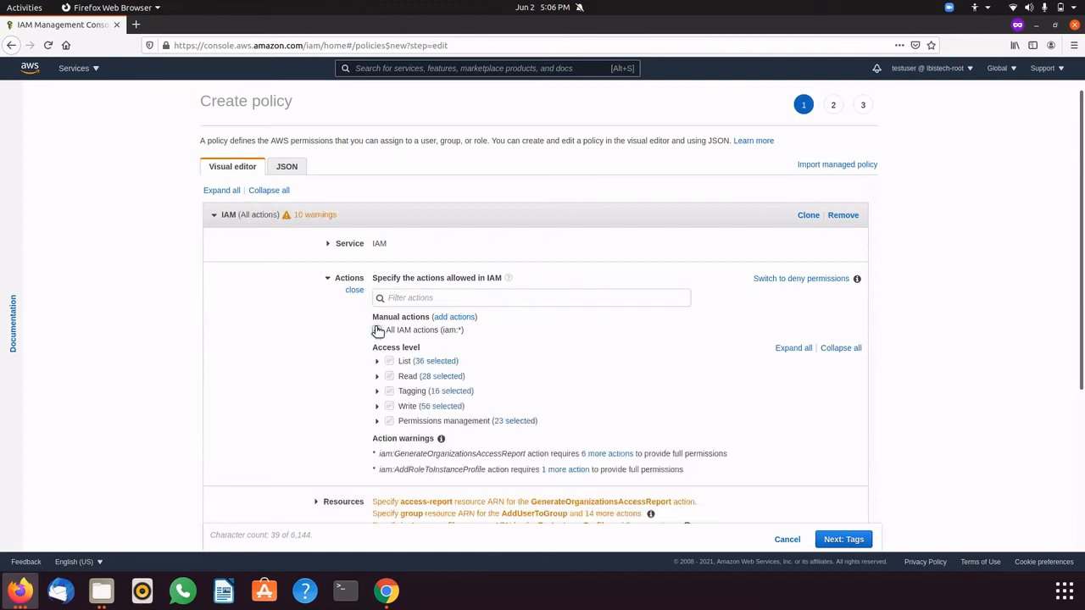
click(512, 516)
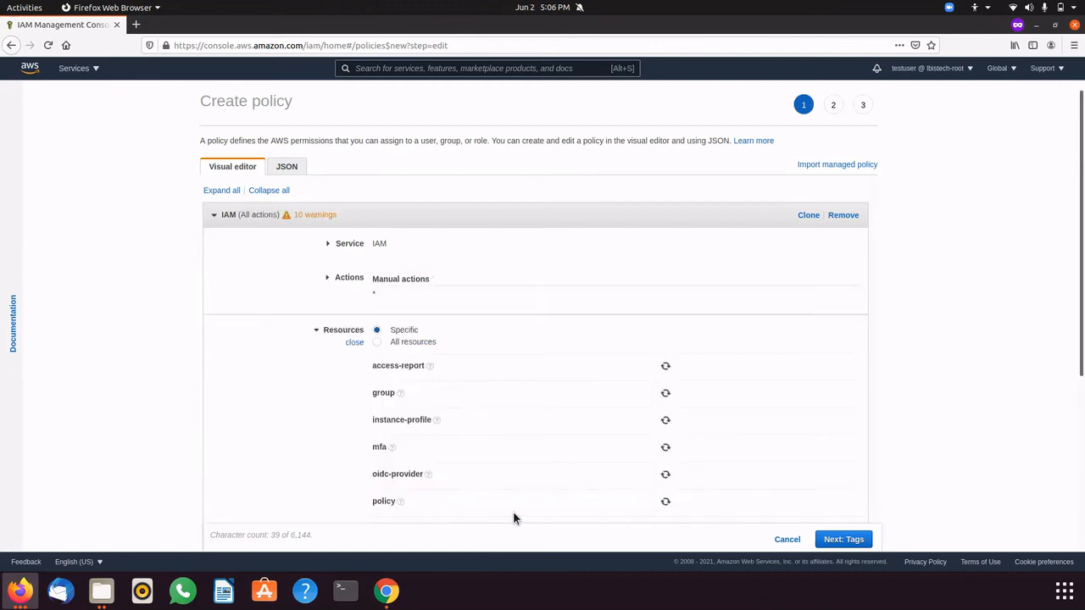
click(400, 343)
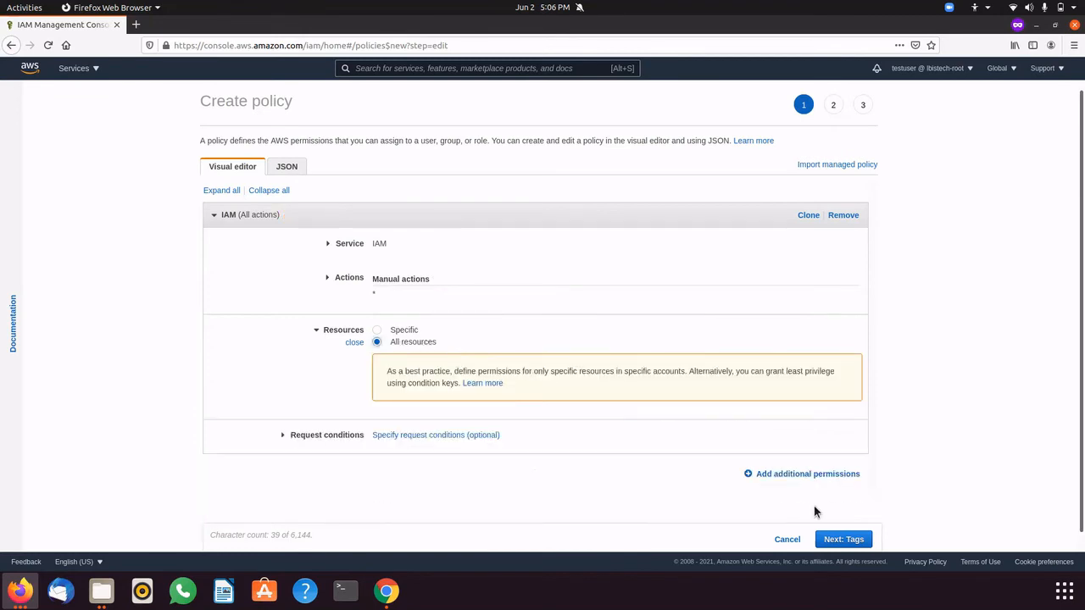
- Continue to the policy review without adding tags, name the policy qwerty, and create it
click(844, 540)
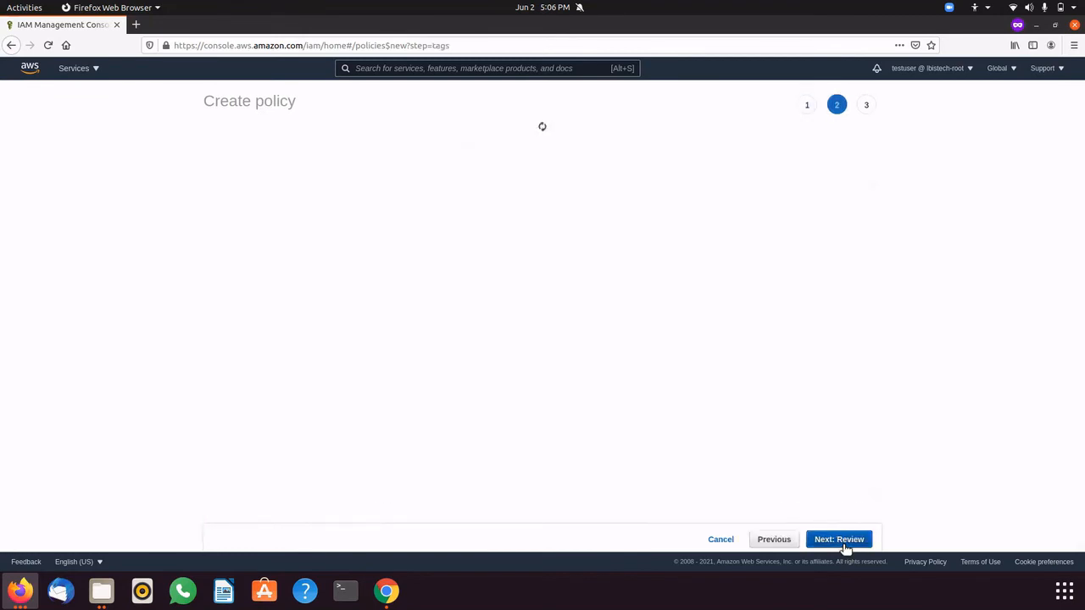
click(843, 546)
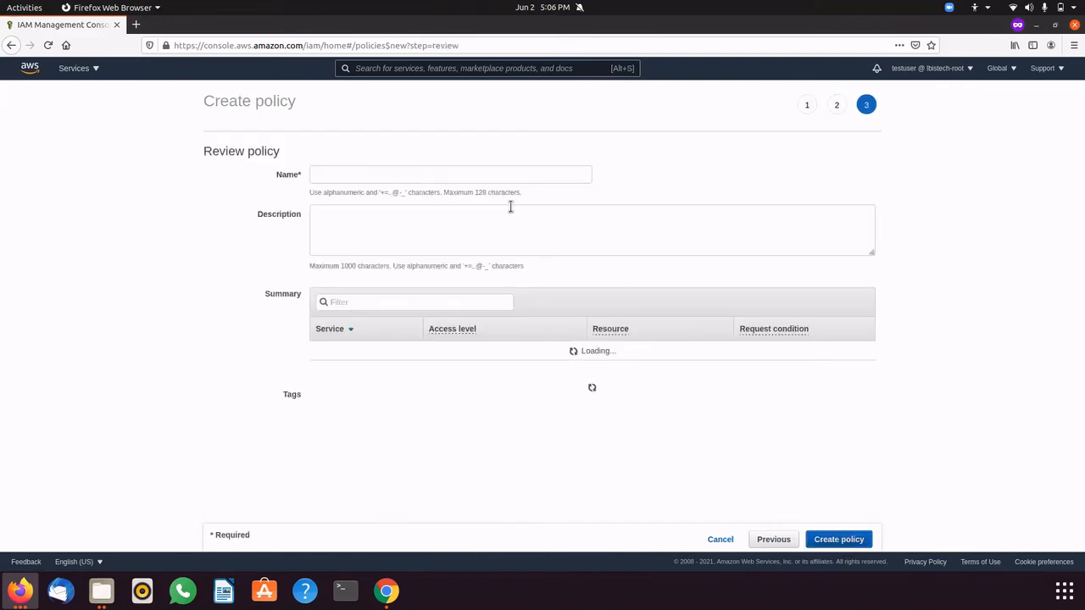
click(492, 173)
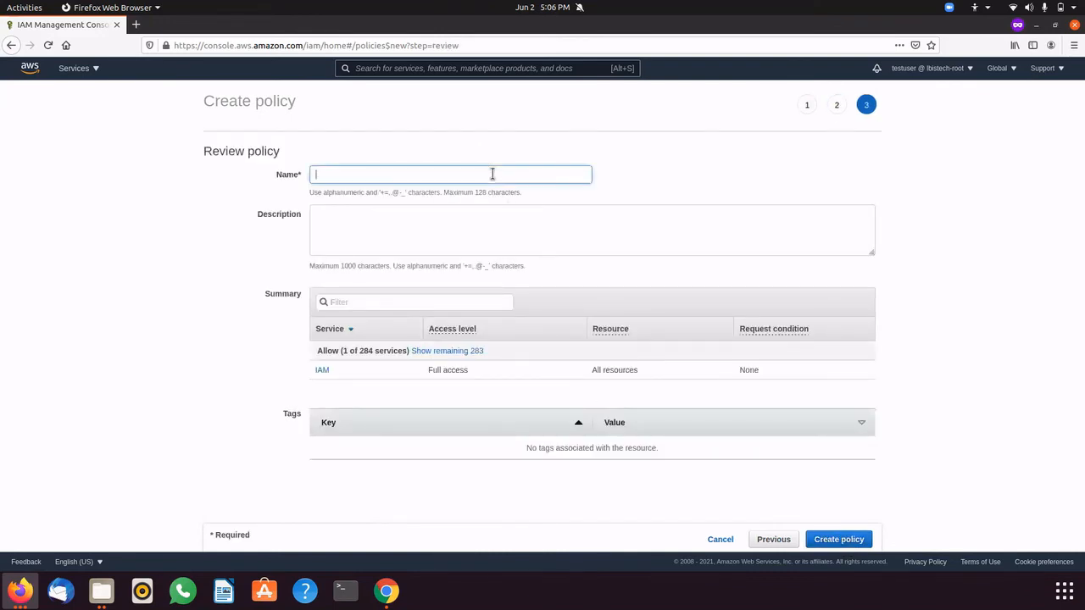
text(q)
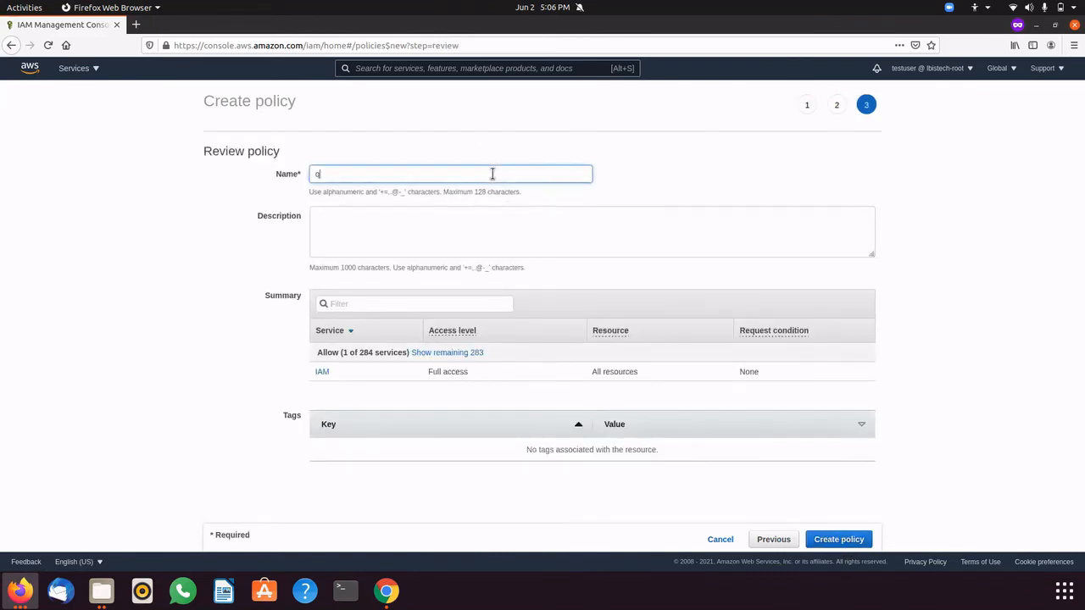
text(werty)
click(839, 540)
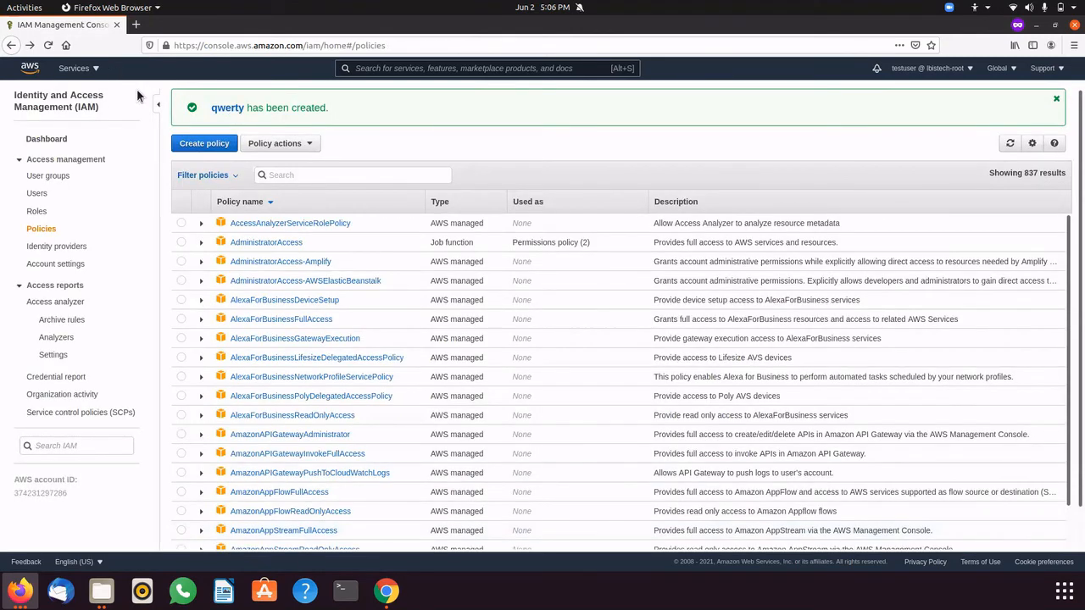
- Edit the qwerty policy so that it allows only the List access level instead of all IAM actions
click(241, 109)
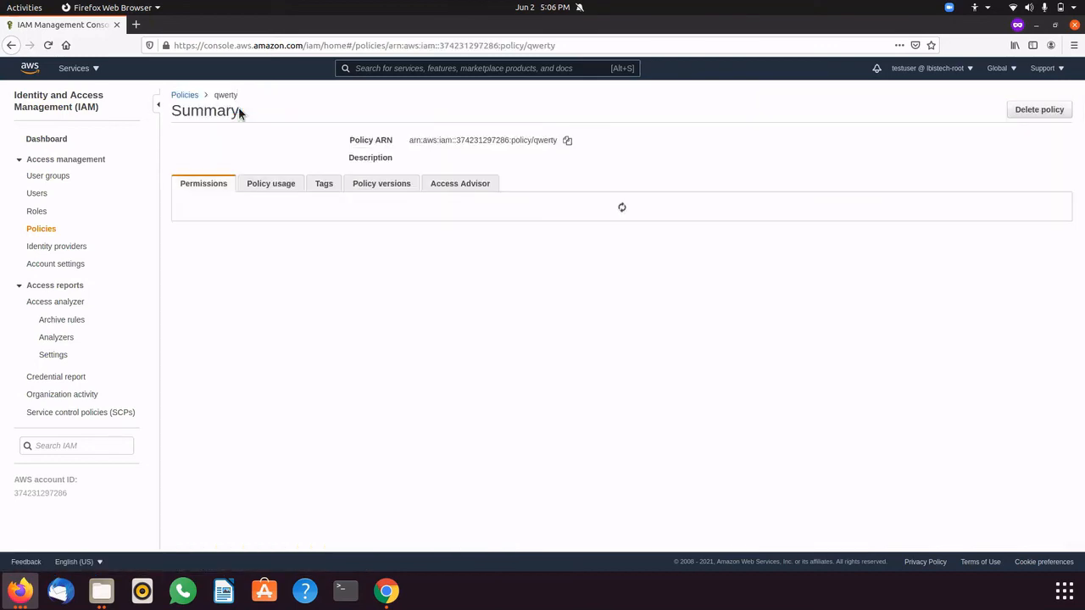
click(335, 210)
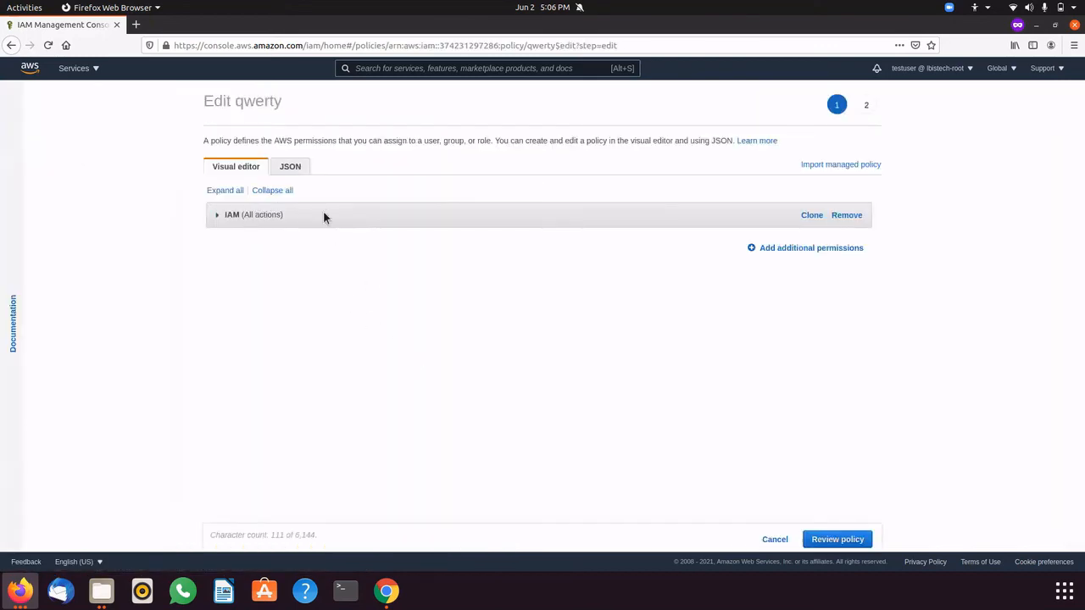
click(231, 214)
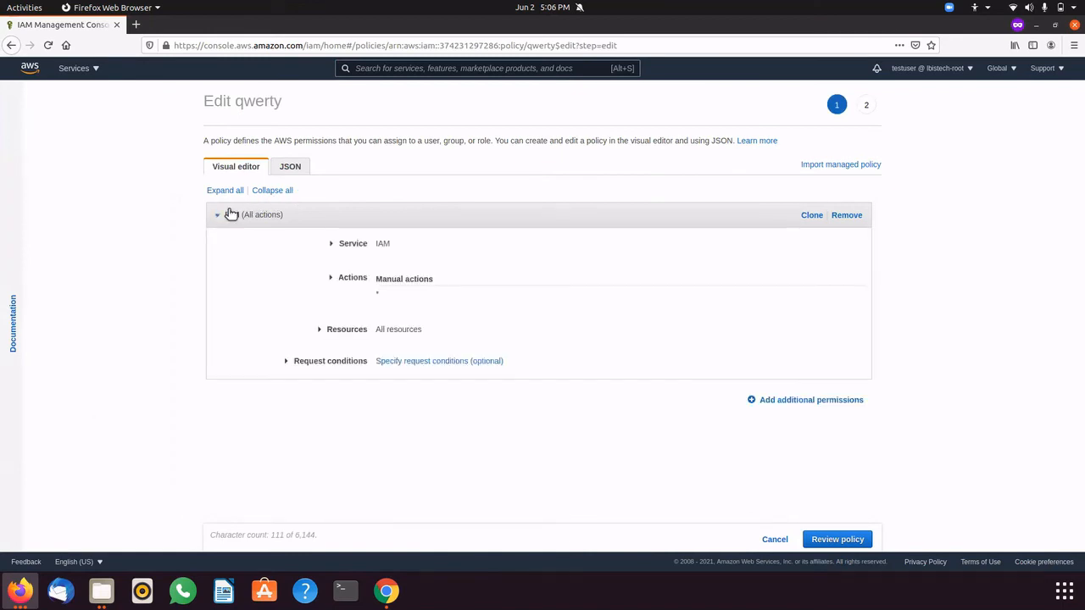
click(380, 282)
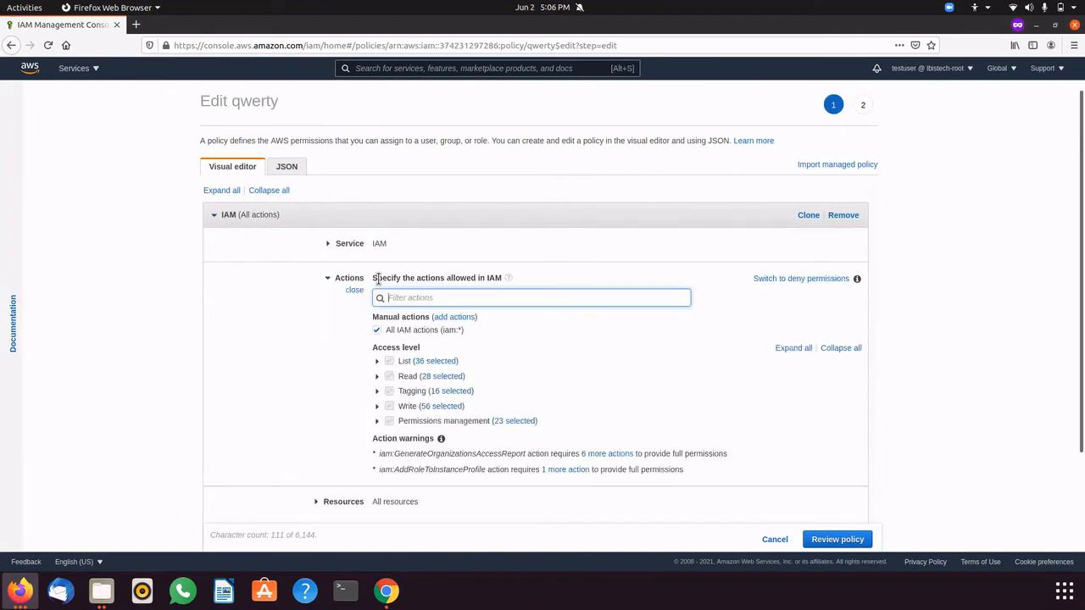
click(390, 360)
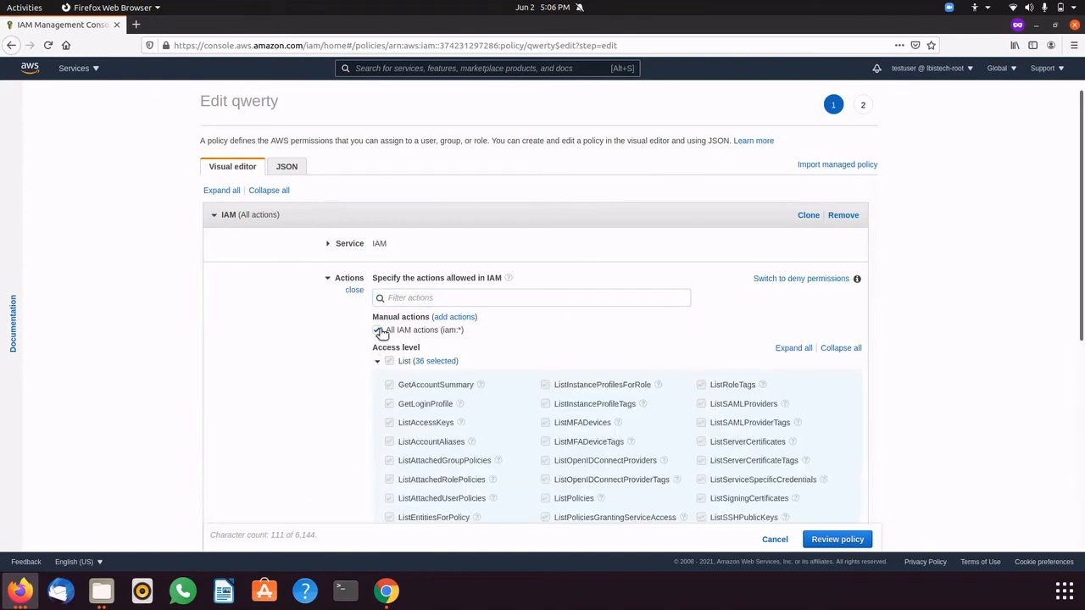
click(379, 330)
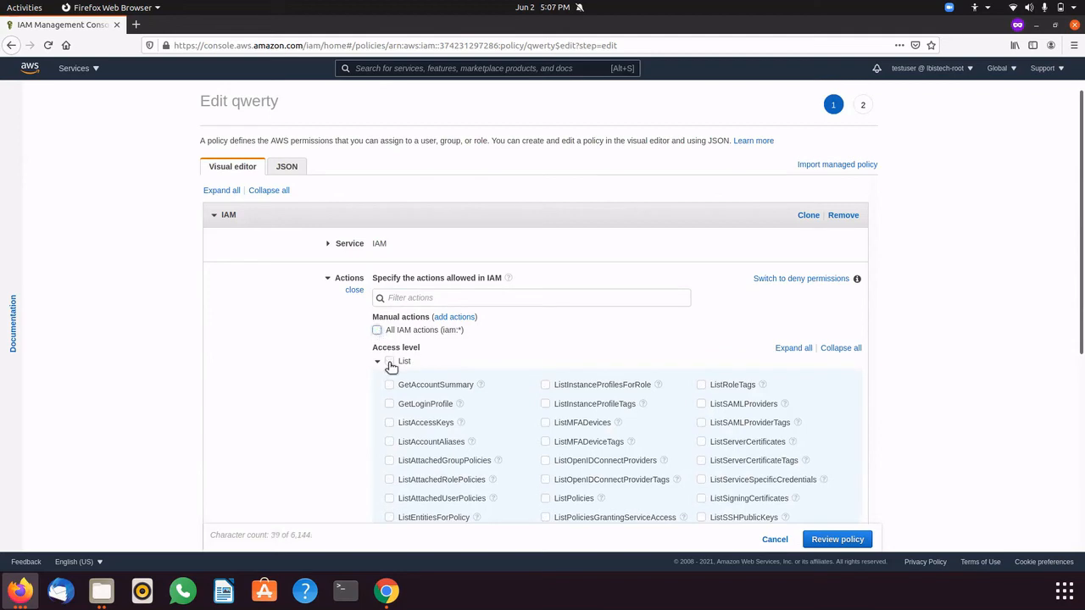
click(390, 362)
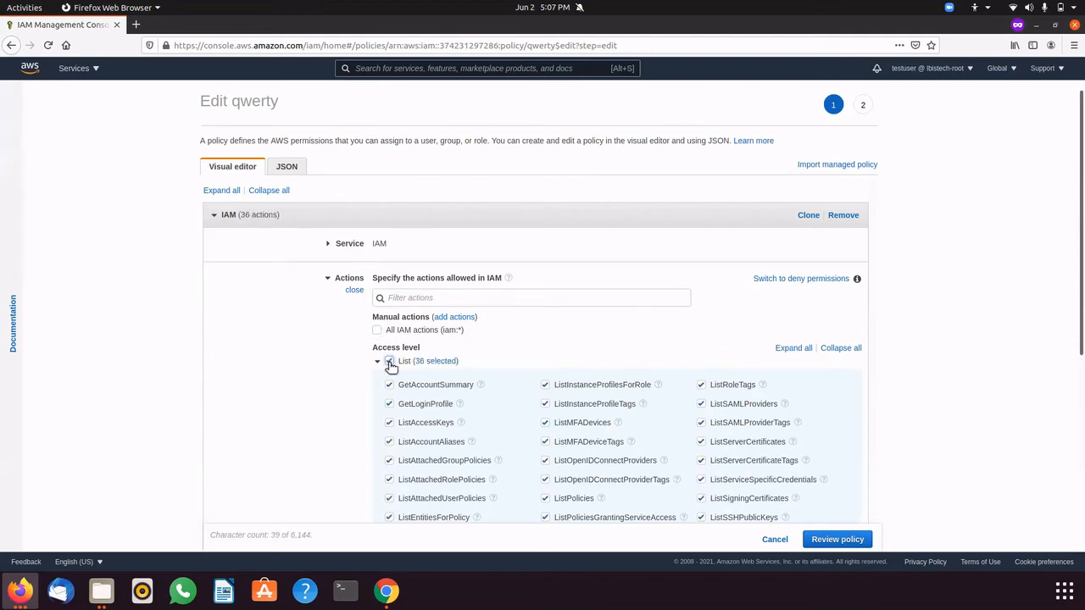
- Show the edited qwerty policy as JSON, review it and save the changes
click(286, 166)
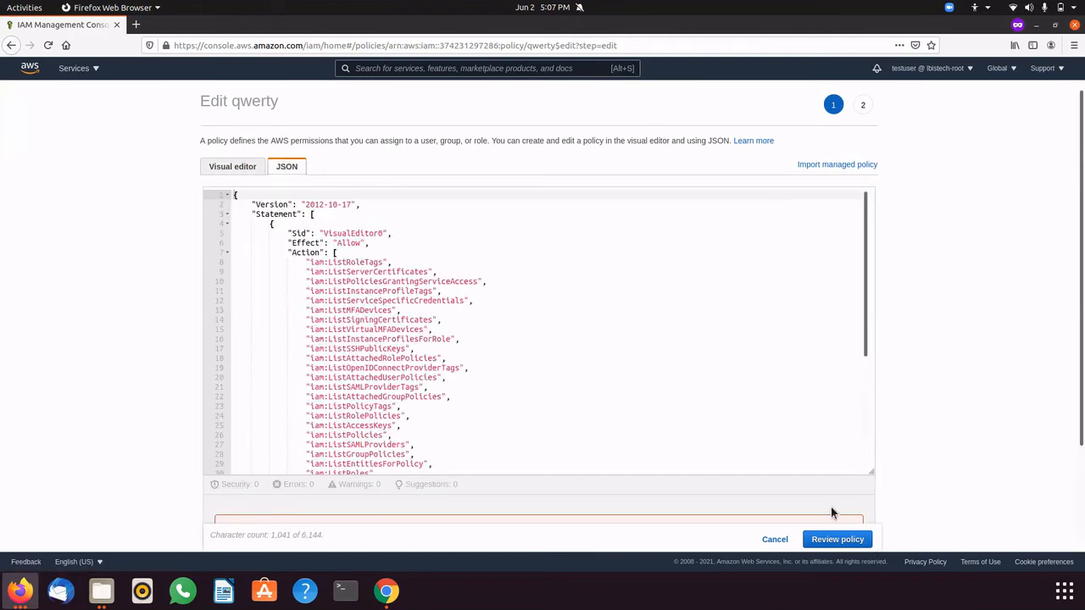
click(832, 543)
click(830, 542)
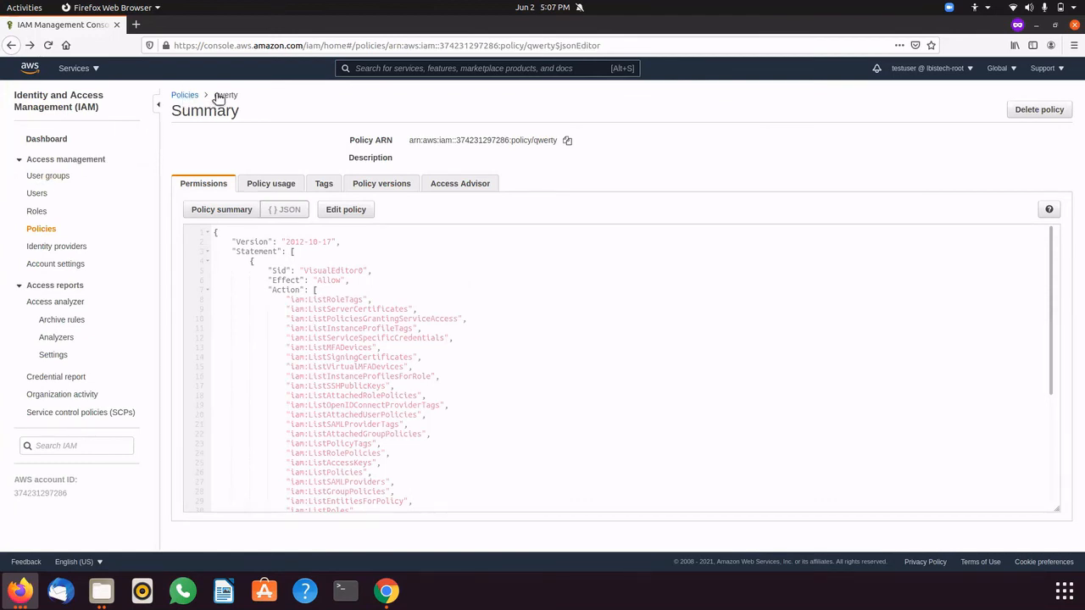
- Try to attach the qwerty policy to an IAM entity from its policy usage, and cancel
click(269, 183)
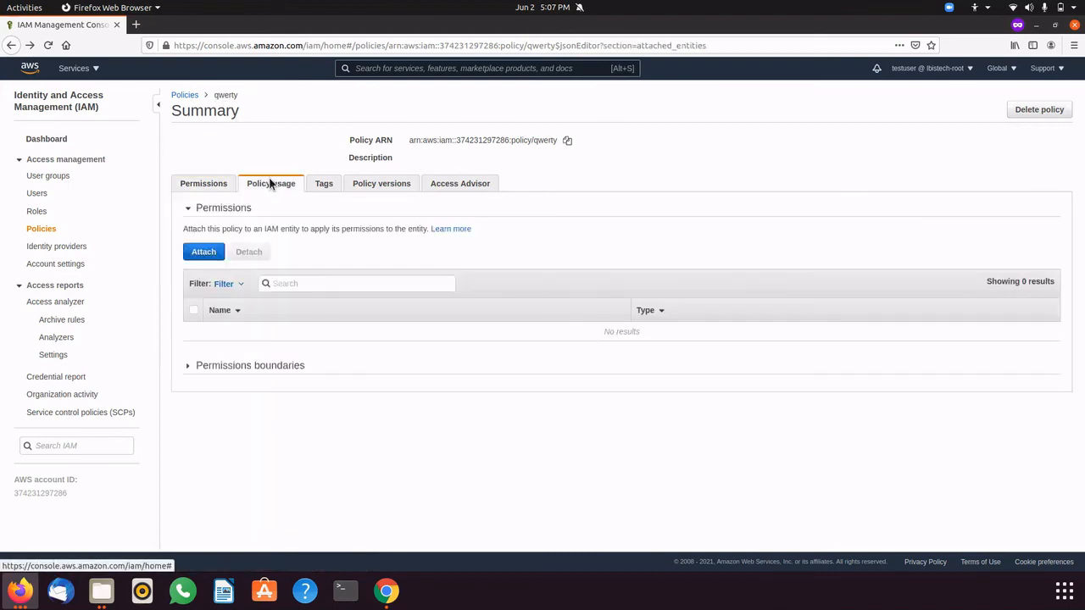
click(214, 252)
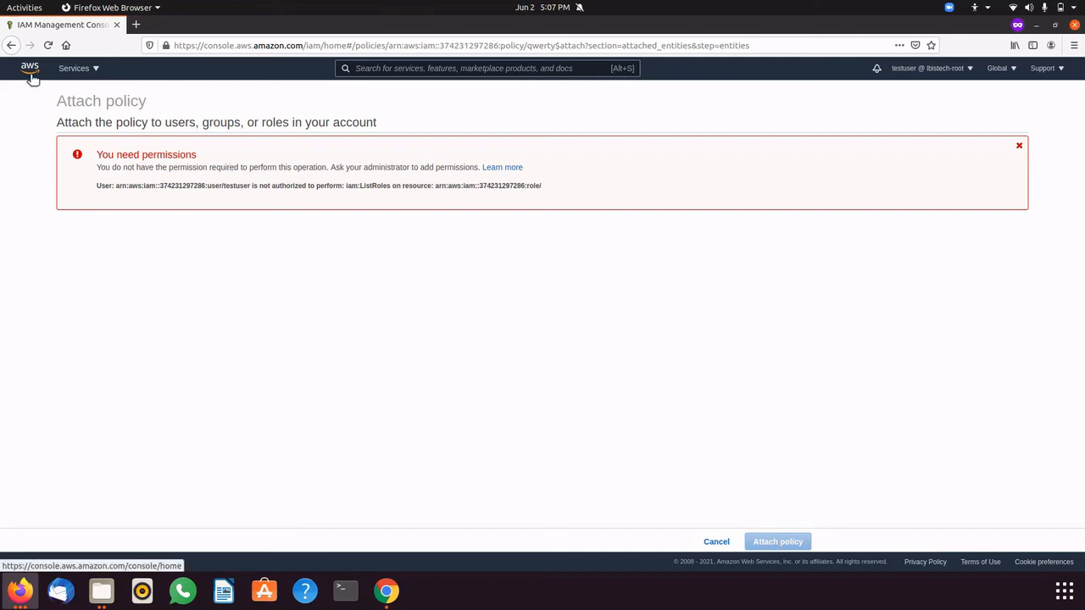
click(719, 542)
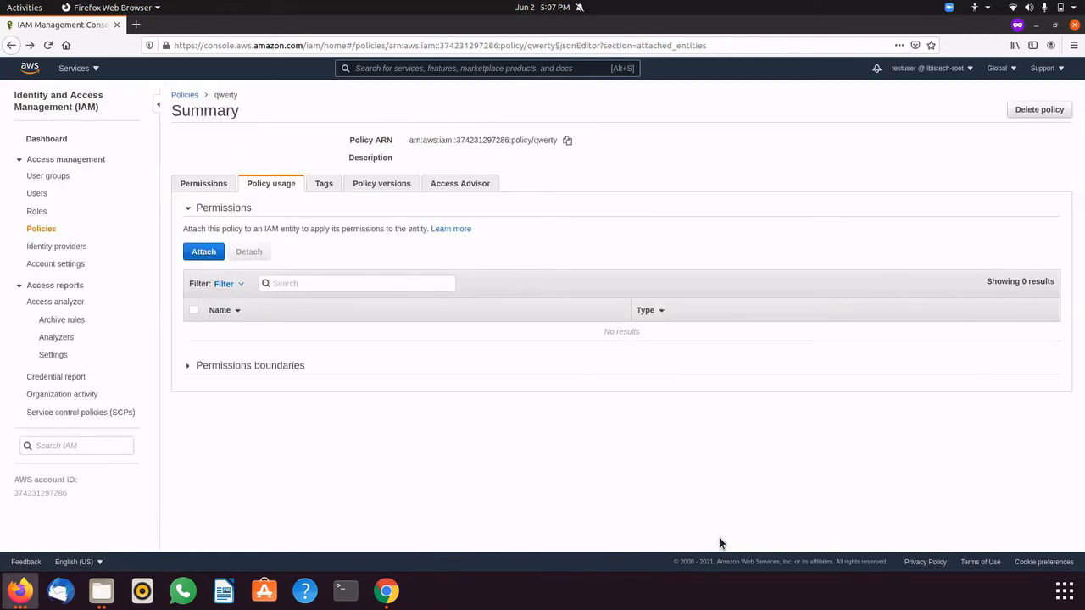
- Attach the existing policies fkerogvnro and qwerty to the user group testuser-group through its permissions
click(47, 175)
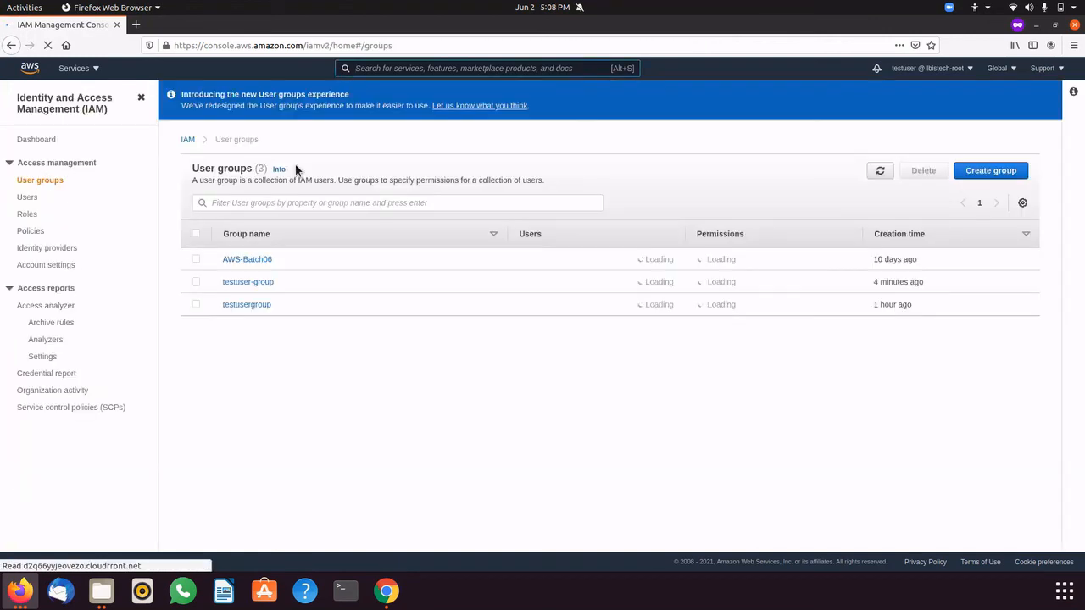
click(228, 285)
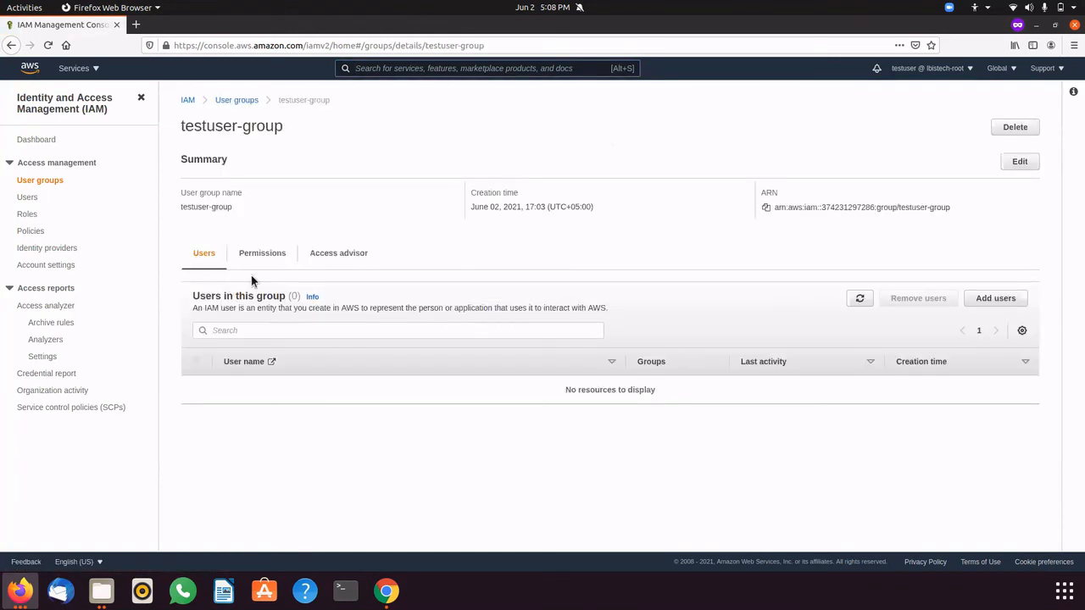
click(272, 258)
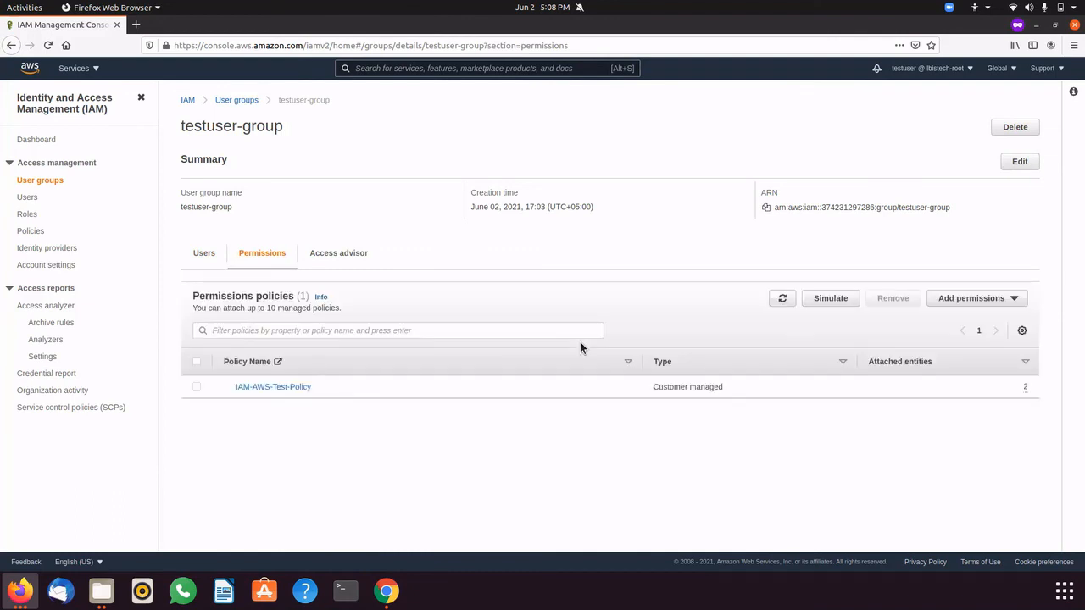
click(949, 299)
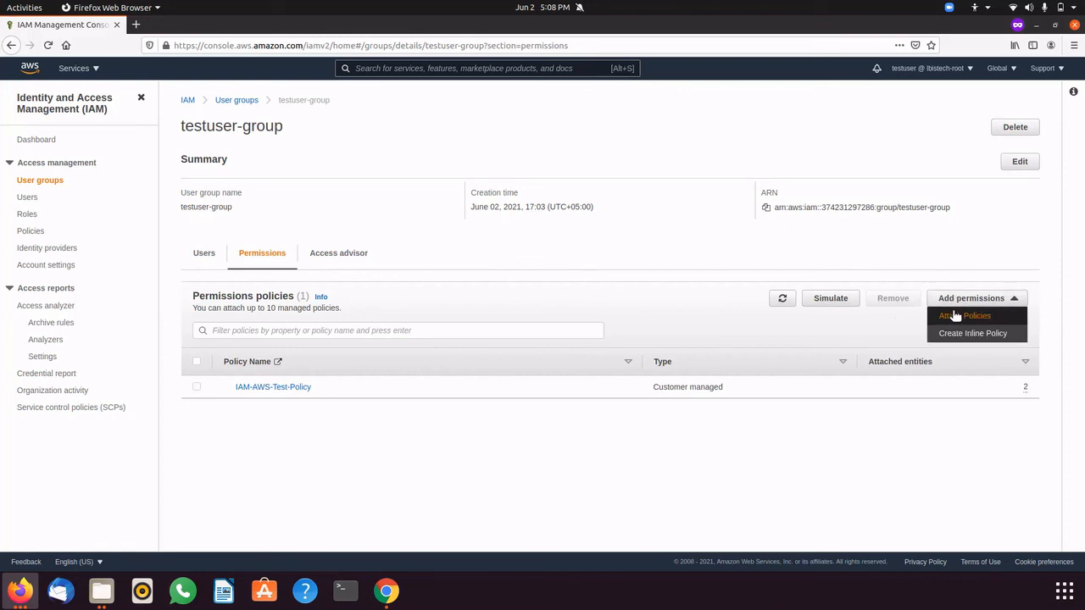
click(955, 315)
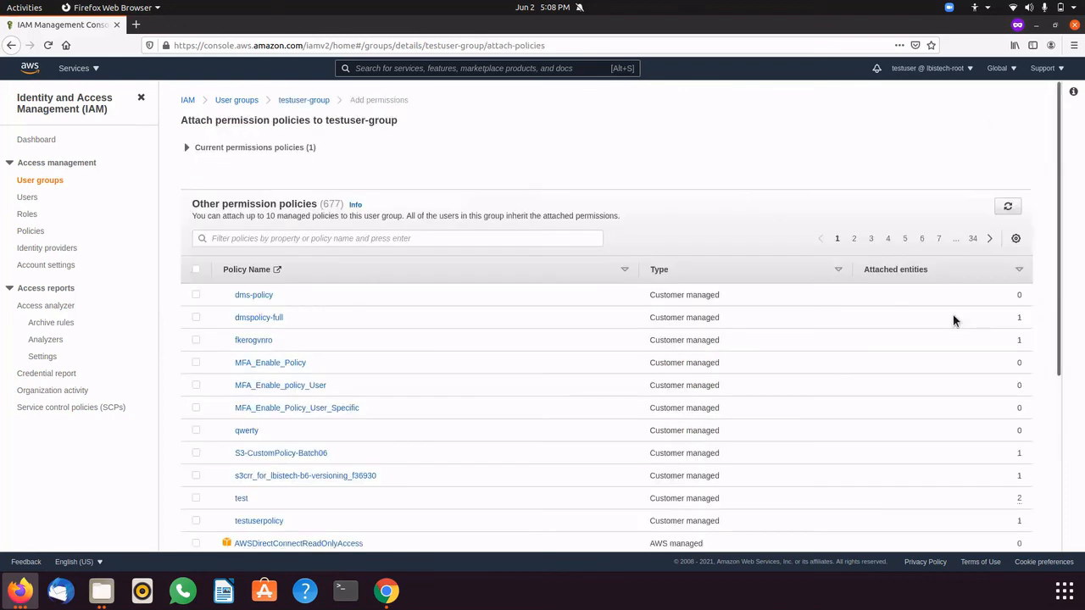
click(196, 341)
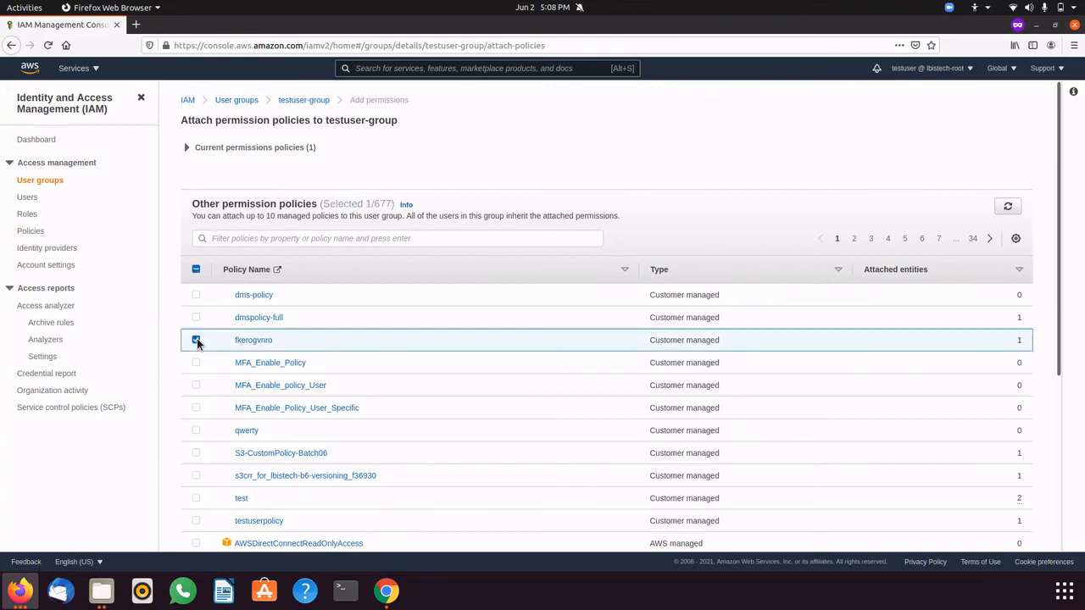
click(196, 432)
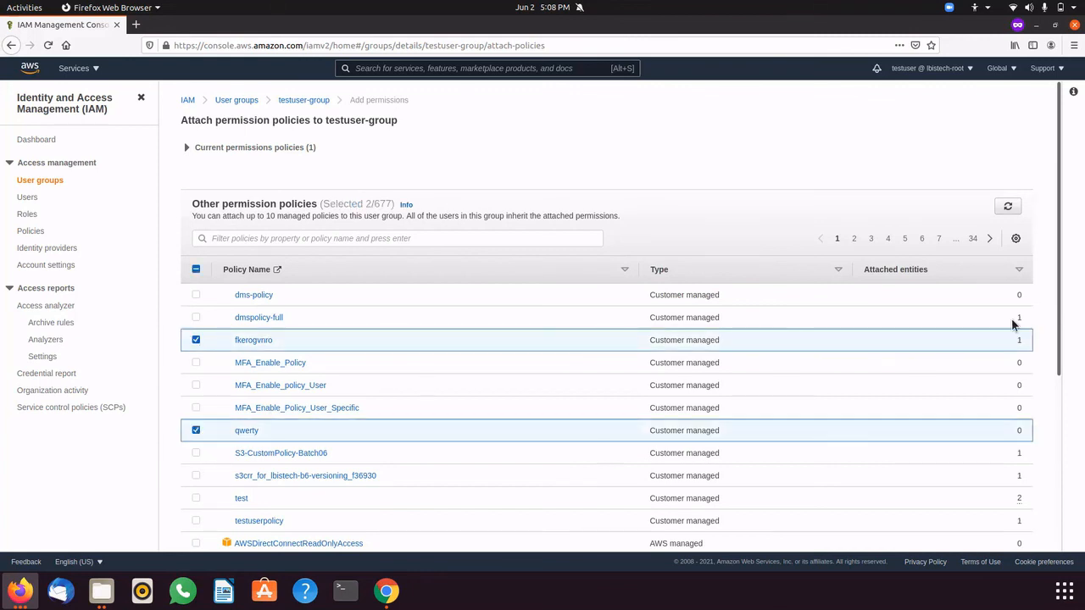
drag(1059, 314, 1060, 576)
click(987, 524)
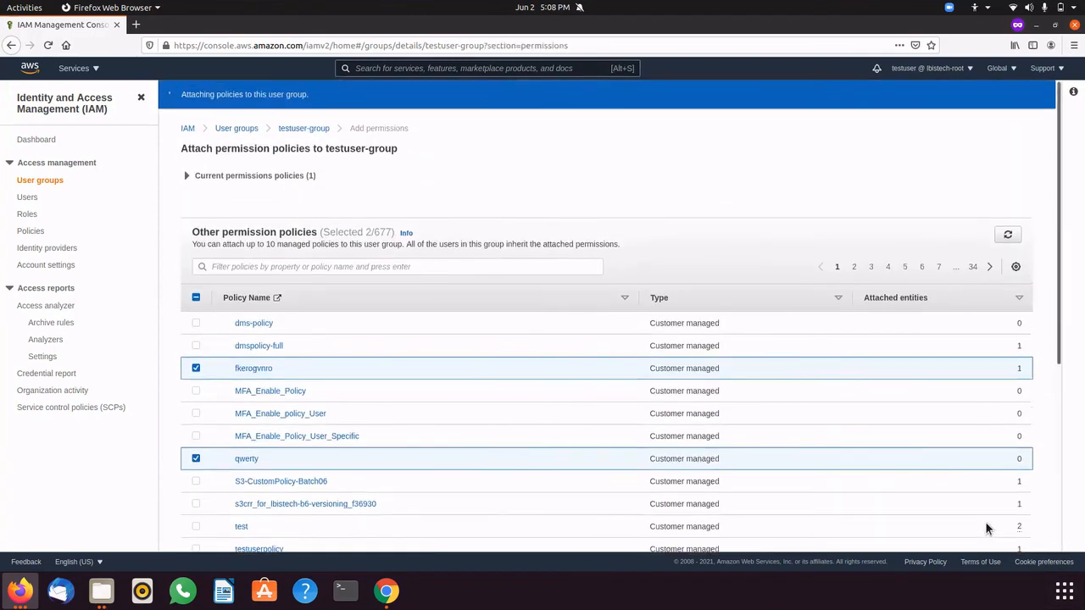
- Attach the existing AlexaForBusinessDeviceSetup policy directly to the IAM user lbistech_01
click(28, 199)
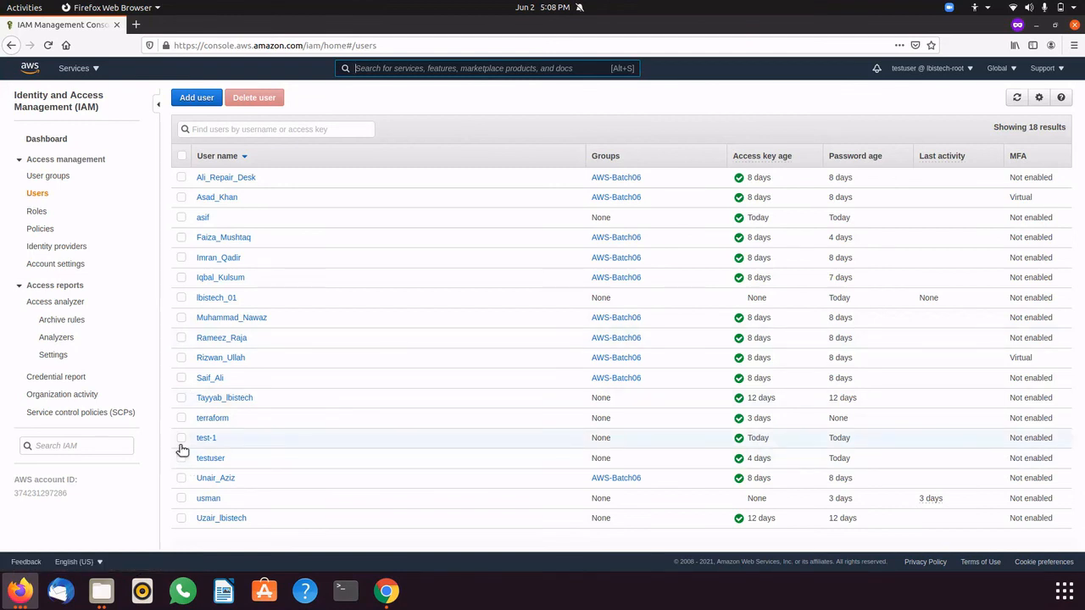
click(182, 300)
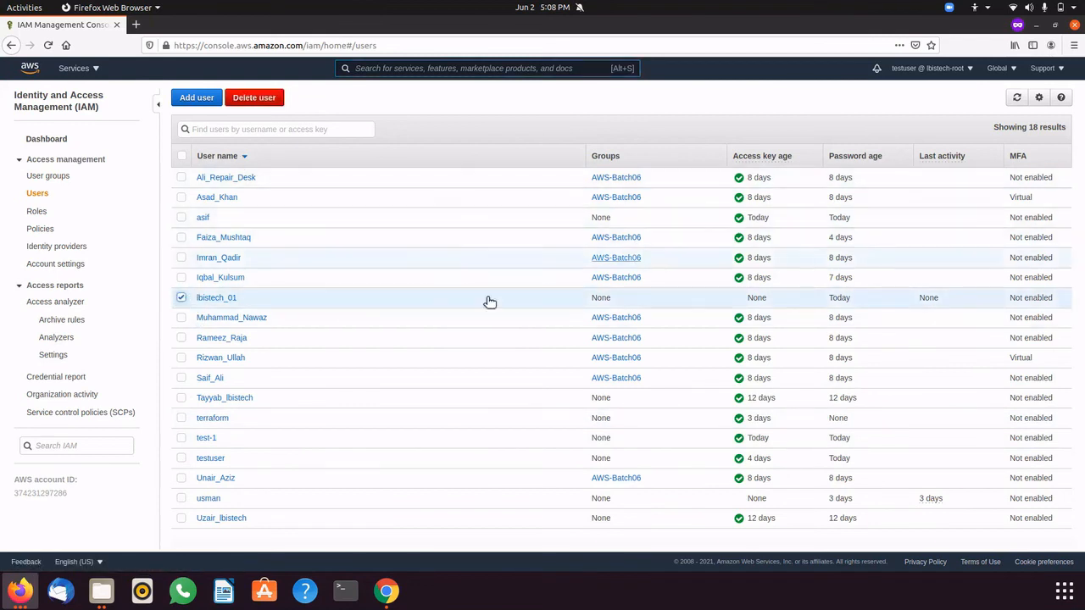
click(212, 299)
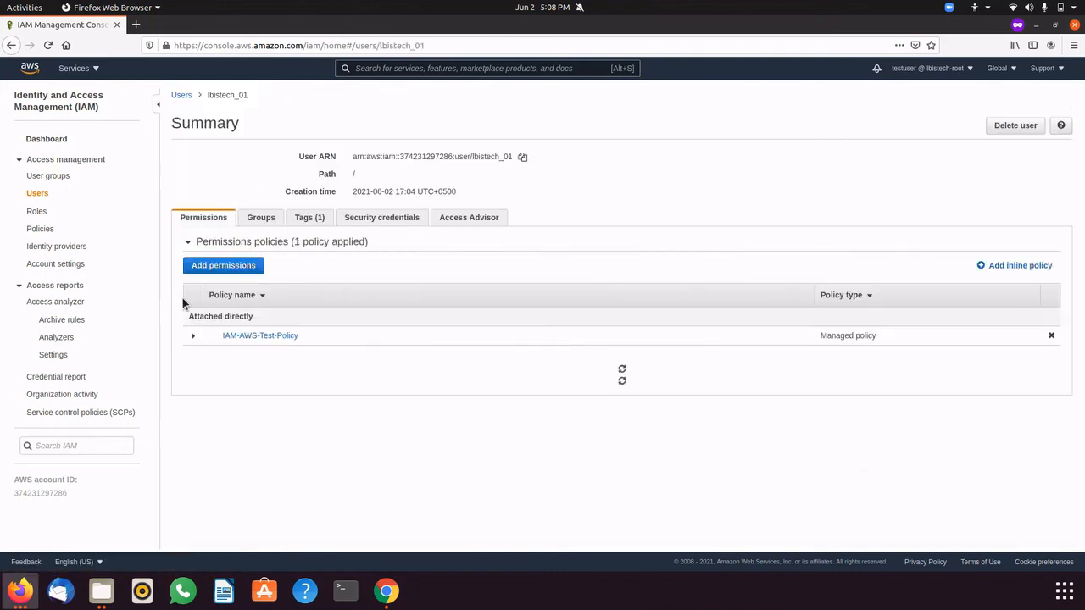
click(205, 270)
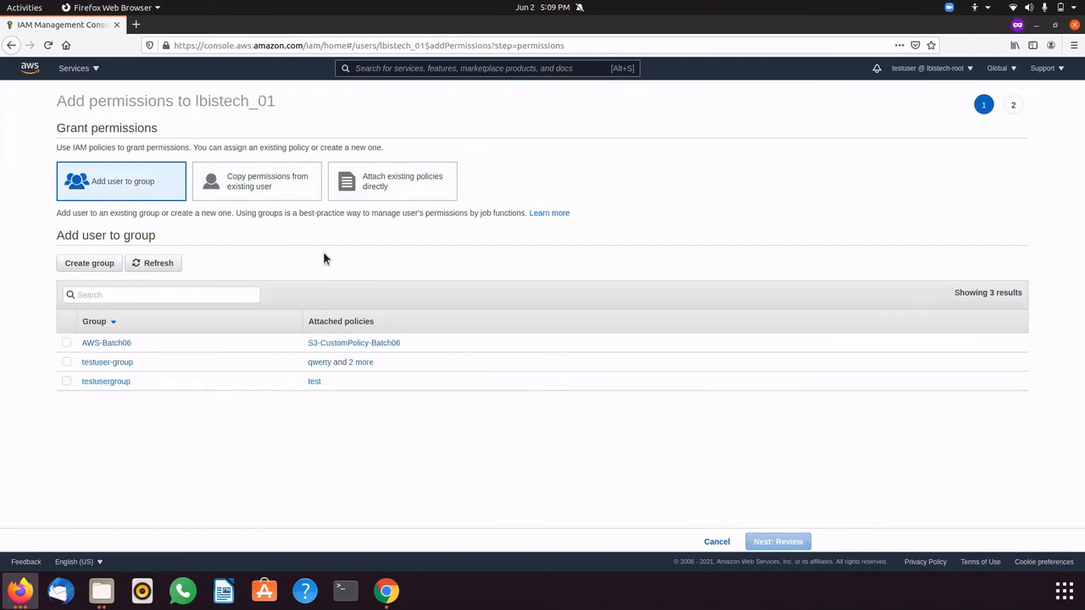
click(405, 186)
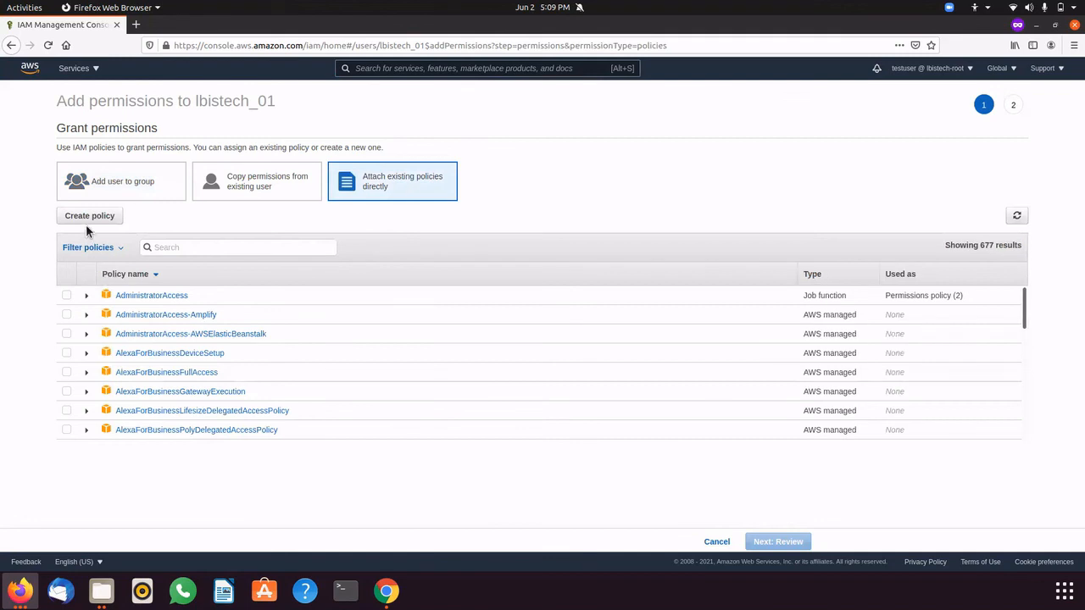
click(66, 353)
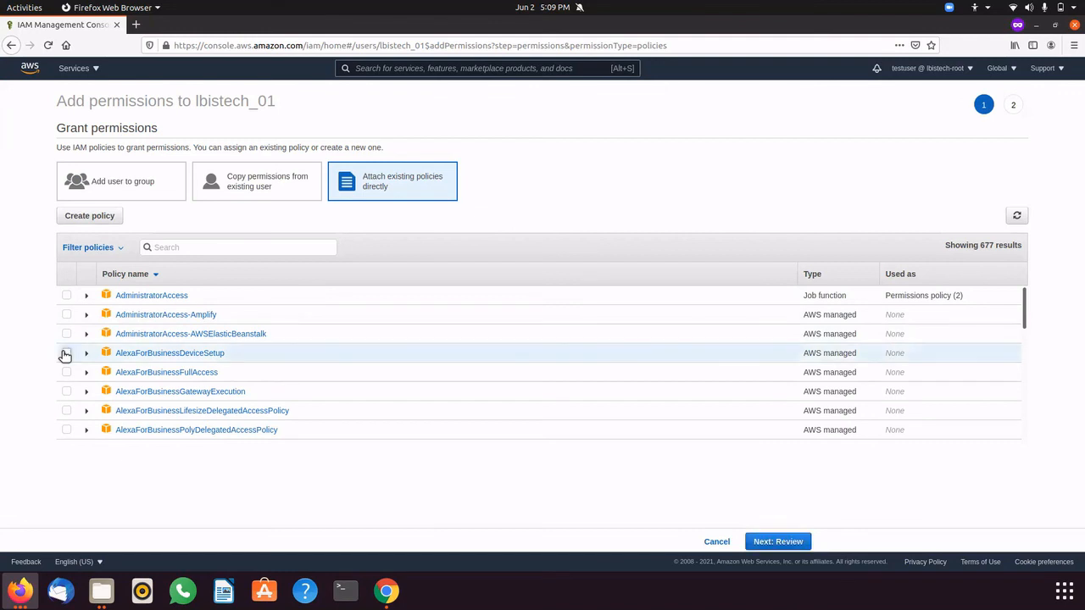
click(788, 543)
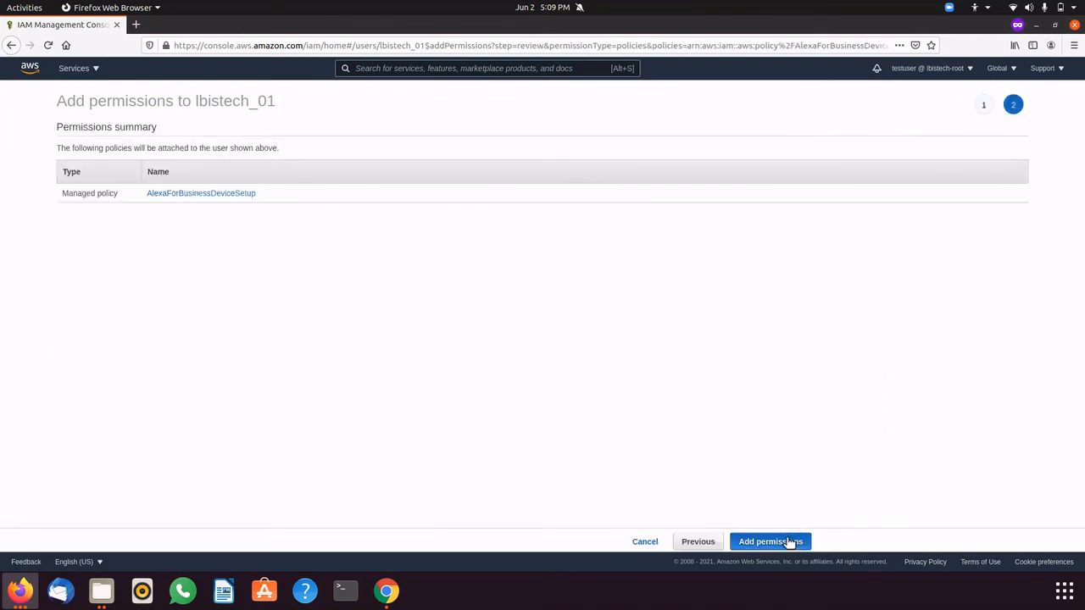
click(787, 542)
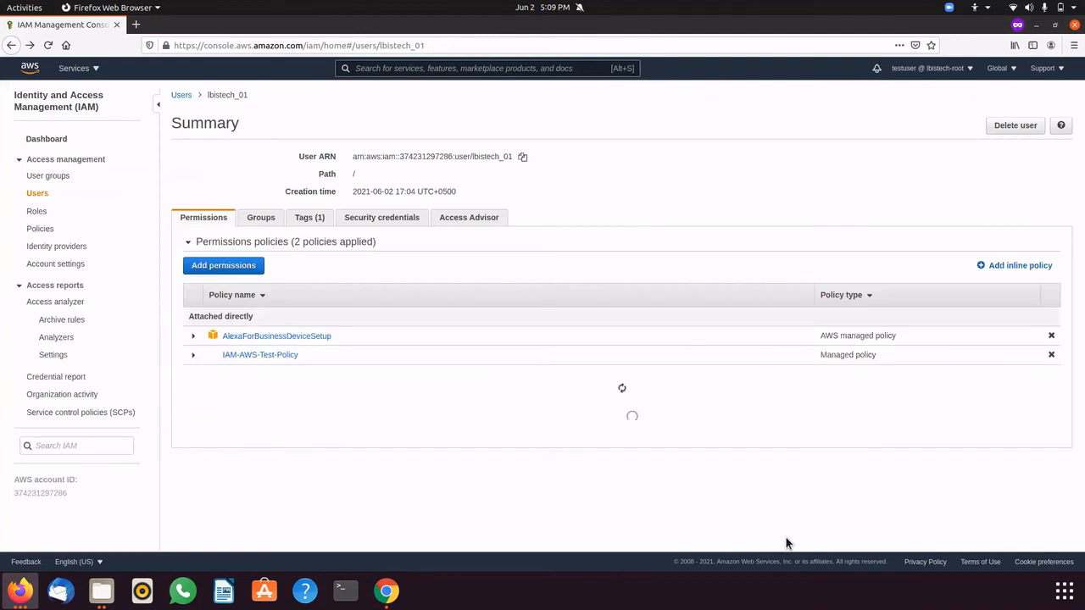